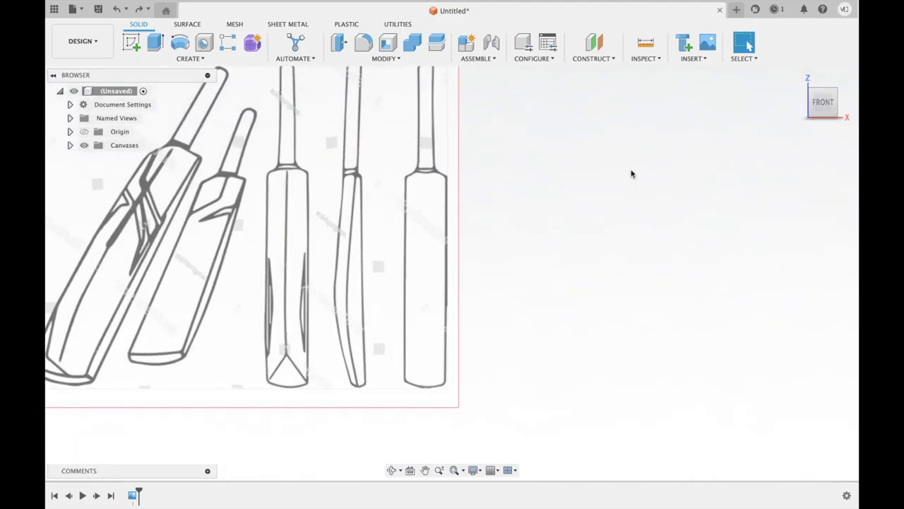
- Remove the bat reference image, open a new blank design, and start a sketch on the top plane
{"action": "key", "text": "ctrl+z"}
{"action": "left_click", "coordinate": [823, 124]}
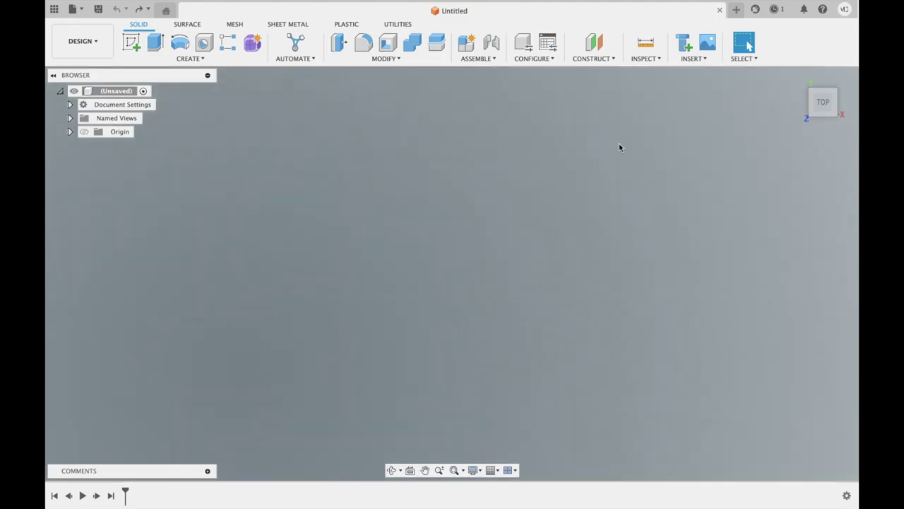
{"action": "left_click", "coordinate": [736, 10]}
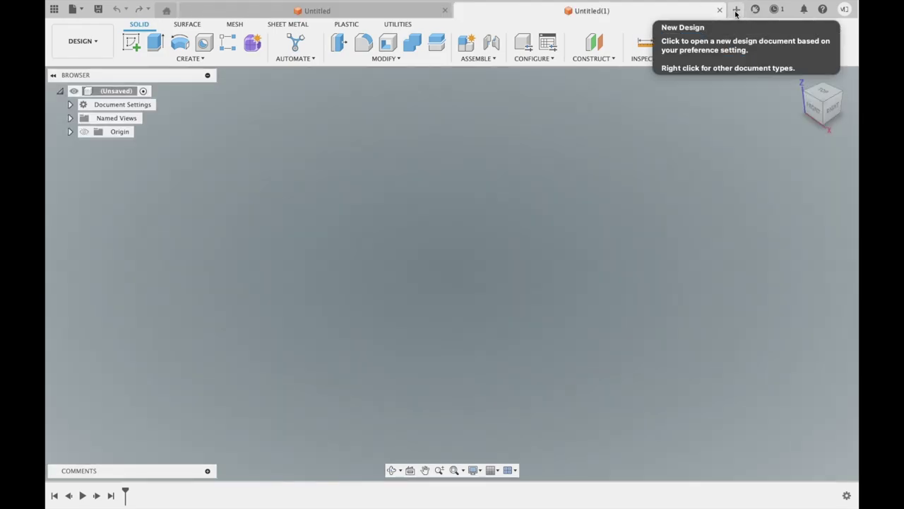
{"action": "left_click", "coordinate": [812, 88]}
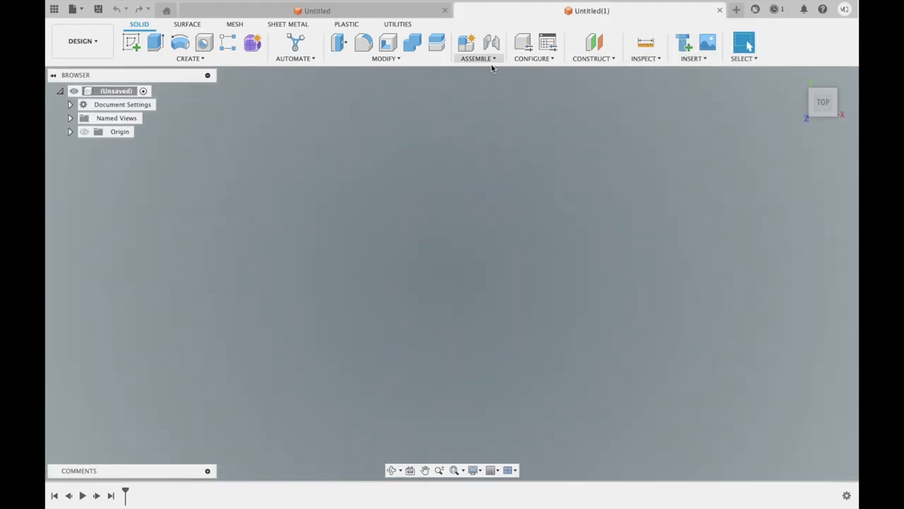
{"action": "left_click", "coordinate": [129, 44]}
{"action": "left_click", "coordinate": [480, 244]}
- Draw a tall rectangle from the origin with a triangle pointing out from its right side
{"action": "key", "text": "r"}
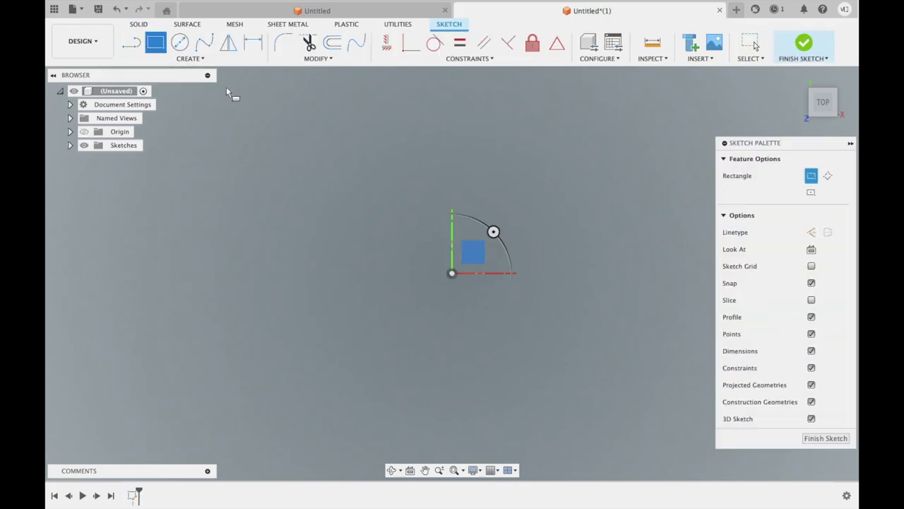
{"action": "left_click", "coordinate": [380, 203]}
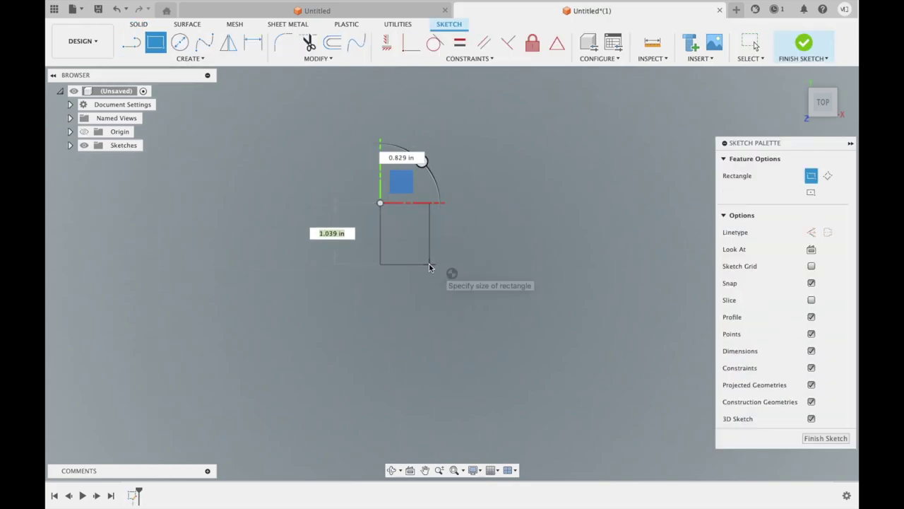
{"action": "left_click", "coordinate": [426, 388]}
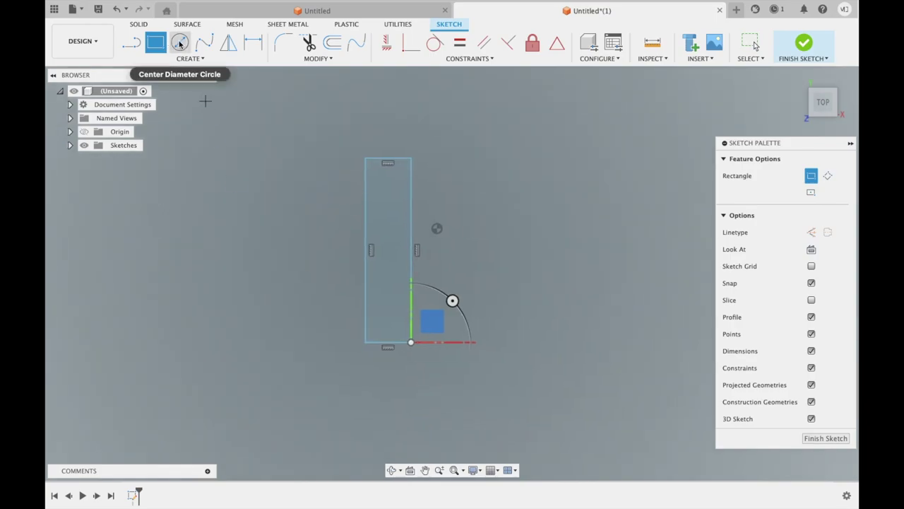
{"action": "left_click", "coordinate": [133, 50]}
{"action": "left_click", "coordinate": [412, 158]}
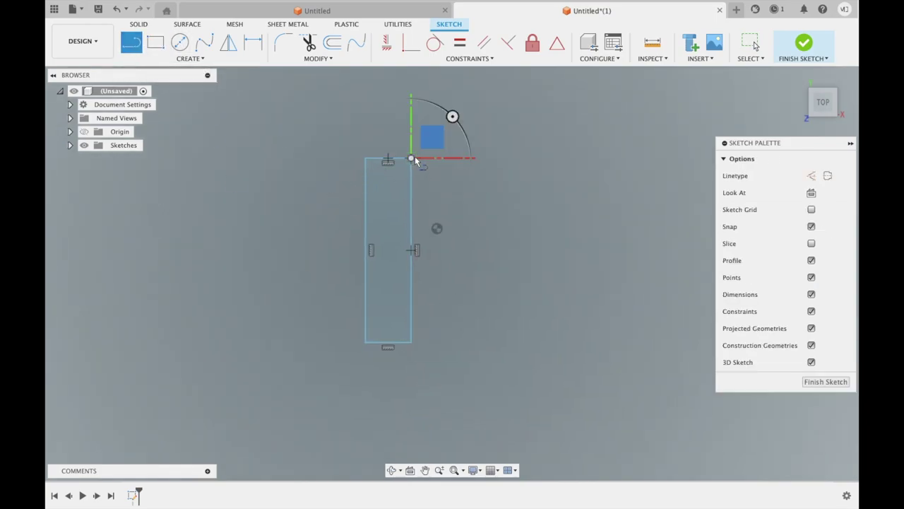
{"action": "left_click", "coordinate": [435, 250]}
{"action": "left_click", "coordinate": [412, 343]}
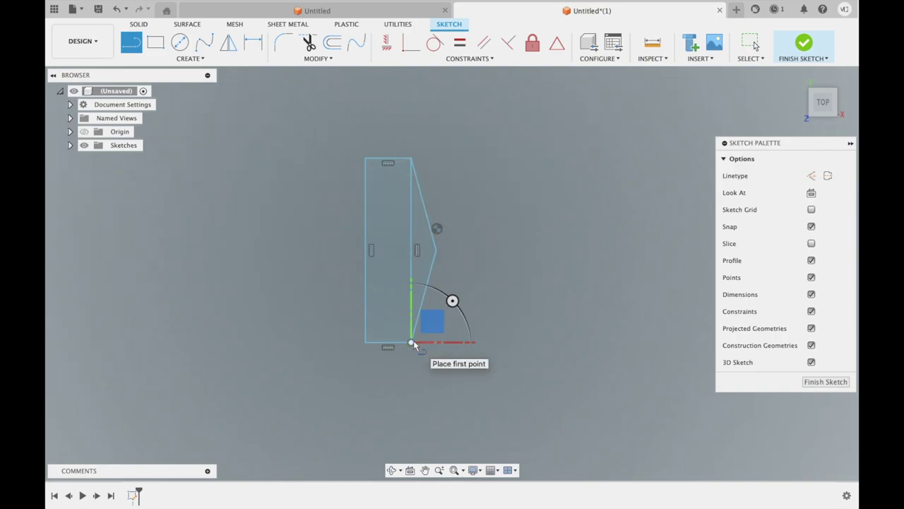
{"action": "key", "text": "Escape"}
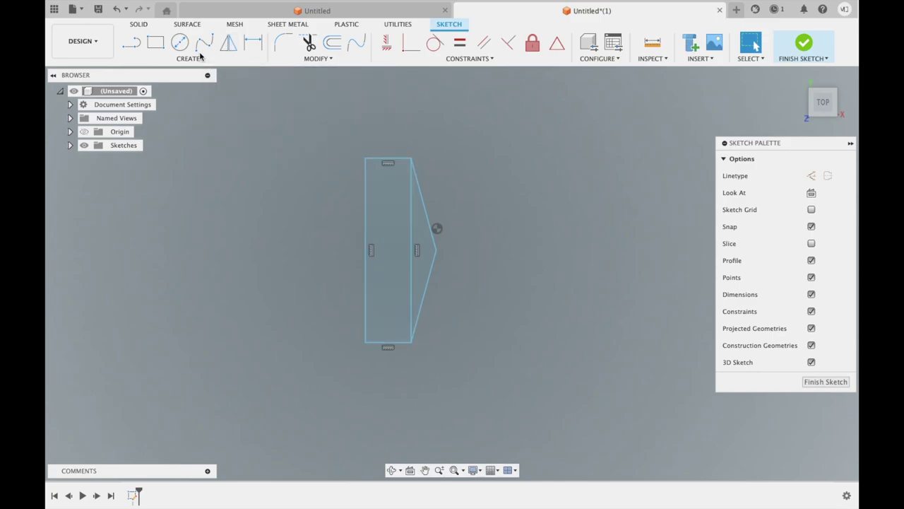
- Trim the rectangle's right edge to leave a pointed five-sided outline, and finish the sketch
{"action": "left_click", "coordinate": [306, 44]}
{"action": "left_click", "coordinate": [410, 216]}
{"action": "key", "text": "Escape"}
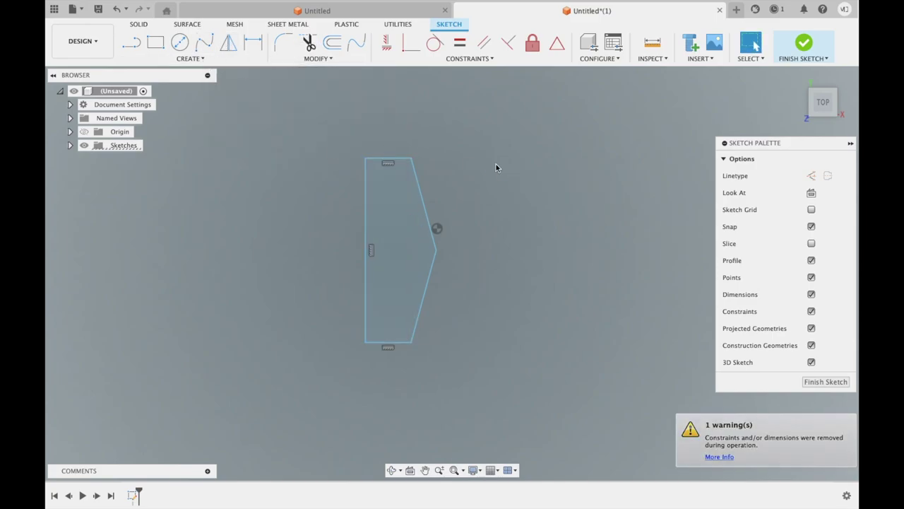
{"action": "left_click", "coordinate": [819, 107]}
{"action": "left_click", "coordinate": [804, 44]}
{"action": "left_click", "coordinate": [597, 44]}
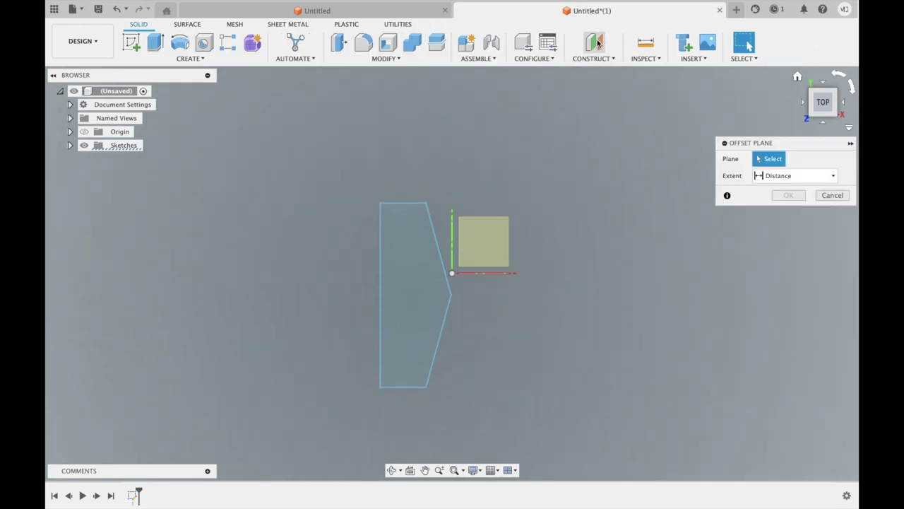
- Create a construction plane offset 4.40 in from the XY plane
{"action": "left_click", "coordinate": [489, 233]}
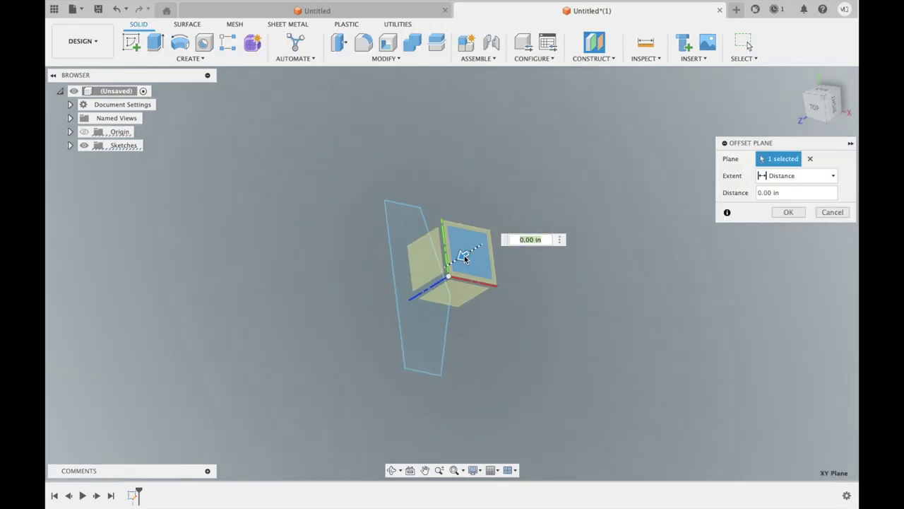
{"action": "left_click_drag", "start_coordinate": [464, 255], "coordinate": [361, 339]}
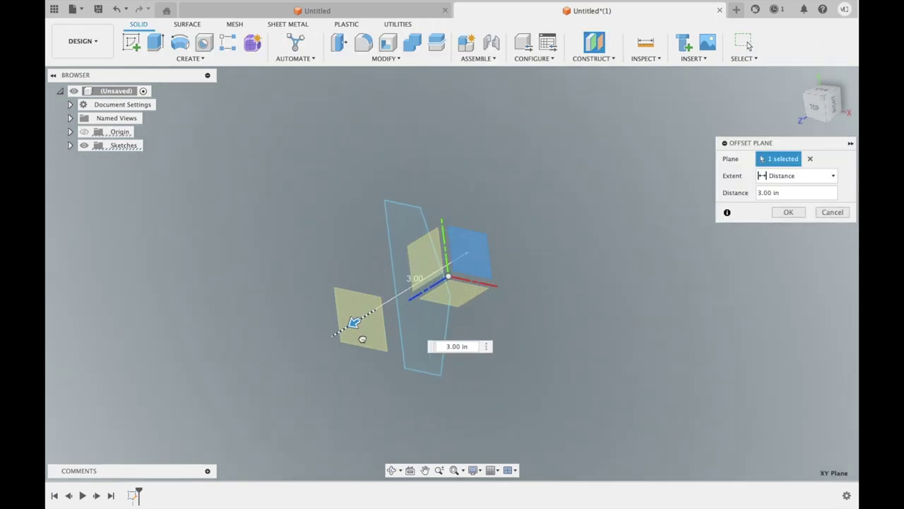
{"action": "mouse_move", "coordinate": [362, 342]}
{"action": "left_mouse_down"}
{"action": "mouse_move", "coordinate": [329, 337]}
{"action": "mouse_move", "coordinate": [308, 361]}
{"action": "left_mouse_up"}
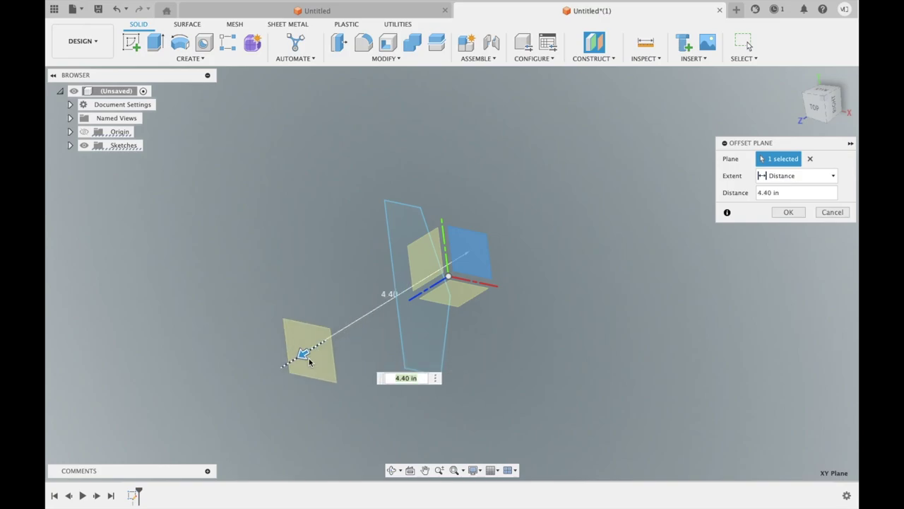
{"action": "left_click", "coordinate": [787, 211]}
- Sketch a matching rectangle with a right-pointing triangle on the new offset plane
{"action": "left_click", "coordinate": [131, 42]}
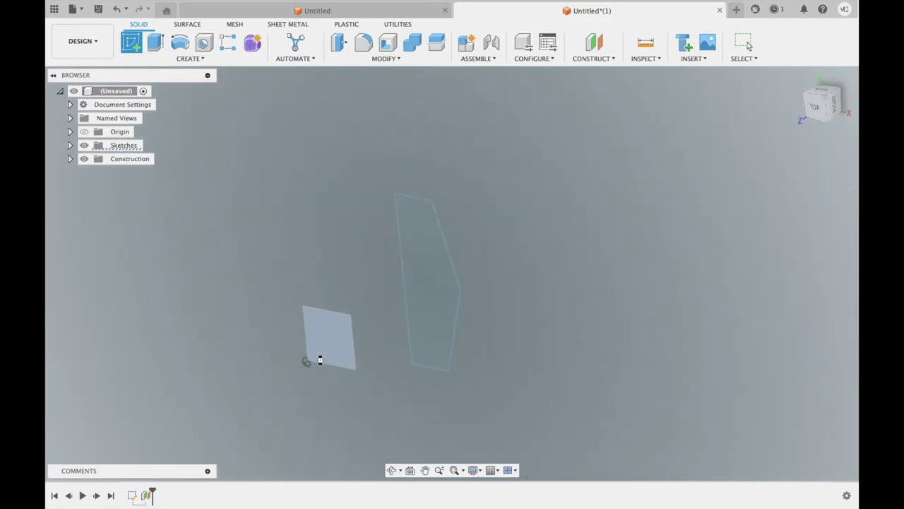
{"action": "left_click", "coordinate": [320, 360]}
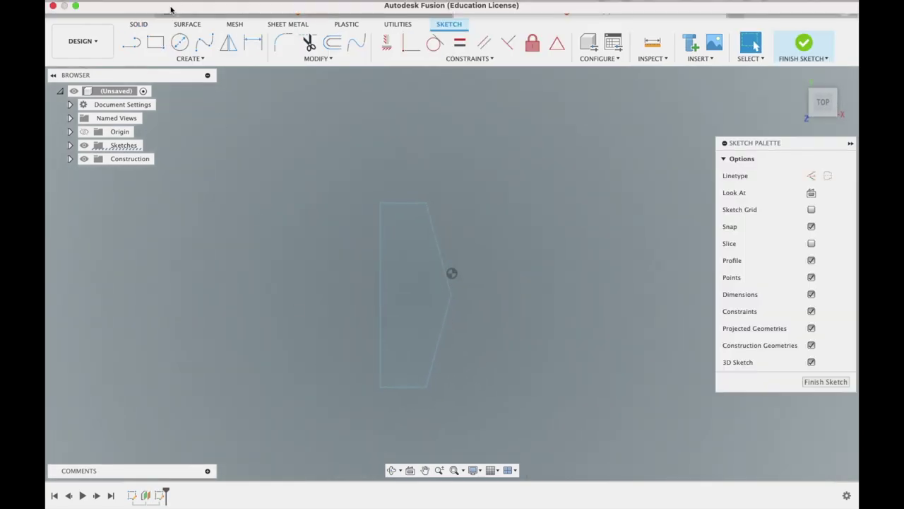
{"action": "left_click", "coordinate": [156, 42]}
{"action": "left_click", "coordinate": [380, 202]}
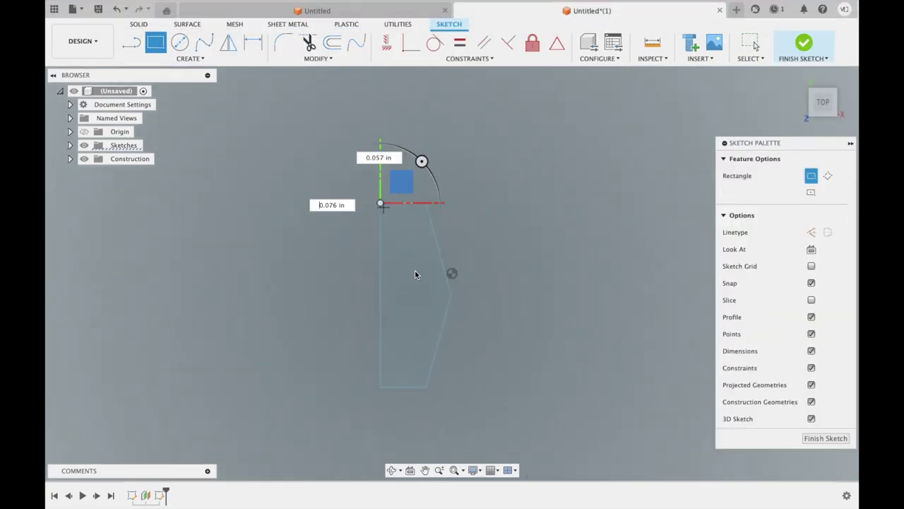
{"action": "left_click", "coordinate": [426, 387]}
{"action": "left_click", "coordinate": [133, 44]}
{"action": "left_click", "coordinate": [426, 203]}
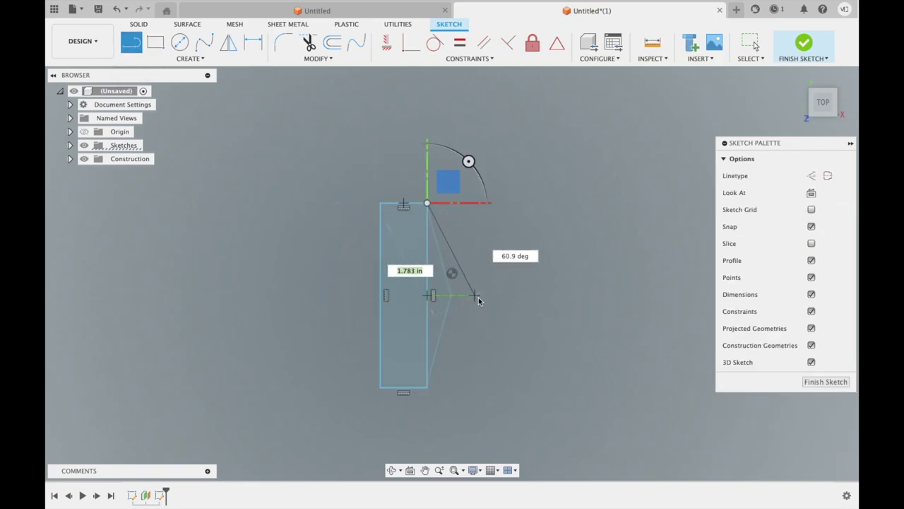
{"action": "left_click", "coordinate": [478, 295]}
{"action": "left_click", "coordinate": [426, 387]}
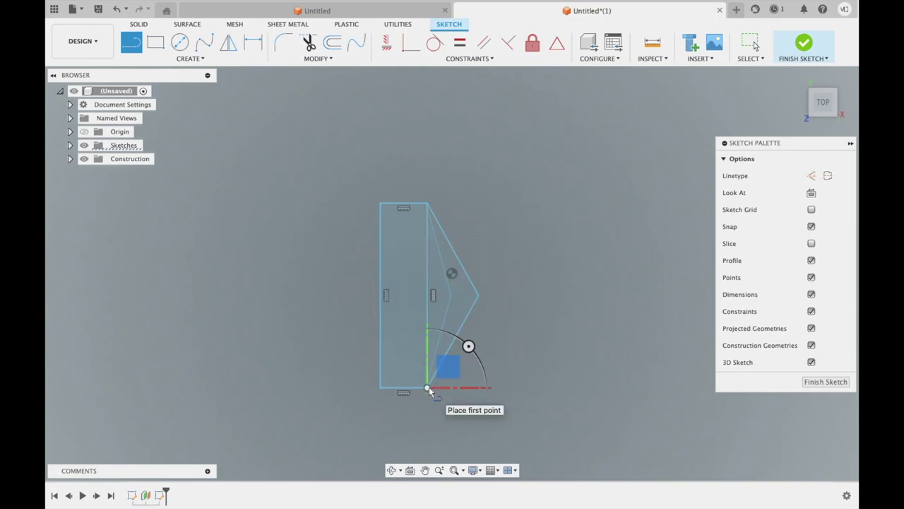
{"action": "key", "text": "Escape"}
- Trim the shared vertical line and finish the second outline sketch
{"action": "left_click", "coordinate": [307, 45]}
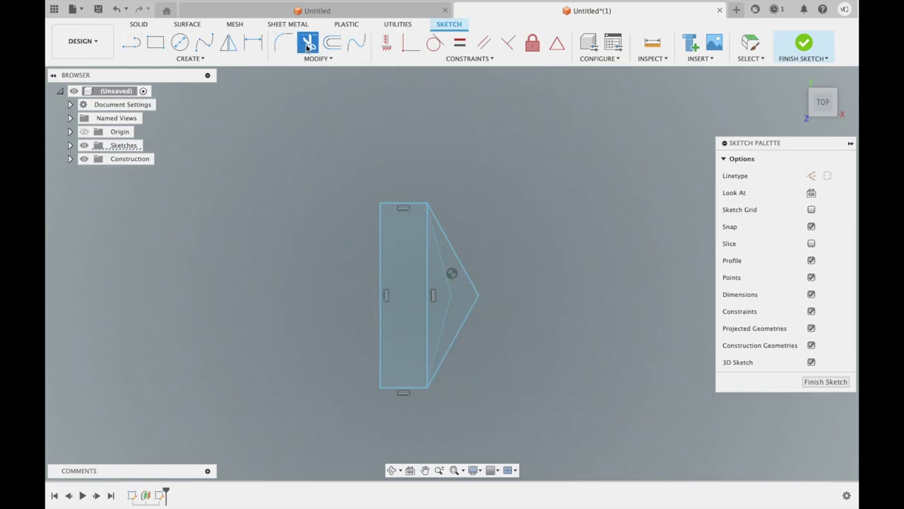
{"action": "left_click", "coordinate": [428, 275]}
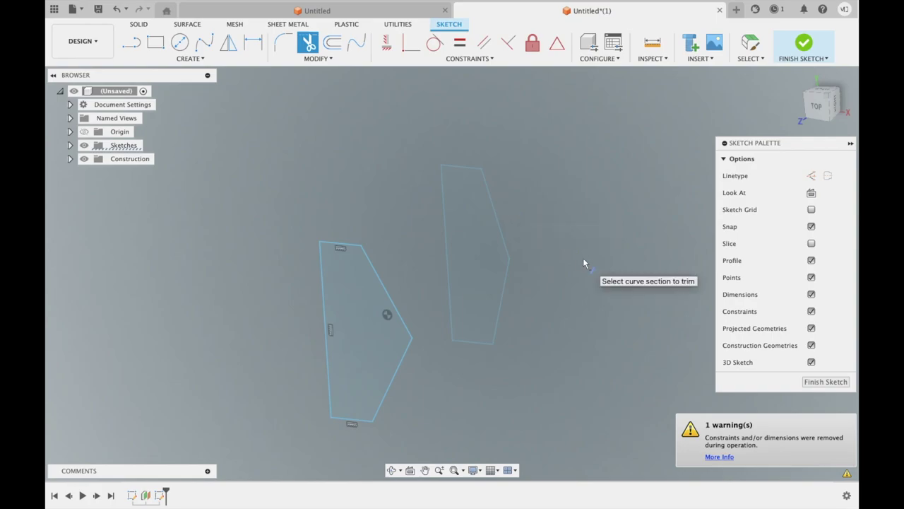
{"action": "left_click", "coordinate": [806, 45]}
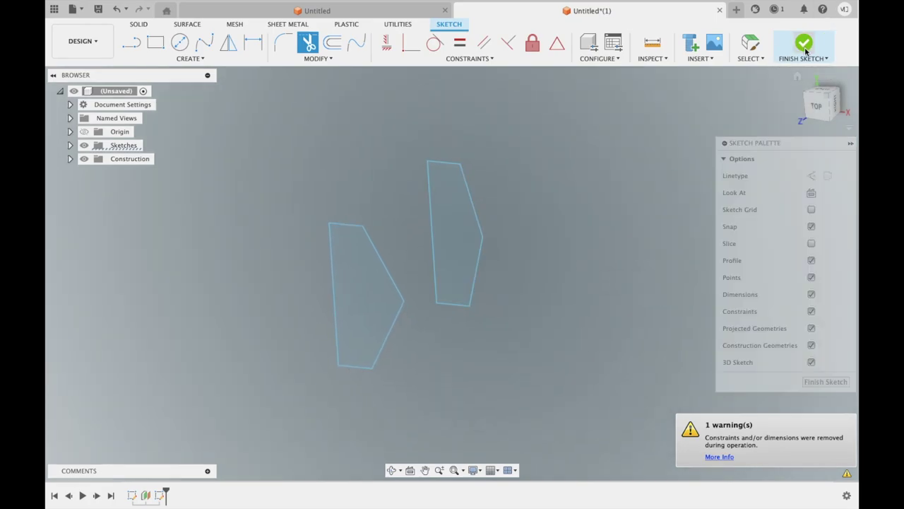
{"action": "left_click", "coordinate": [594, 42]}
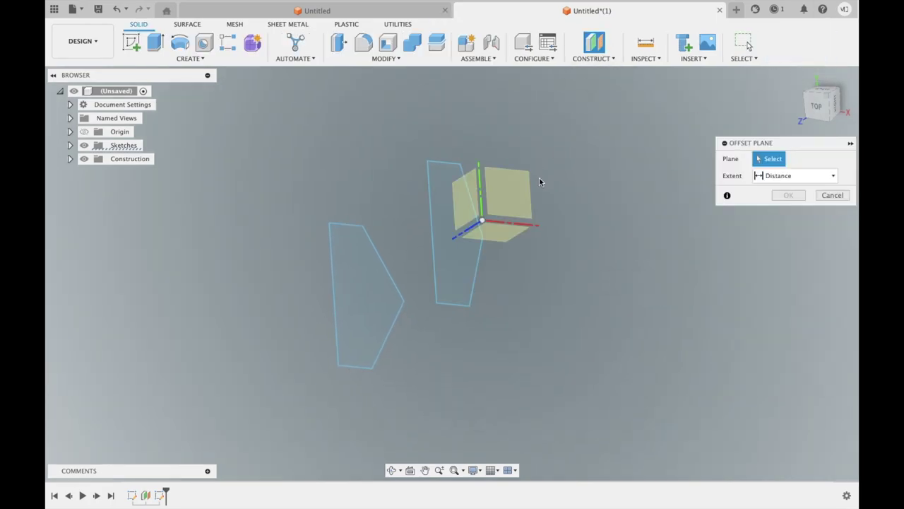
- Add another offset plane farther from the outlines and start a sketch on it
{"action": "left_click", "coordinate": [456, 251]}
{"action": "left_click_drag", "start_coordinate": [503, 202], "coordinate": [228, 416]}
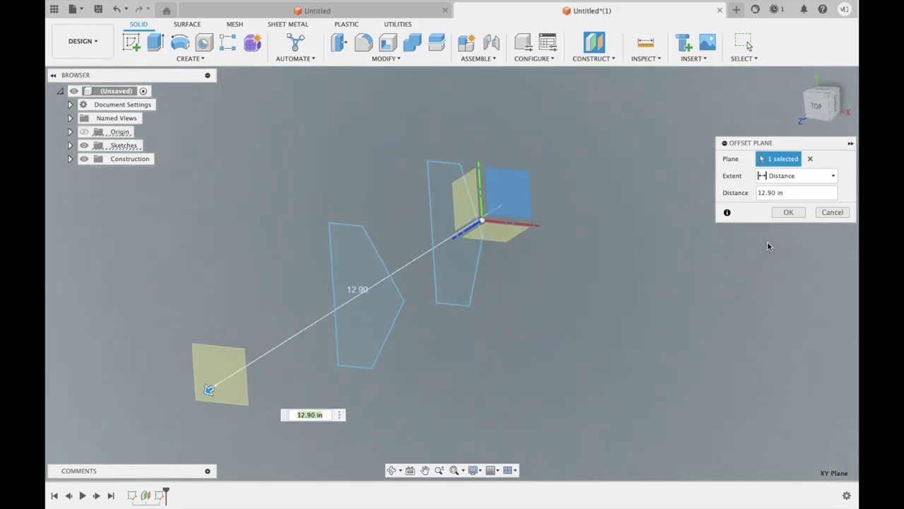
{"action": "left_click", "coordinate": [789, 211]}
{"action": "left_click", "coordinate": [131, 42]}
{"action": "left_click", "coordinate": [234, 372]}
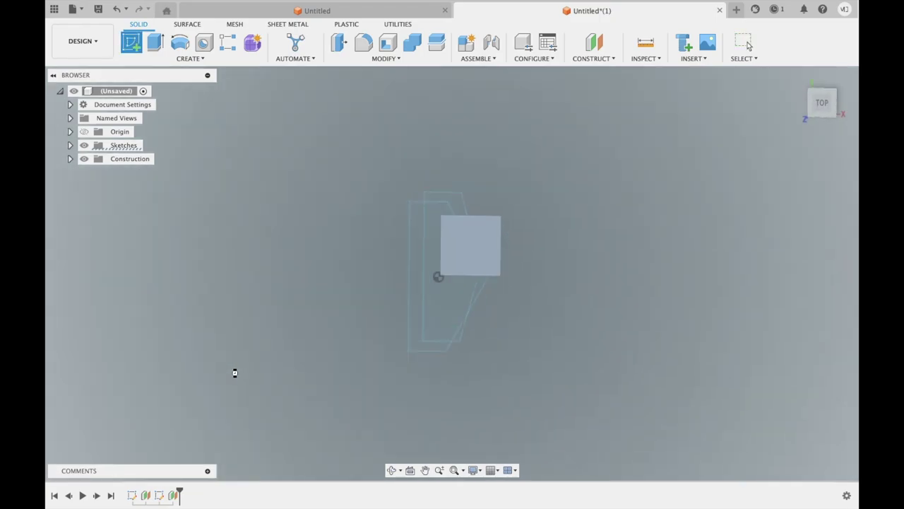
- Draw the third rectangle-and-triangle profile, trim the shared vertical line, and finish the sketch
{"action": "left_click", "coordinate": [150, 42]}
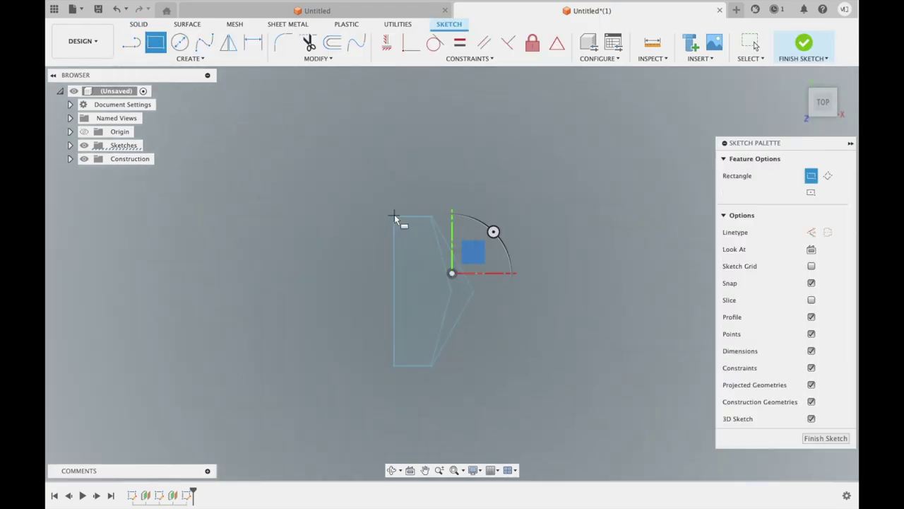
{"action": "left_click", "coordinate": [379, 204]}
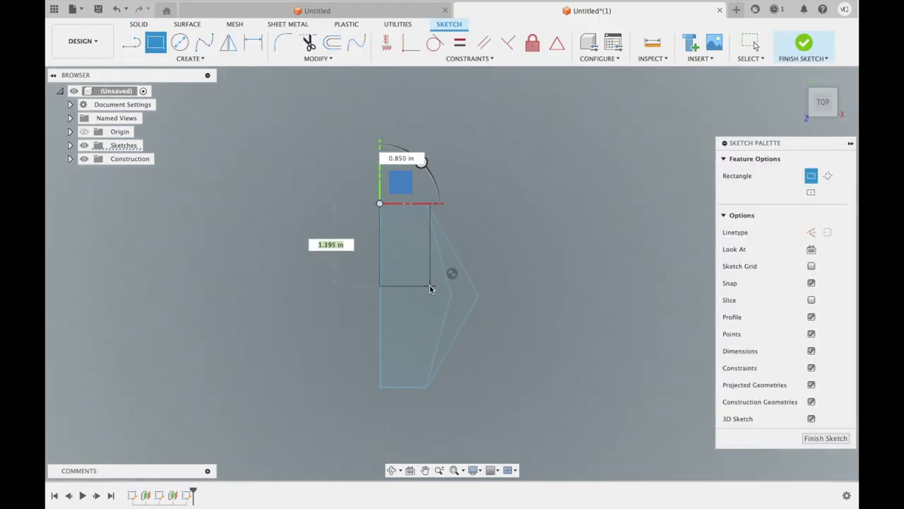
{"action": "left_click", "coordinate": [427, 388]}
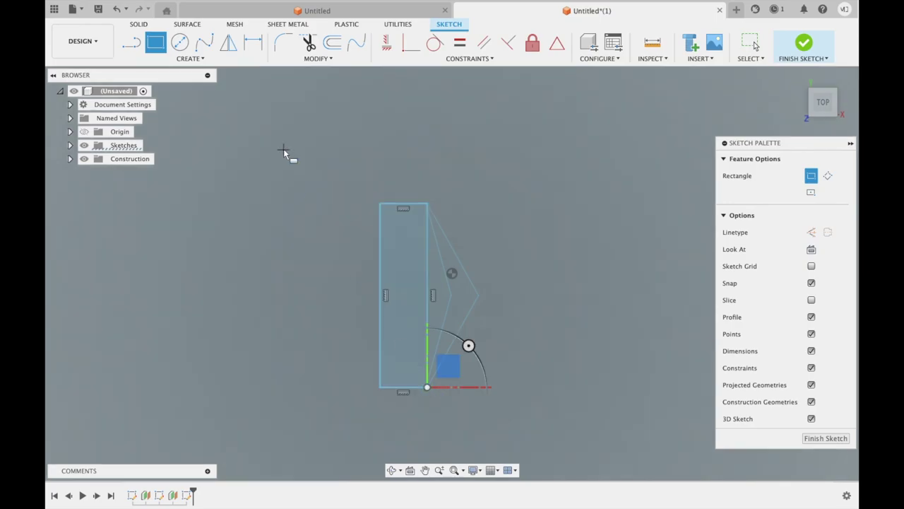
{"action": "left_click", "coordinate": [132, 44]}
{"action": "left_click", "coordinate": [427, 203]}
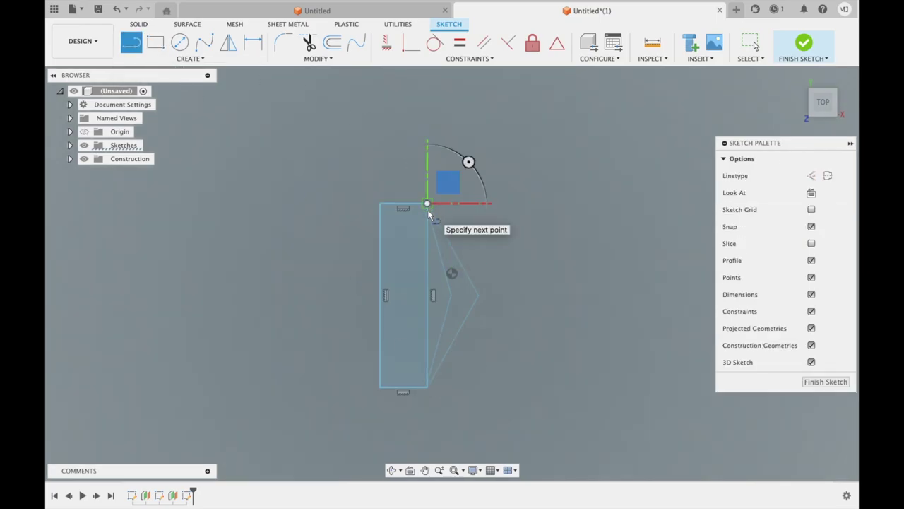
{"action": "left_click", "coordinate": [444, 296]}
{"action": "left_click", "coordinate": [428, 388]}
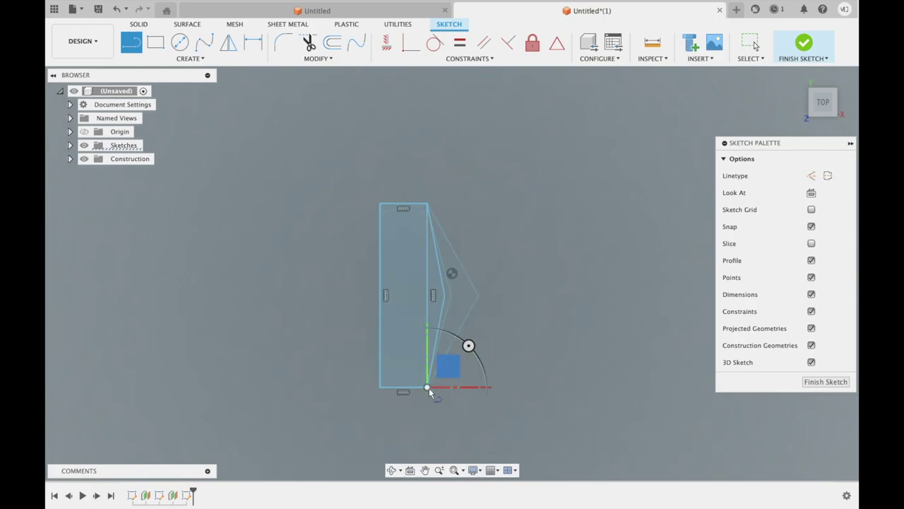
{"action": "left_click", "coordinate": [309, 44]}
{"action": "left_click", "coordinate": [427, 253]}
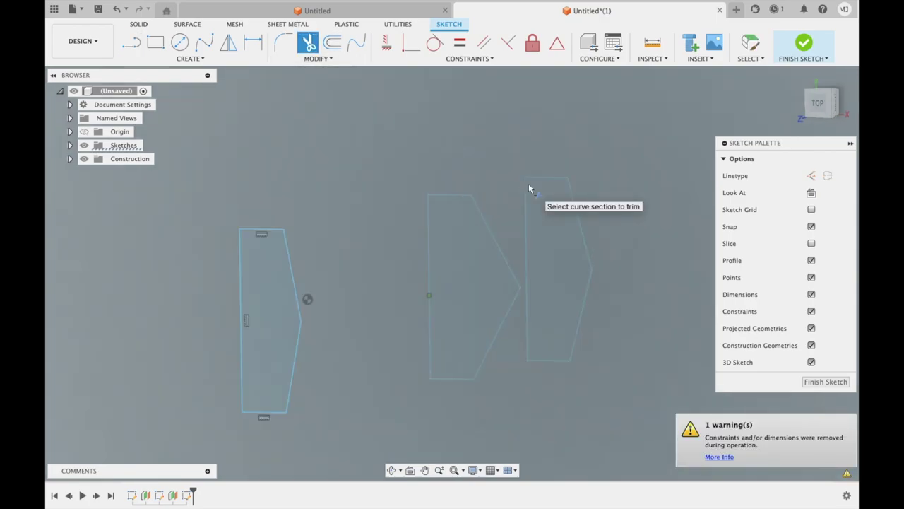
{"action": "left_click", "coordinate": [804, 44]}
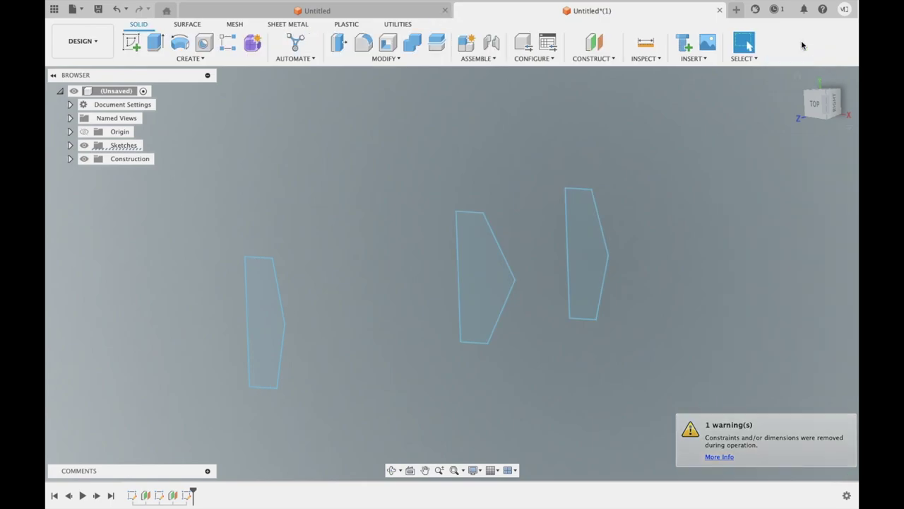
- Try a loft through the right and middle profiles, then cancel the failed attempt
{"action": "left_click", "coordinate": [206, 61]}
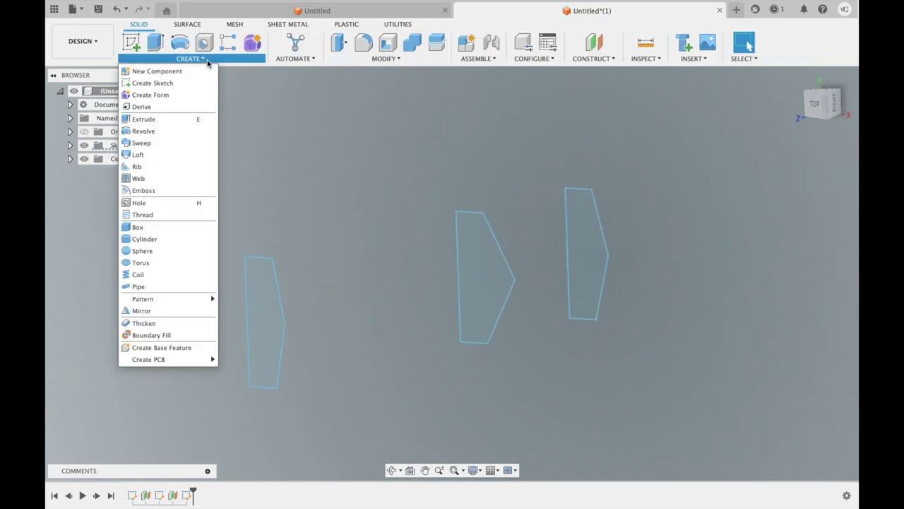
{"action": "left_click", "coordinate": [205, 154]}
{"action": "left_click", "coordinate": [555, 241]}
{"action": "left_click", "coordinate": [498, 265]}
{"action": "left_click", "coordinate": [496, 269]}
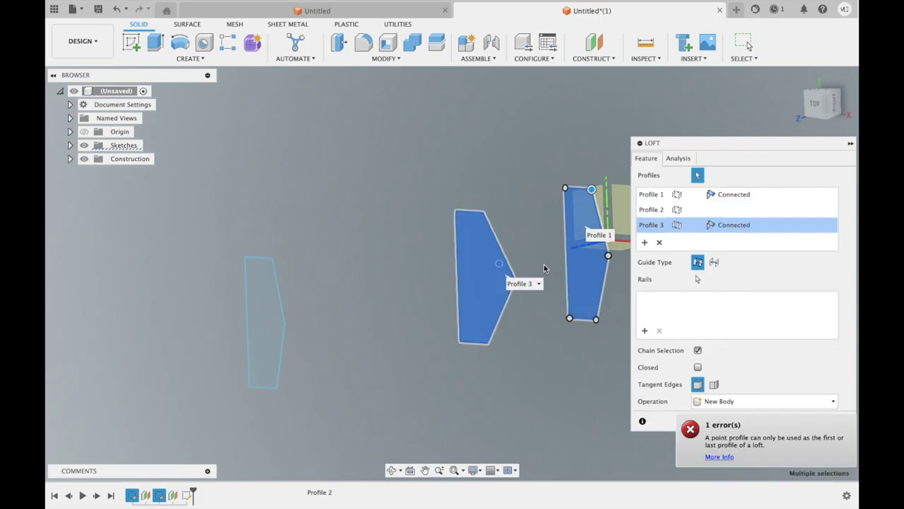
{"action": "key", "text": "Escape"}
- Loft the right, middle and left profiles in order into a solid blade body
{"action": "left_click", "coordinate": [197, 59]}
{"action": "left_click", "coordinate": [185, 154]}
{"action": "left_click", "coordinate": [583, 222]}
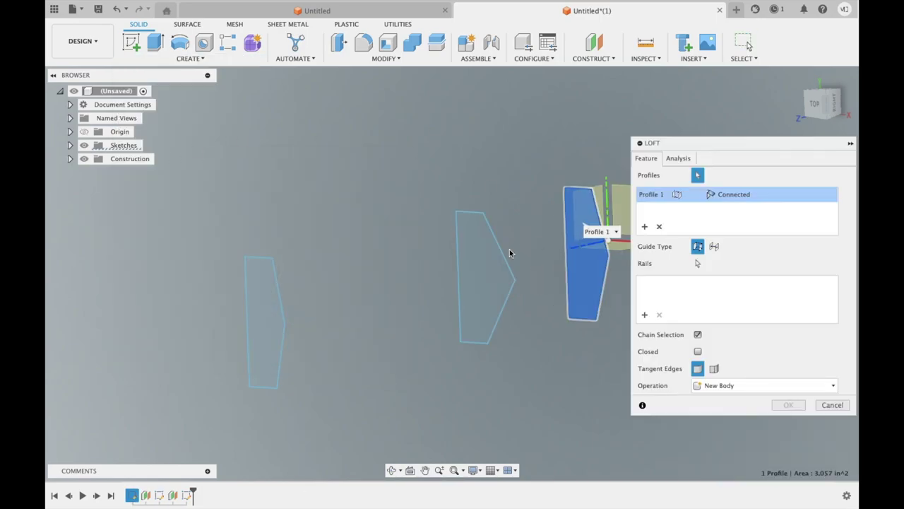
{"action": "left_click", "coordinate": [483, 263]}
{"action": "left_click", "coordinate": [270, 314]}
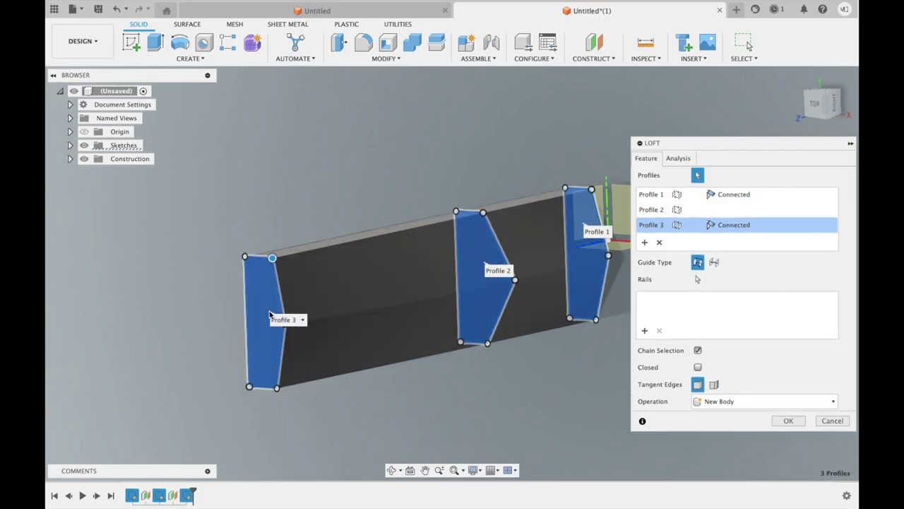
{"action": "middle_click_drag", "start_coordinate": [287, 221], "coordinate": [329, 193], "text": "shift"}
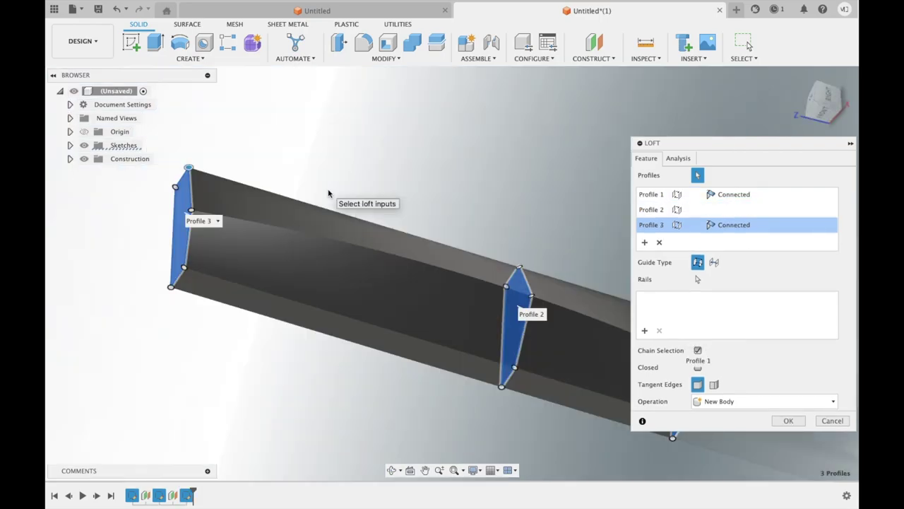
{"action": "scroll", "coordinate": [329, 193], "scroll_direction": "down", "scroll_amount": 2}
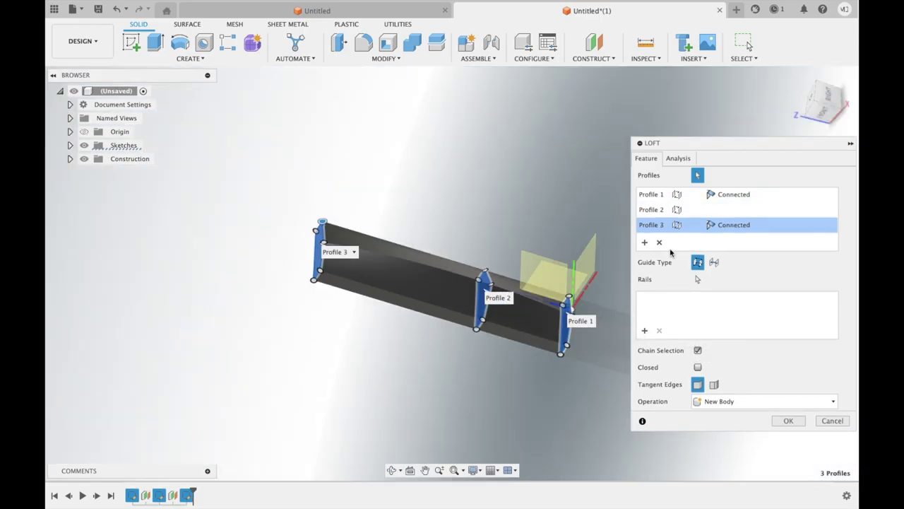
{"action": "left_click", "coordinate": [796, 421]}
{"action": "middle_click_drag", "start_coordinate": [665, 266], "coordinate": [664, 267], "text": "shift"}
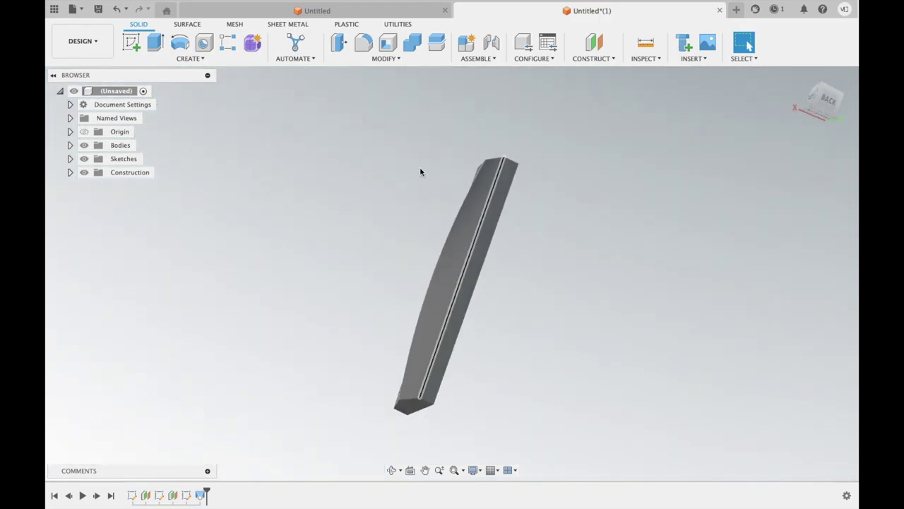
- Start an extrusion on the blade's end face, then cancel it
{"action": "left_click", "coordinate": [156, 43]}
{"action": "left_click", "coordinate": [407, 410]}
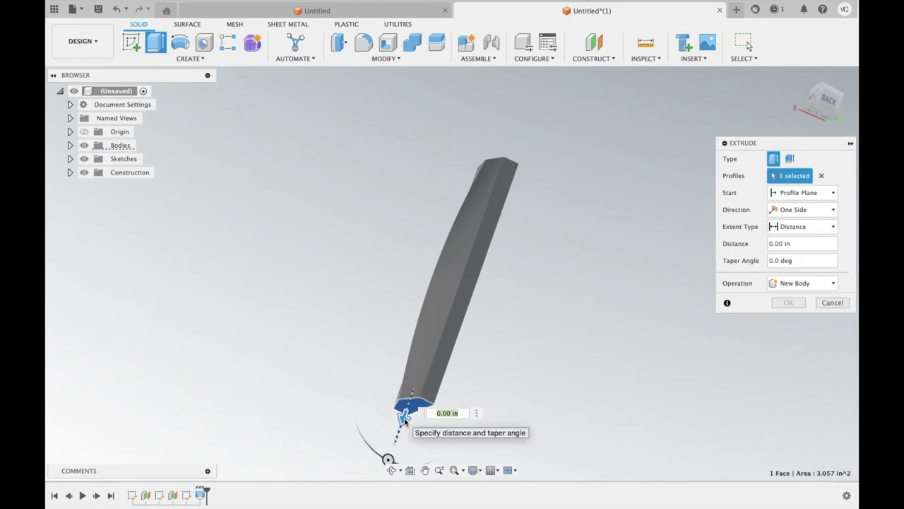
{"action": "left_click", "coordinate": [831, 305]}
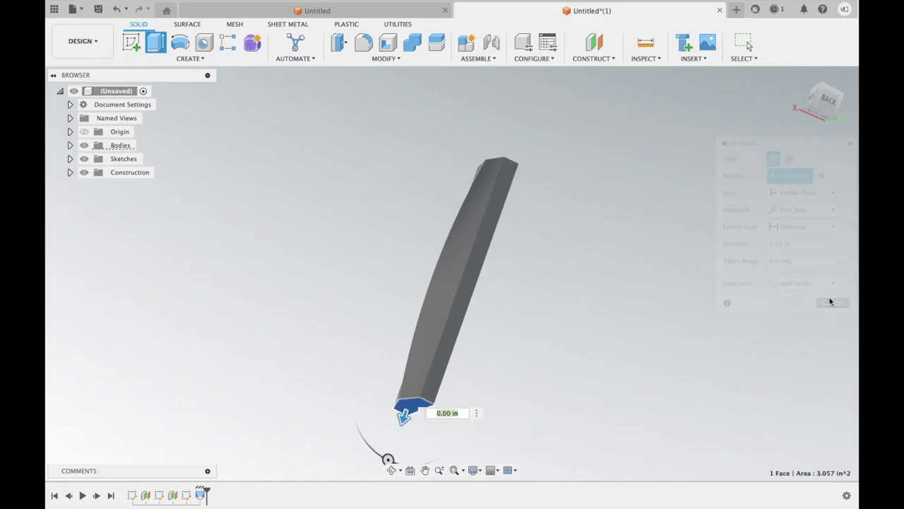
- Inspect the timeline history items and bring up the first sketch's context menu
{"action": "right_click", "coordinate": [185, 499]}
{"action": "key", "text": "Escape"}
{"action": "left_click", "coordinate": [160, 496]}
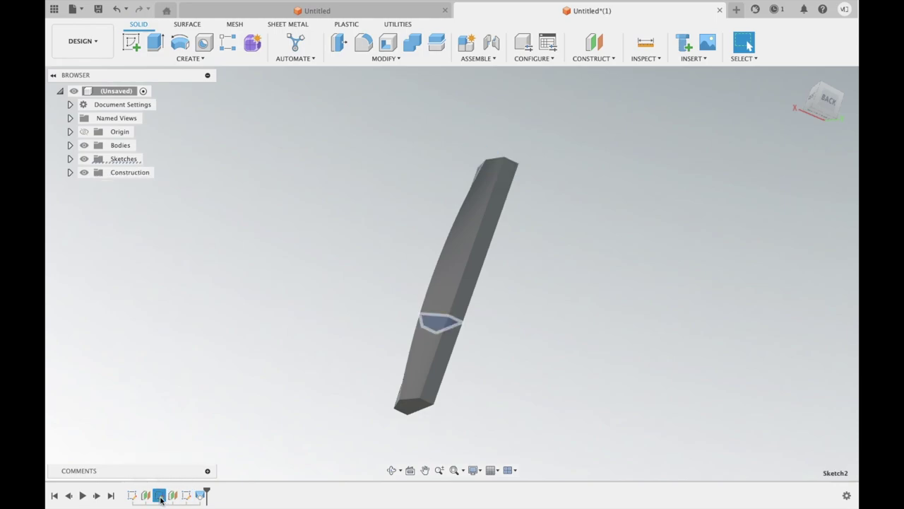
{"action": "left_click", "coordinate": [146, 496]}
{"action": "right_click", "coordinate": [135, 496]}
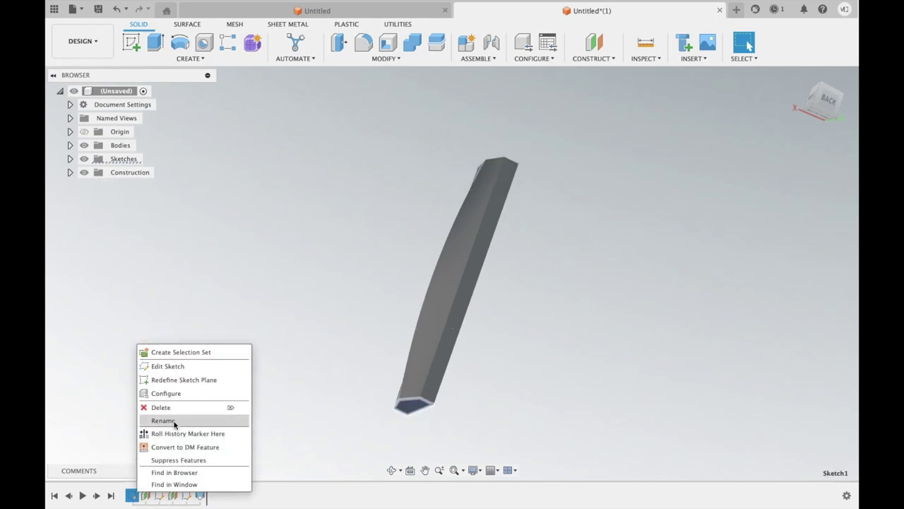
- Edit the first sketch and fillet its pointed corner with a 0.75 in radius
{"action": "left_click", "coordinate": [178, 363]}
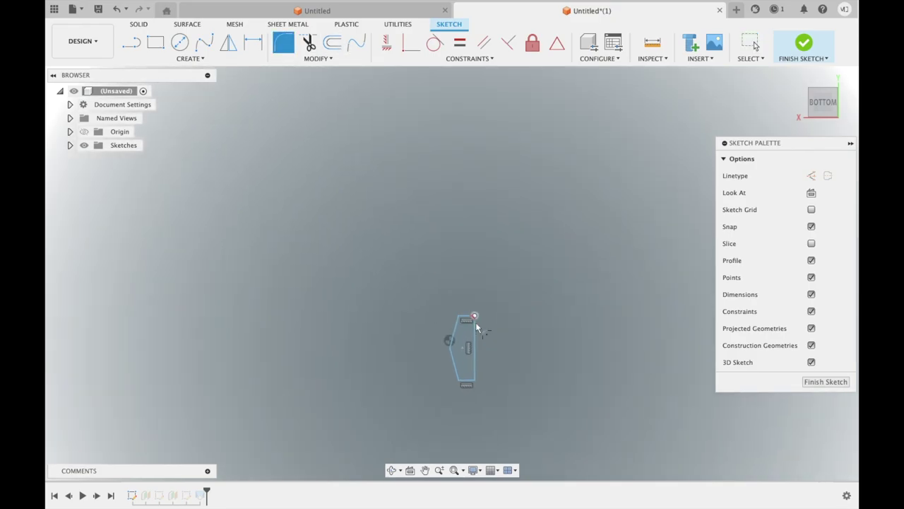
{"action": "left_click", "coordinate": [453, 358]}
{"action": "scroll", "coordinate": [537, 339], "scroll_direction": "up", "scroll_amount": 1}
{"action": "scroll", "coordinate": [537, 339], "scroll_direction": "up", "scroll_amount": 1}
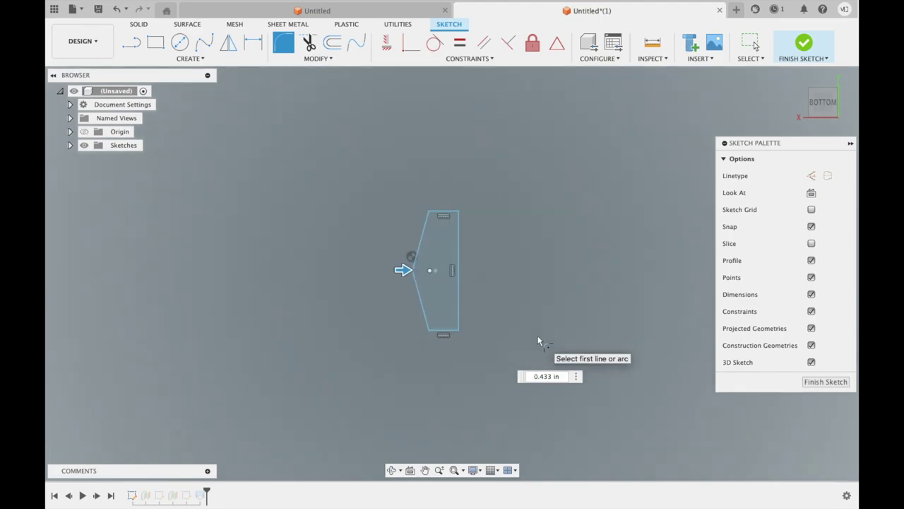
{"action": "scroll", "coordinate": [537, 339], "scroll_direction": "up", "scroll_amount": 2}
{"action": "scroll", "coordinate": [536, 339], "scroll_direction": "up", "scroll_amount": 1}
{"action": "left_click_drag", "start_coordinate": [327, 256], "coordinate": [347, 260]}
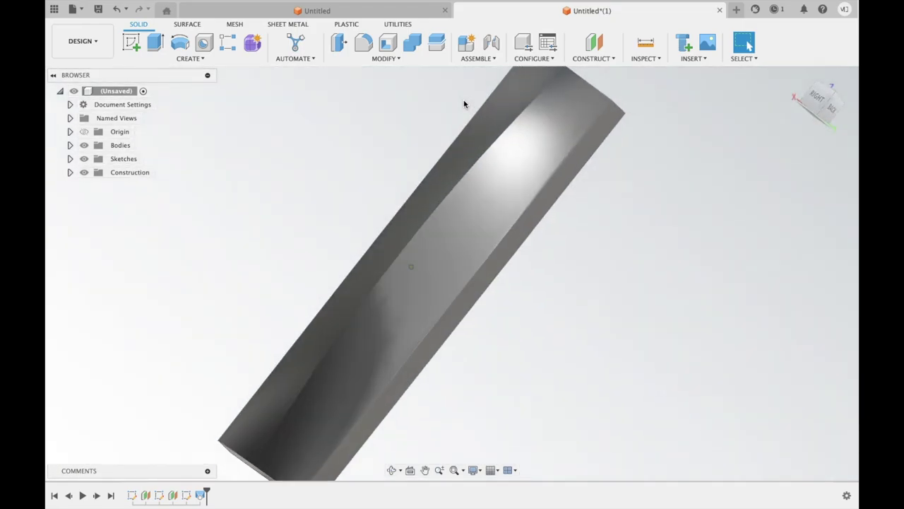
{"action": "left_click", "coordinate": [817, 105]}
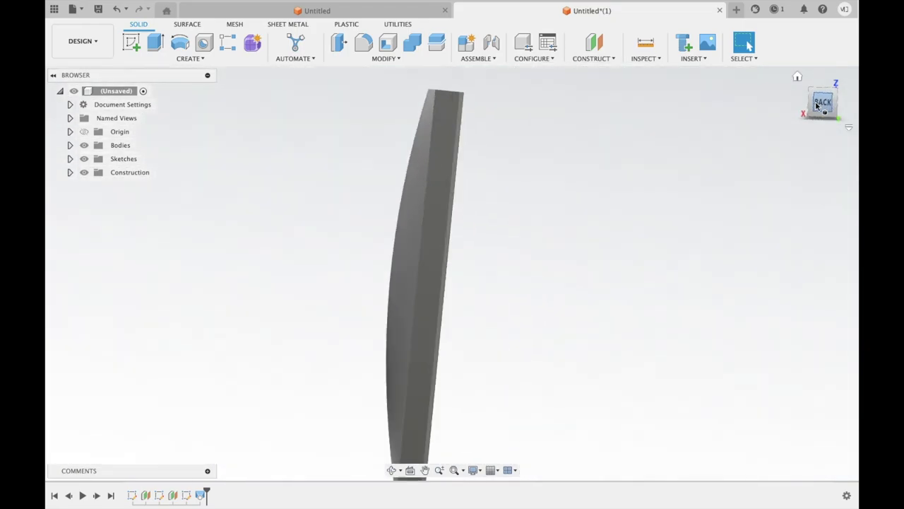
- Fillet the blade's two end edges with a 1.00 in radius
{"action": "left_click", "coordinate": [821, 83]}
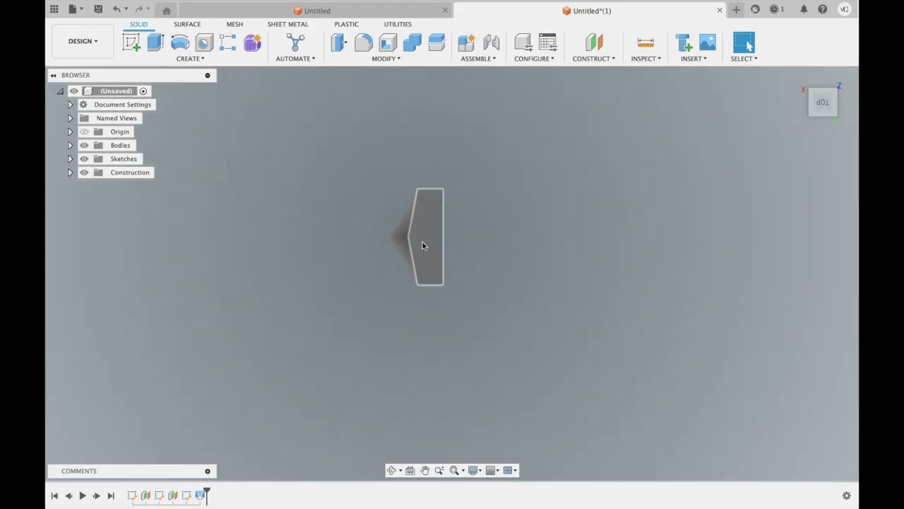
{"action": "left_click", "coordinate": [372, 41]}
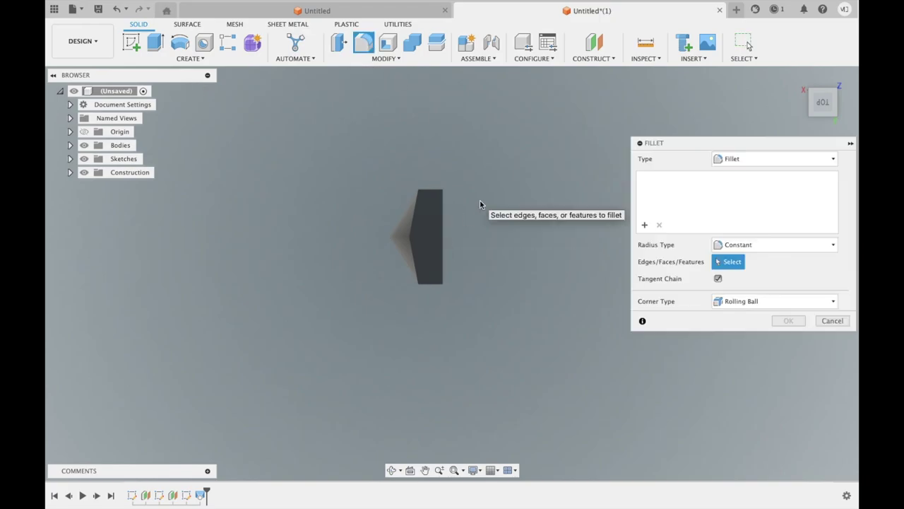
{"action": "scroll", "coordinate": [481, 205], "scroll_direction": "up", "scroll_amount": 5, "text": "shift"}
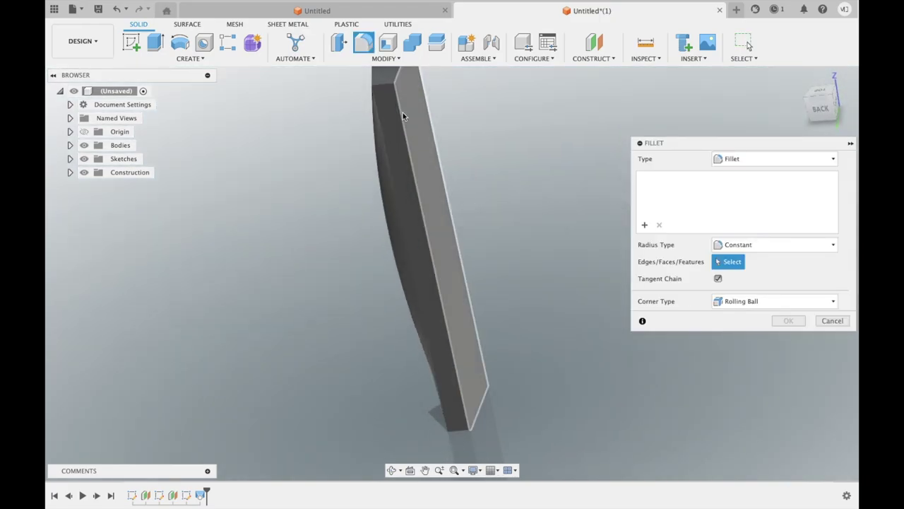
{"action": "left_click", "coordinate": [385, 87]}
{"action": "left_click", "coordinate": [355, 103]}
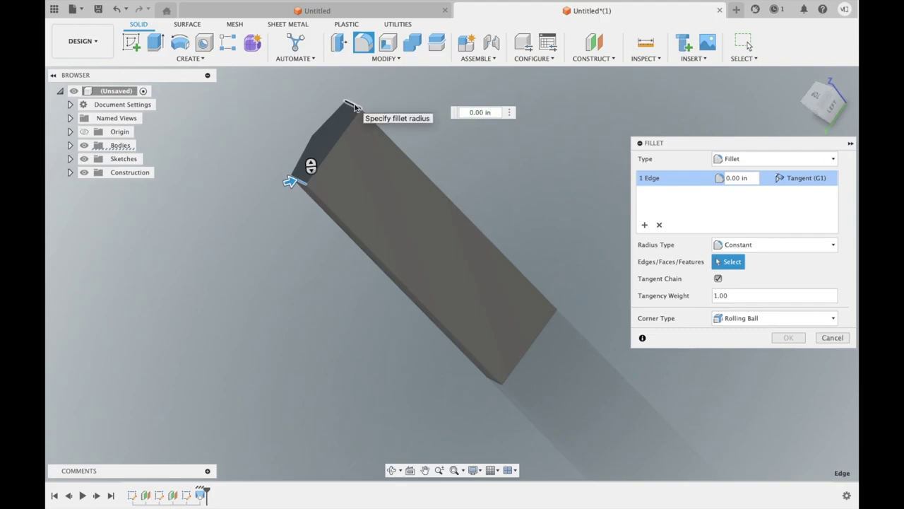
{"action": "left_click", "coordinate": [456, 133]}
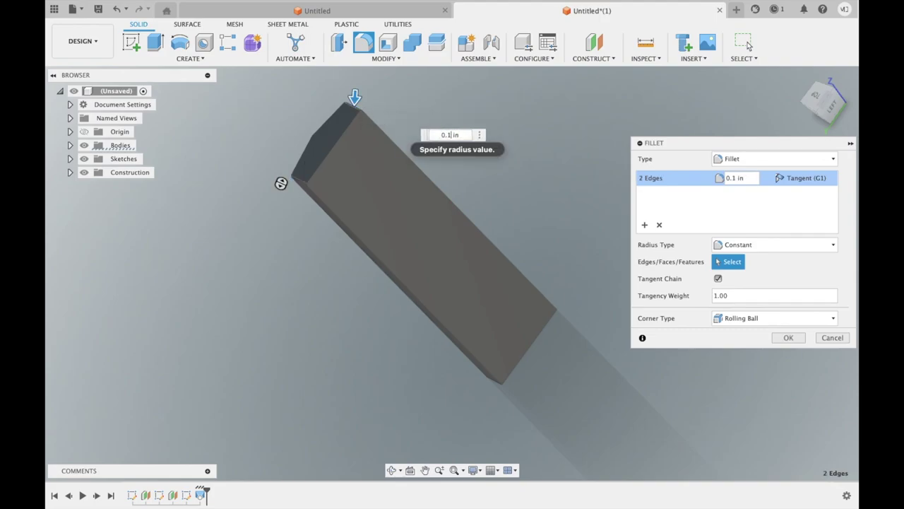
{"action": "left_click_drag", "start_coordinate": [354, 96], "coordinate": [353, 106]}
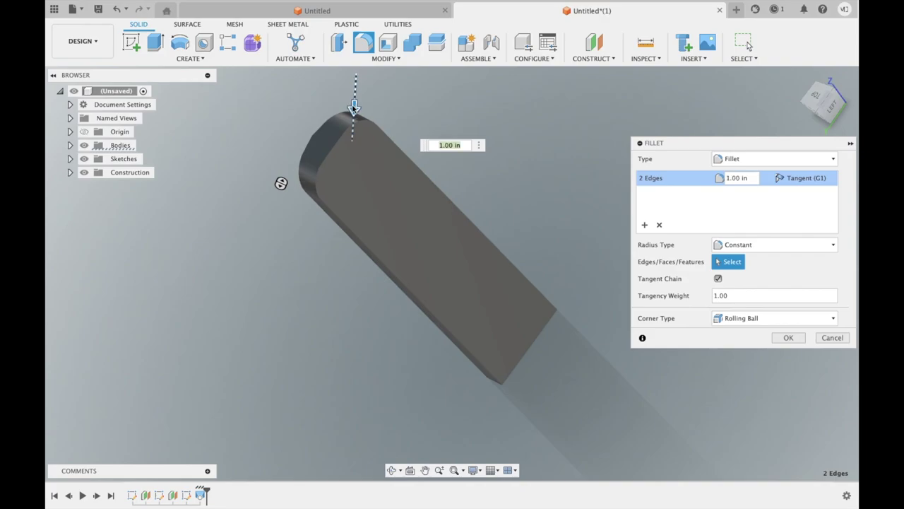
{"action": "left_click", "coordinate": [788, 338]}
{"action": "middle_click_drag", "start_coordinate": [549, 201], "coordinate": [472, 195], "text": "shift"}
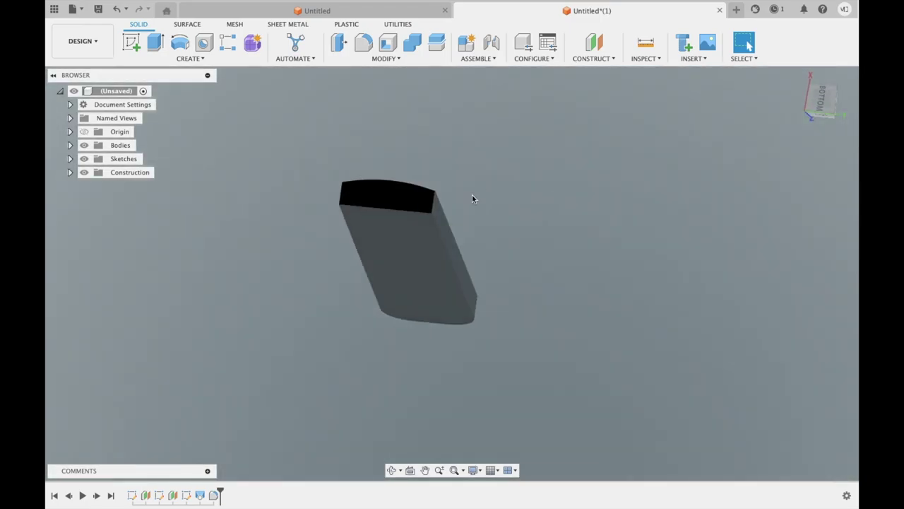
{"action": "left_click", "coordinate": [822, 99]}
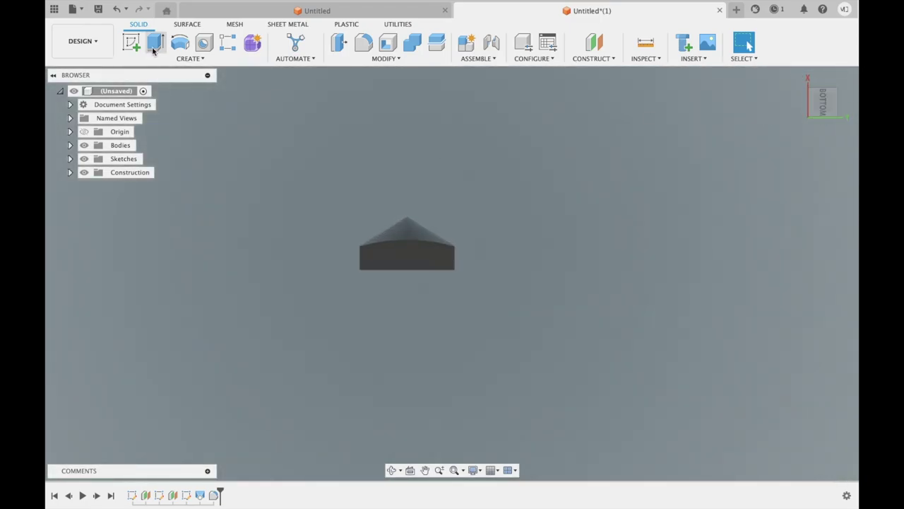
- Add a construction plane offset -0.50 in at the blade's end and start a sketch on it
{"action": "left_click", "coordinate": [594, 43]}
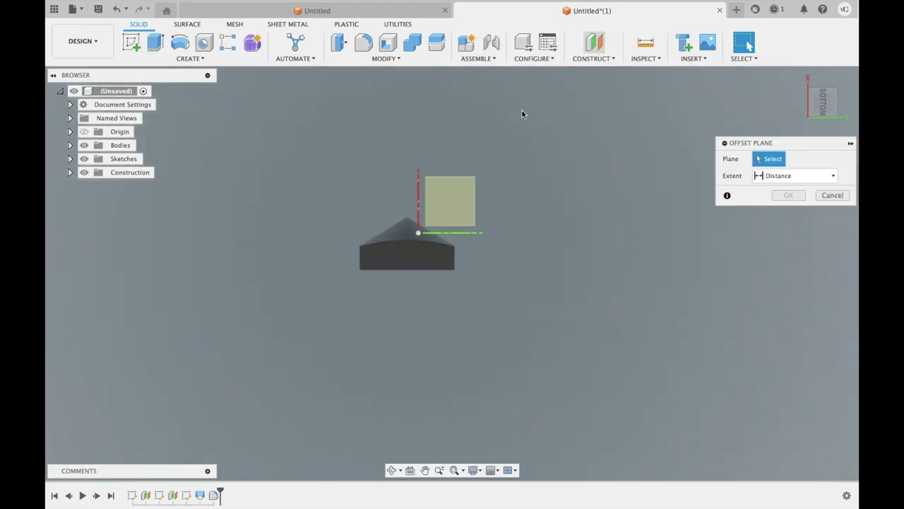
{"action": "left_click", "coordinate": [436, 223]}
{"action": "mouse_move", "coordinate": [484, 198]}
{"action": "middle_mouse_down", "text": "shift"}
{"action": "mouse_move", "coordinate": [577, 182]}
{"action": "mouse_move", "coordinate": [300, 166]}
{"action": "middle_mouse_up", "text": "shift"}
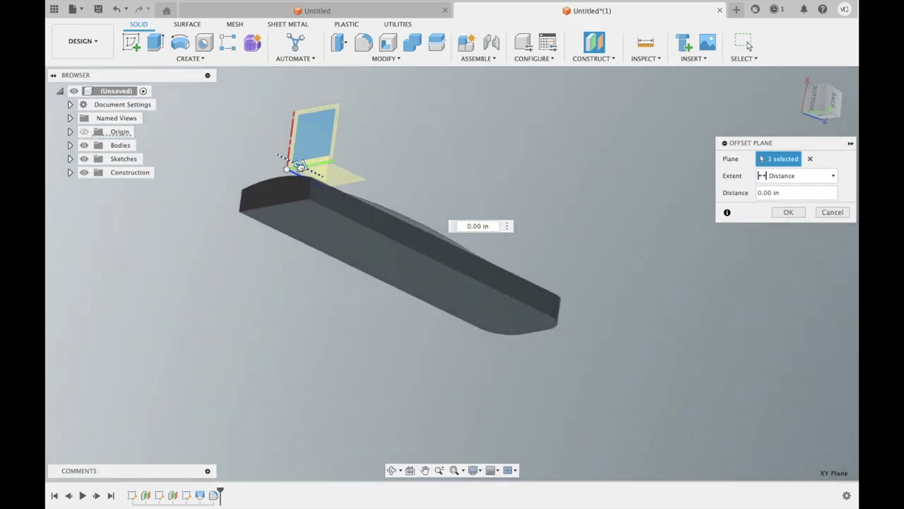
{"action": "left_click_drag", "start_coordinate": [300, 166], "coordinate": [275, 155]}
{"action": "left_click", "coordinate": [784, 214]}
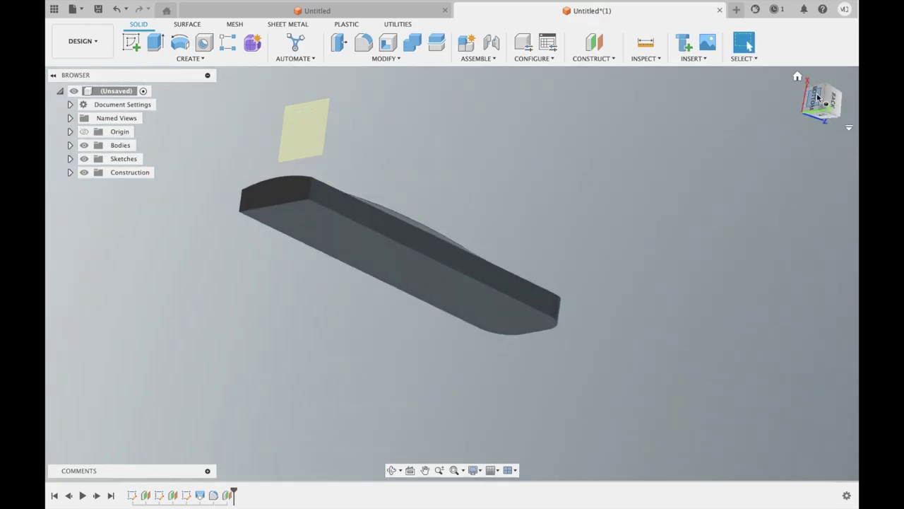
{"action": "left_click", "coordinate": [817, 98]}
{"action": "left_click", "coordinate": [131, 42]}
{"action": "left_click", "coordinate": [453, 199]}
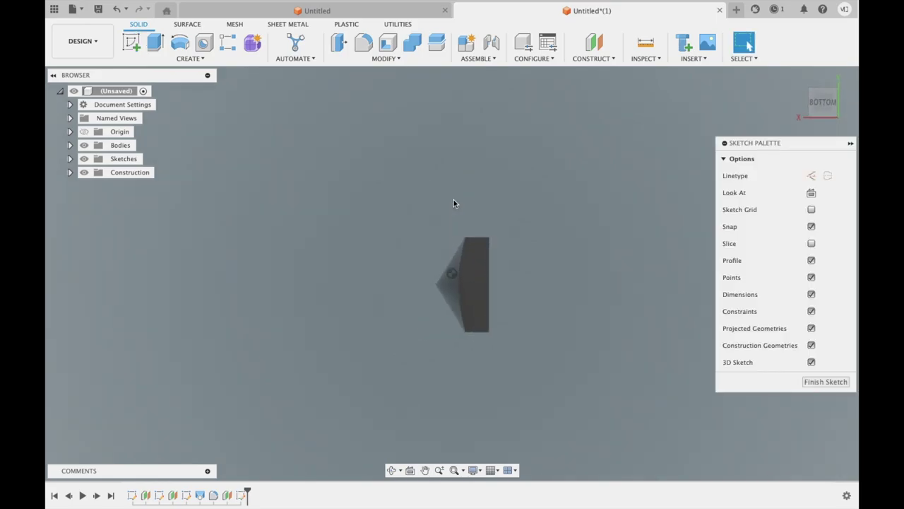
- Abandon a first circle and draw a vertical line between the blade end's top and bottom corners
{"action": "left_click", "coordinate": [180, 43]}
{"action": "left_click", "coordinate": [452, 273]}
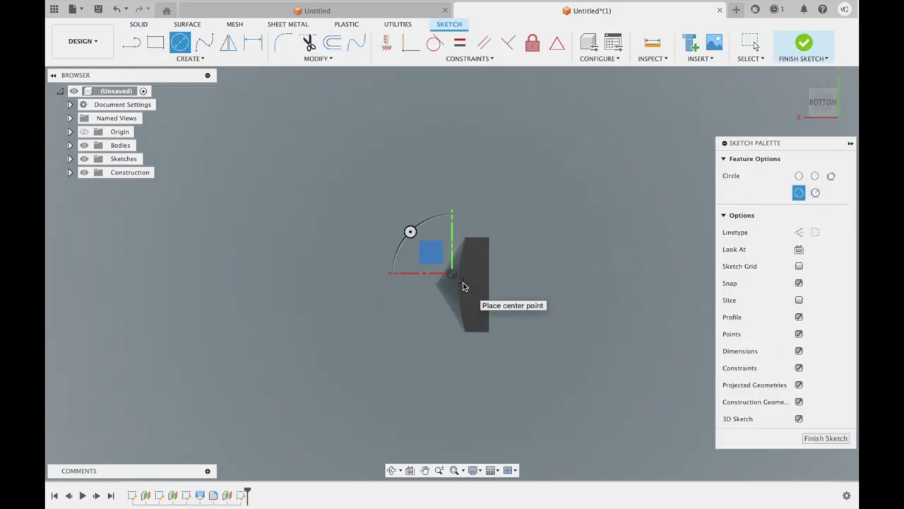
{"action": "key", "text": "Escape"}
{"action": "left_click", "coordinate": [131, 44]}
{"action": "left_click", "coordinate": [489, 238]}
{"action": "left_click", "coordinate": [488, 335]}
{"action": "key", "text": "Escape"}
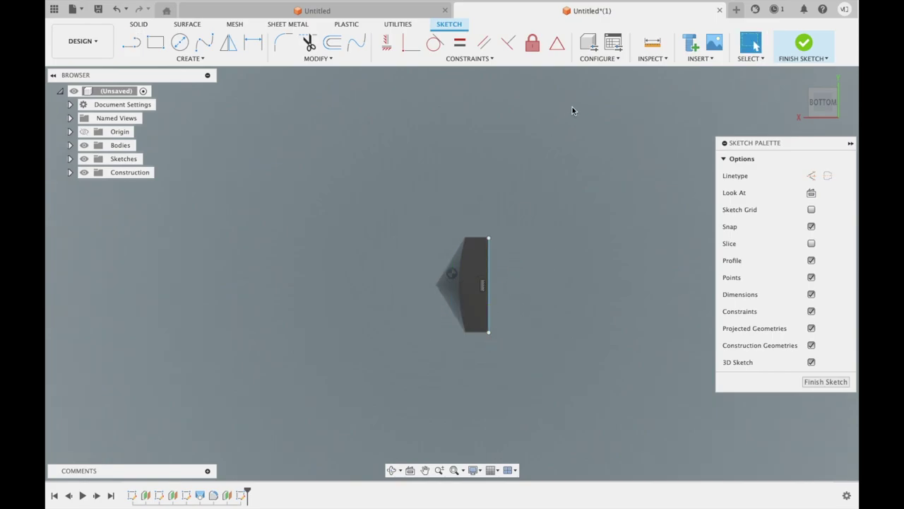
- Sketch a 0.909 in diameter handle circle on the blade end and view it from the bottom
{"action": "key", "text": "c"}
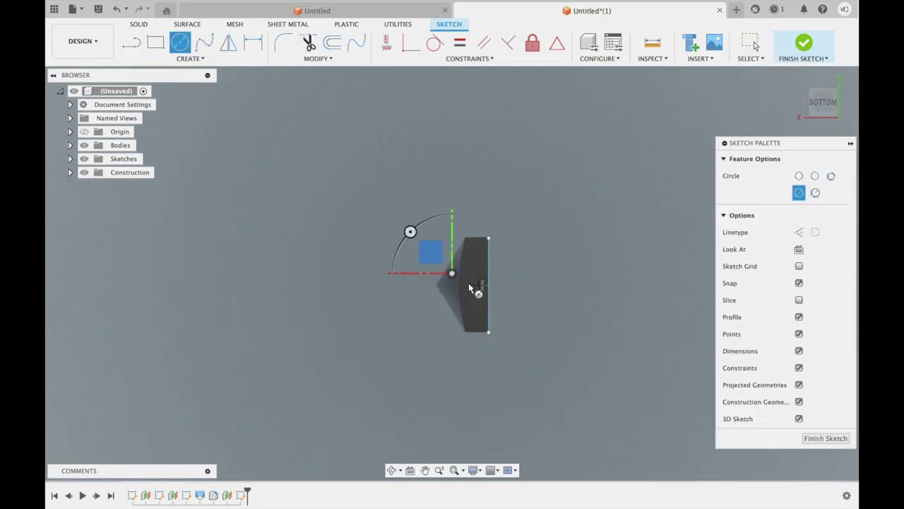
{"action": "left_click", "coordinate": [473, 285]}
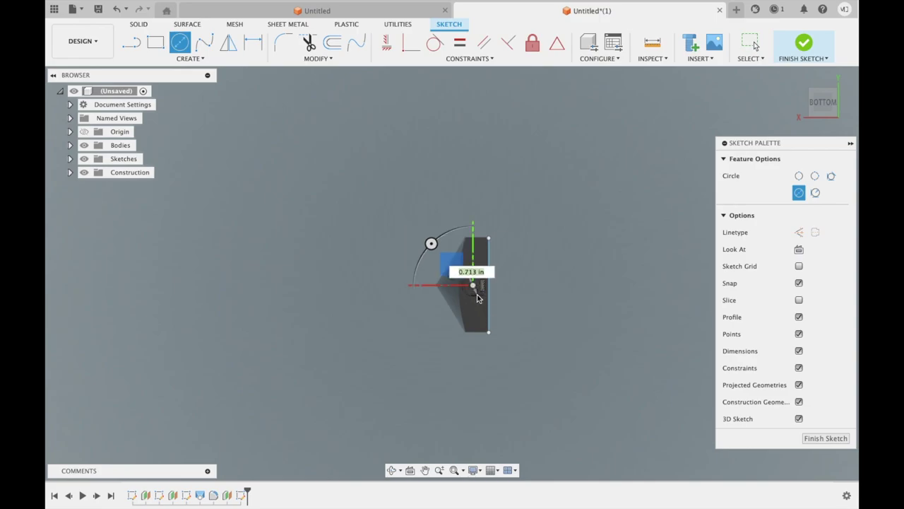
{"action": "left_click", "coordinate": [478, 297]}
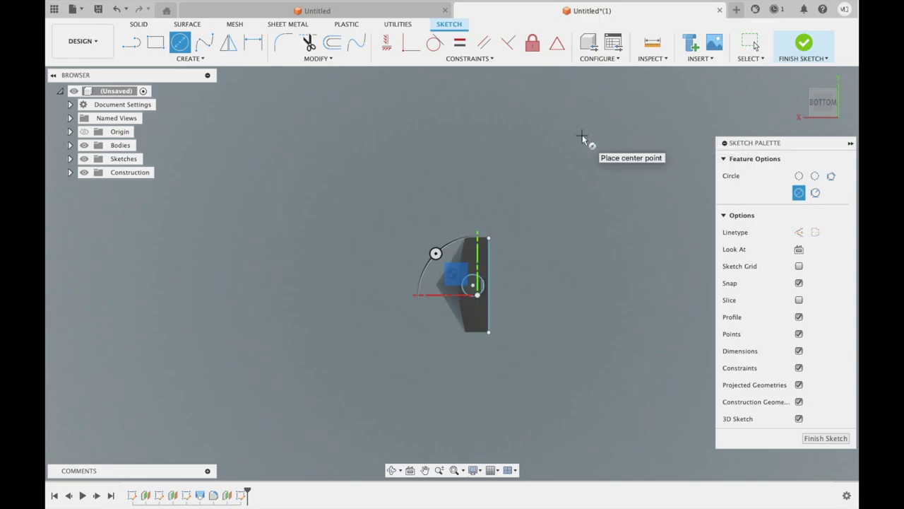
{"action": "scroll", "coordinate": [582, 134], "scroll_direction": "down", "scroll_amount": 5, "text": "shift"}
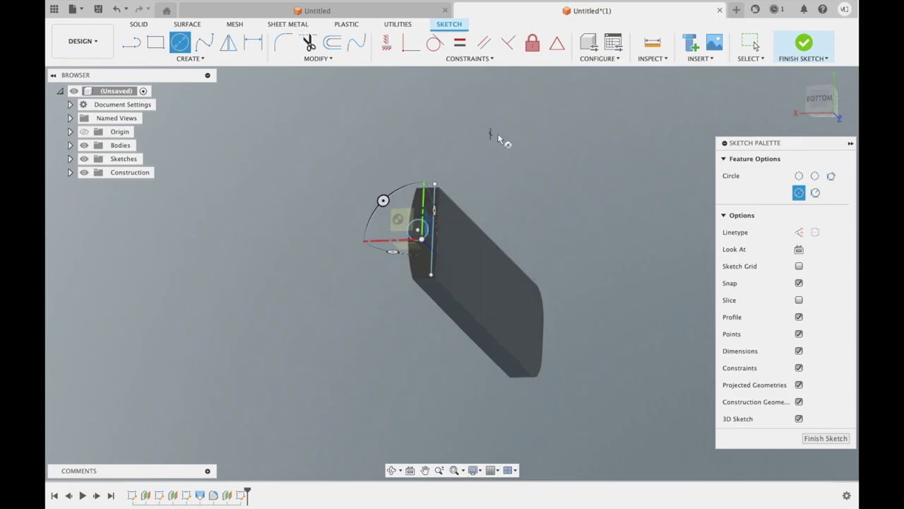
{"action": "scroll", "coordinate": [499, 139], "scroll_direction": "up", "scroll_amount": 2}
{"action": "scroll", "coordinate": [503, 141], "scroll_direction": "up", "scroll_amount": 3}
{"action": "scroll", "coordinate": [495, 140], "scroll_direction": "up", "scroll_amount": 2}
{"action": "scroll", "coordinate": [462, 134], "scroll_direction": "down", "scroll_amount": 5}
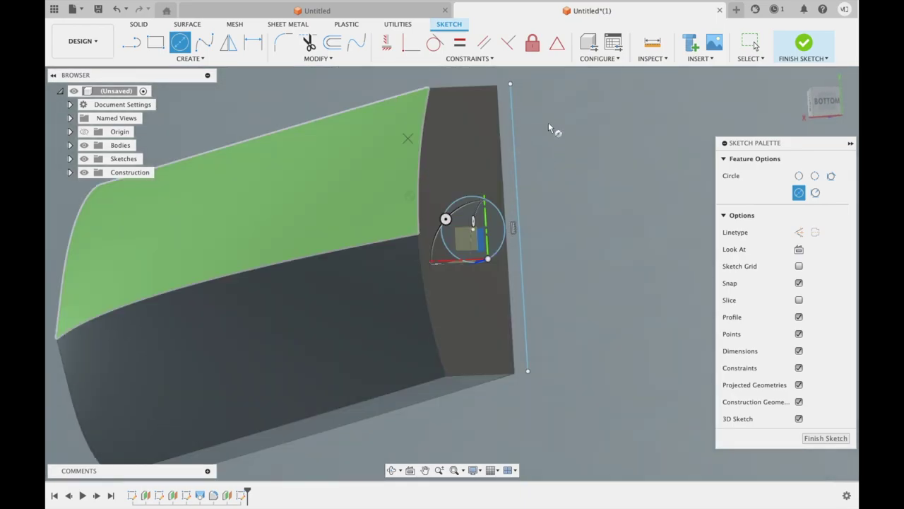
{"action": "middle_click_drag", "start_coordinate": [559, 125], "coordinate": [187, 319], "text": "shift"}
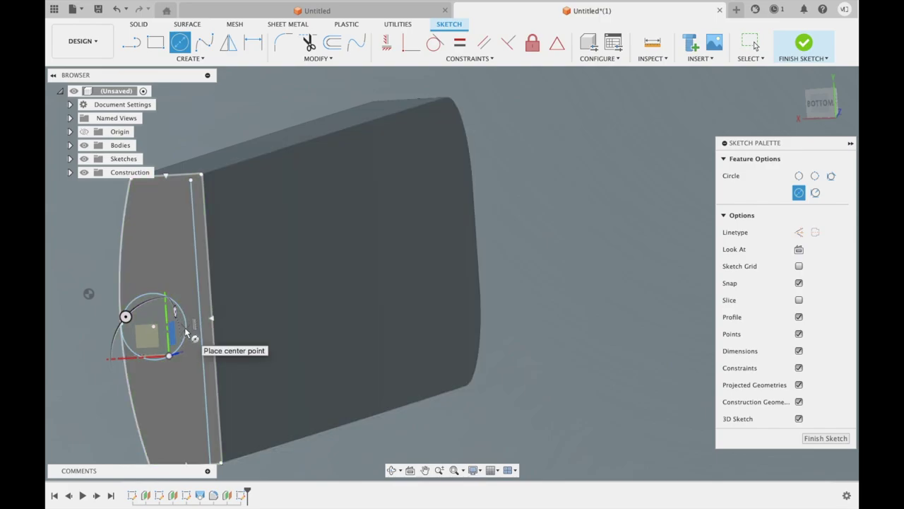
{"action": "key", "text": "Escape"}
{"action": "left_click_drag", "start_coordinate": [188, 333], "coordinate": [200, 336]}
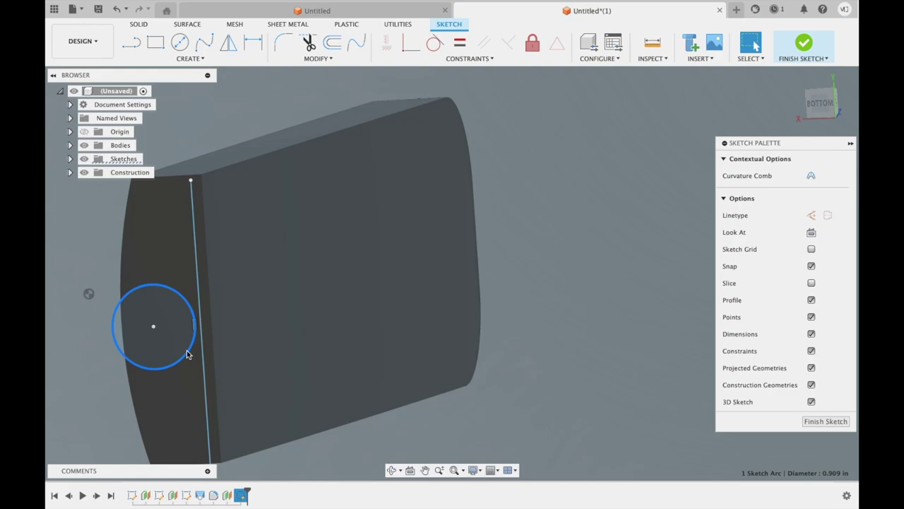
{"action": "mouse_move", "coordinate": [820, 103]}
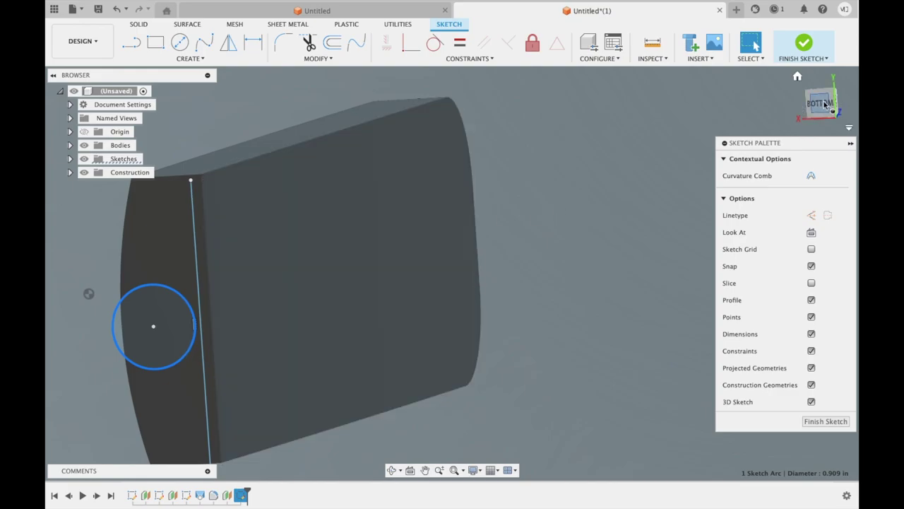
{"action": "left_click", "coordinate": [824, 104]}
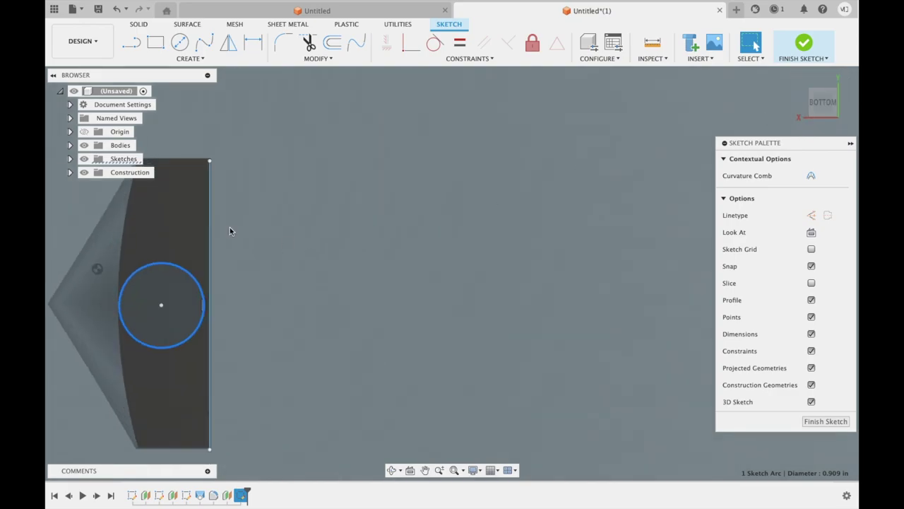
{"action": "right_click", "coordinate": [204, 317]}
- Nudge the handle circle slightly left and down with Move/Copy
{"action": "left_click", "coordinate": [176, 330]}
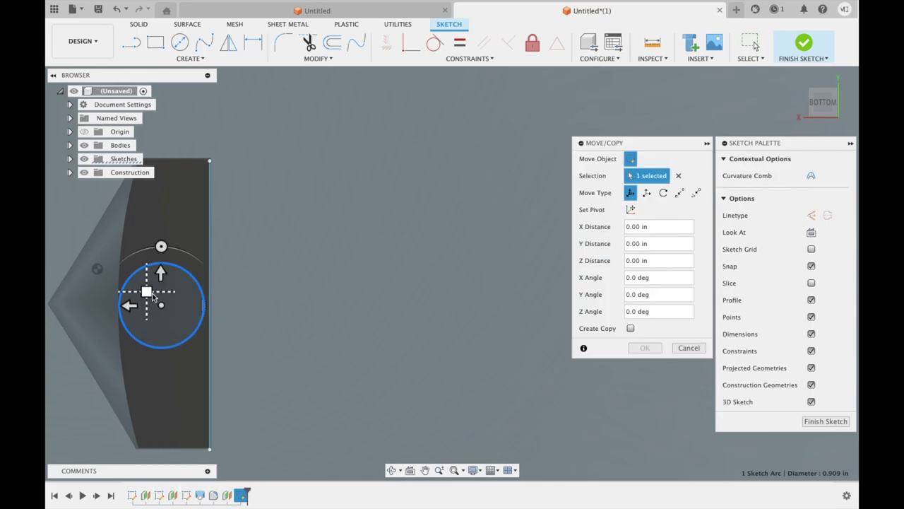
{"action": "left_click_drag", "start_coordinate": [147, 291], "coordinate": [151, 292]}
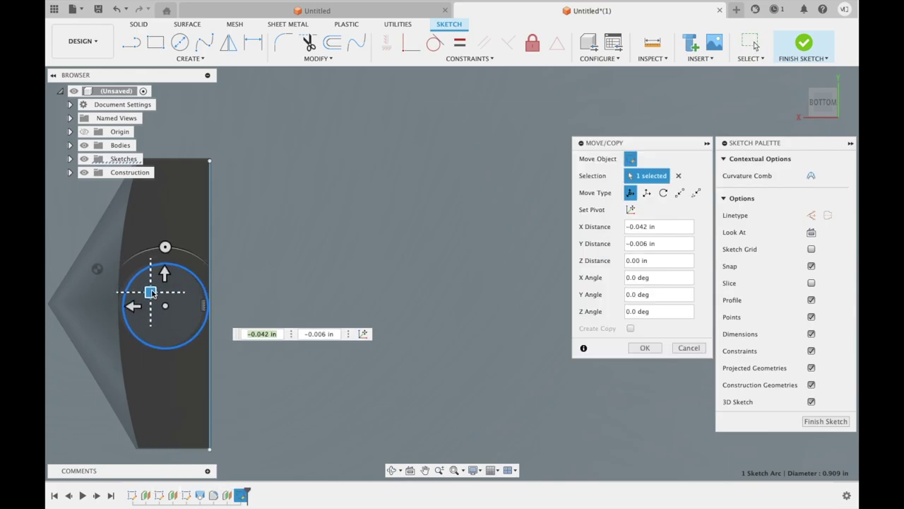
{"action": "left_click", "coordinate": [655, 348]}
{"action": "middle_click_drag", "start_coordinate": [484, 275], "coordinate": [727, 89], "text": "shift"}
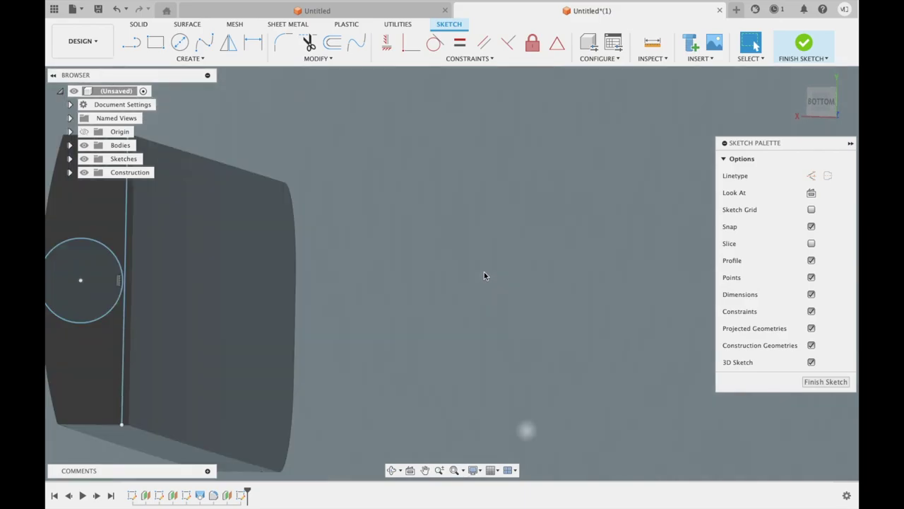
- Trim away the stray vertical sketch line and finish the handle sketch
{"action": "left_click", "coordinate": [307, 41]}
{"action": "left_click", "coordinate": [159, 220]}
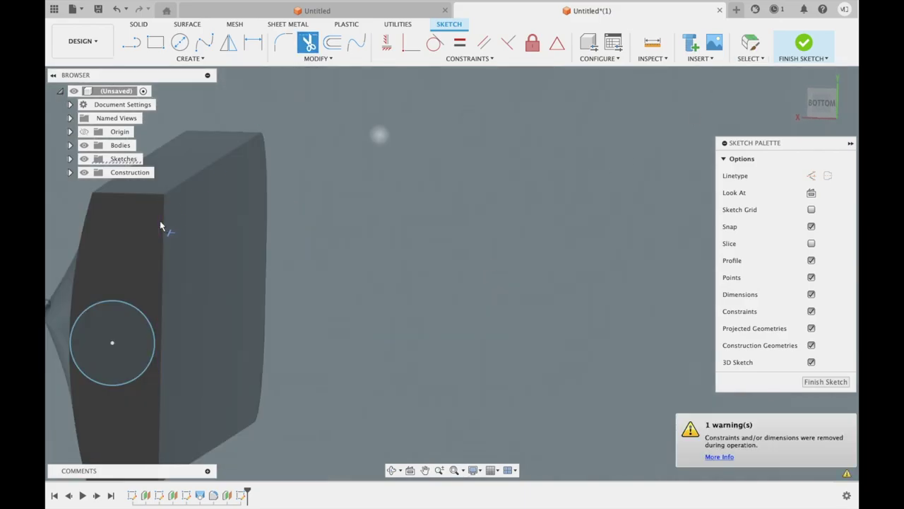
{"action": "left_click", "coordinate": [803, 44]}
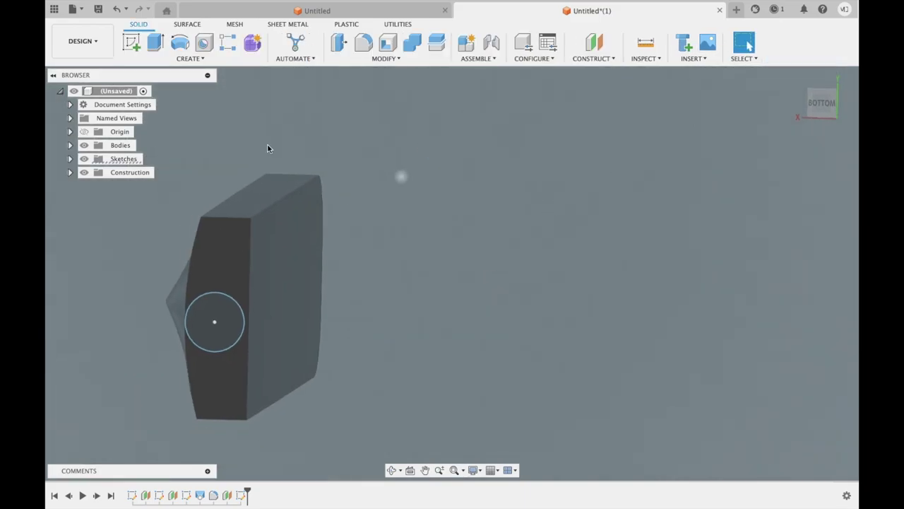
- Start a new extrusion for the handle profile
{"action": "left_click", "coordinate": [155, 42]}
{"action": "left_click", "coordinate": [215, 319]}
{"action": "middle_click_drag", "start_coordinate": [341, 248], "coordinate": [417, 198], "text": "shift"}
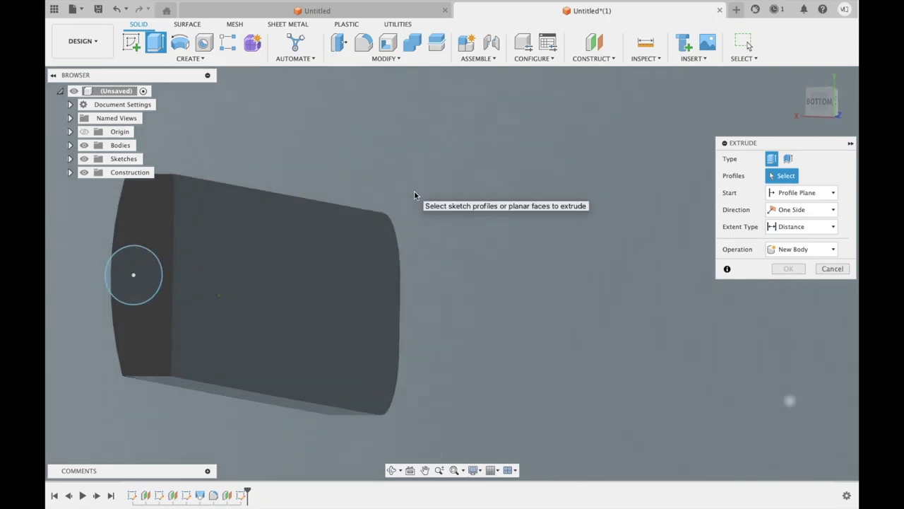
- Extrude the circle profile 5 in from the blade as a new cylindrical handle body
{"action": "left_click", "coordinate": [141, 293]}
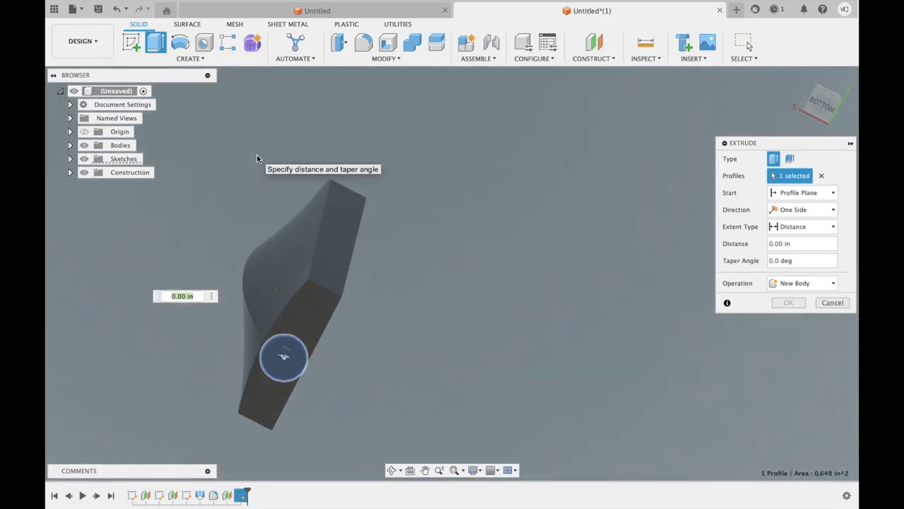
{"action": "type", "text": "-3.5"}
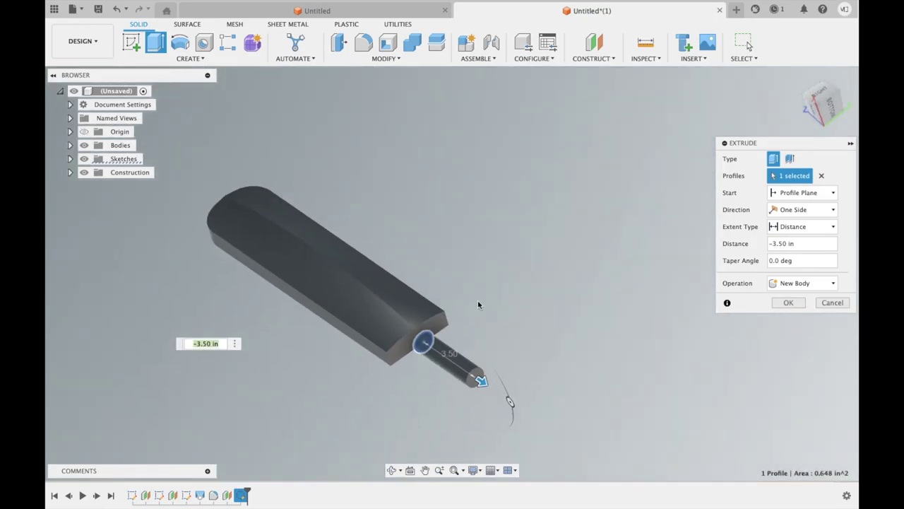
{"action": "left_click_drag", "start_coordinate": [481, 381], "coordinate": [514, 406]}
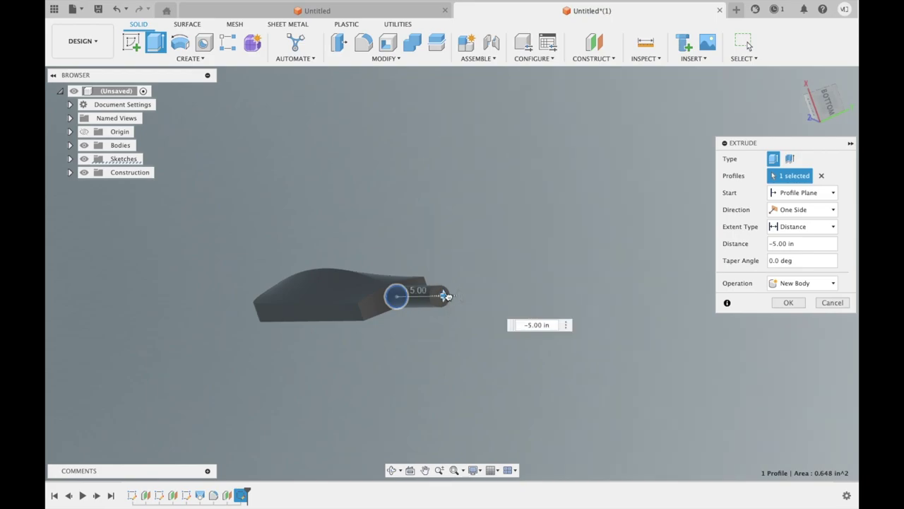
{"action": "left_click_drag", "start_coordinate": [447, 295], "coordinate": [457, 295]}
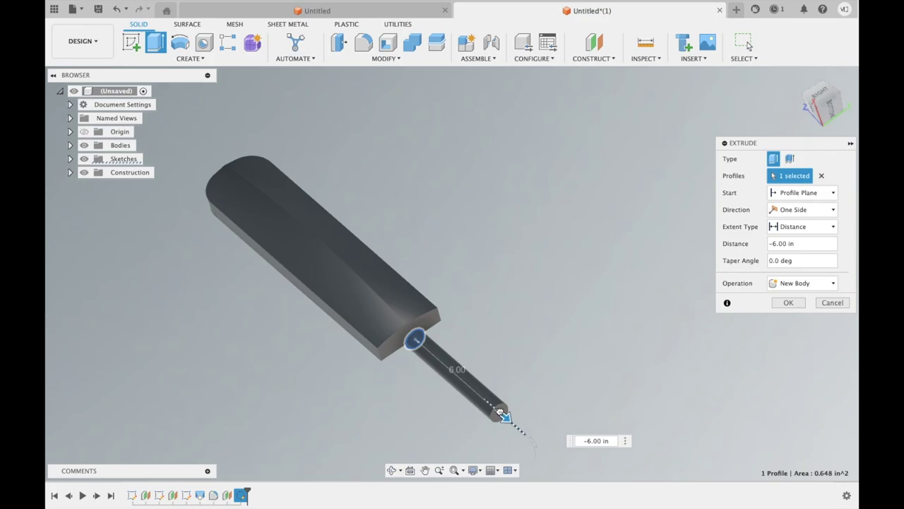
{"action": "left_click_drag", "start_coordinate": [501, 413], "coordinate": [492, 407]}
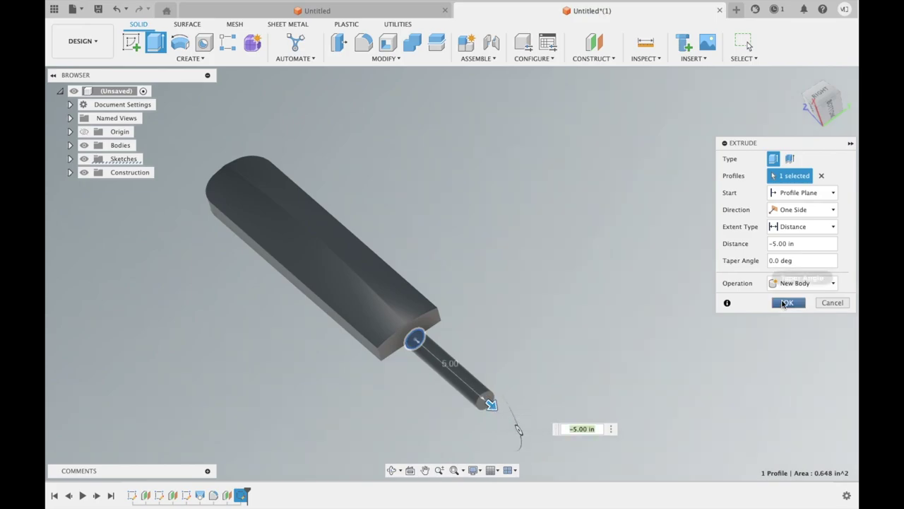
{"action": "left_click", "coordinate": [784, 304]}
{"action": "left_click", "coordinate": [830, 109]}
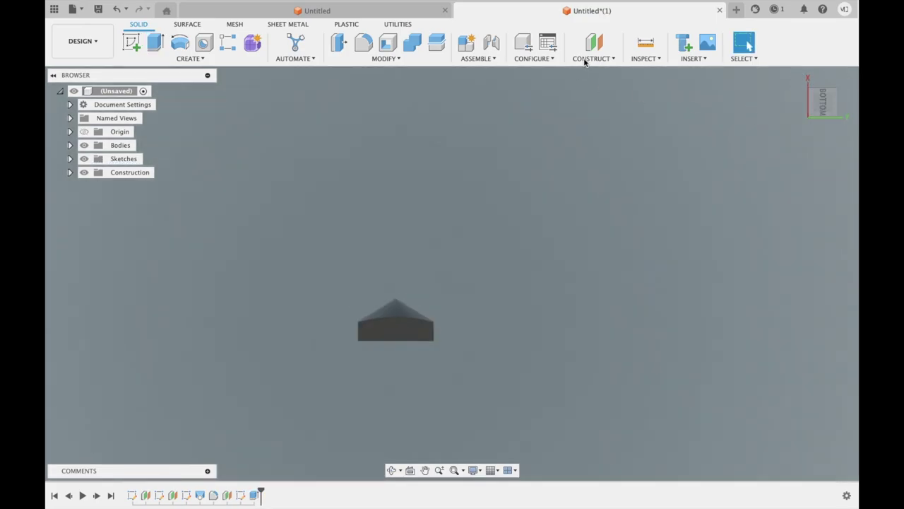
- Create an offset construction plane at -6.00 in from the XY plane
{"action": "left_click", "coordinate": [594, 42]}
{"action": "left_click", "coordinate": [423, 282]}
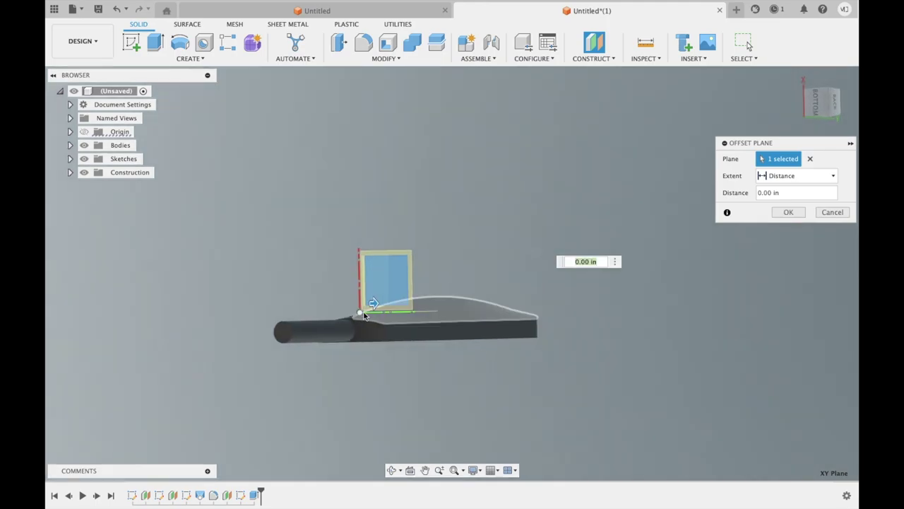
{"action": "left_click_drag", "start_coordinate": [373, 305], "coordinate": [276, 318]}
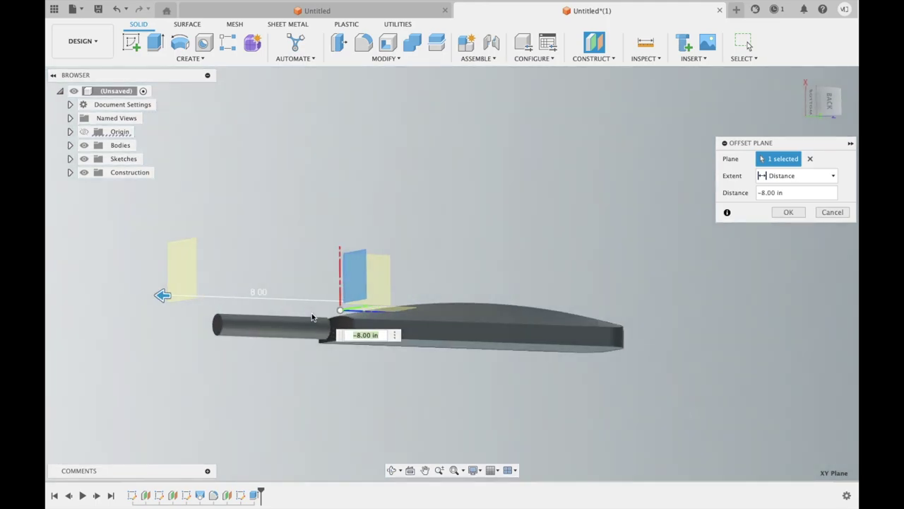
{"action": "left_click_drag", "start_coordinate": [164, 296], "coordinate": [200, 298]}
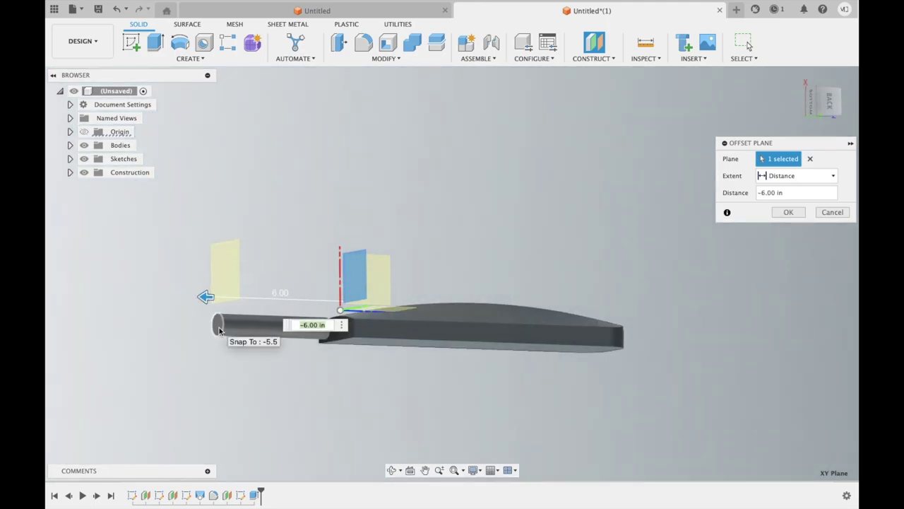
{"action": "left_click", "coordinate": [798, 214]}
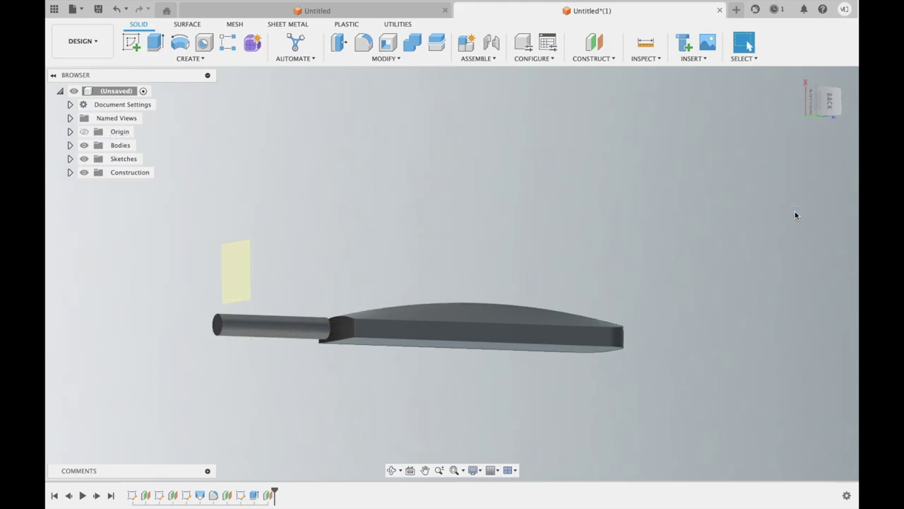
- Sketch a small centre-diameter circle at the handle's end on the offset plane
{"action": "left_click", "coordinate": [240, 274]}
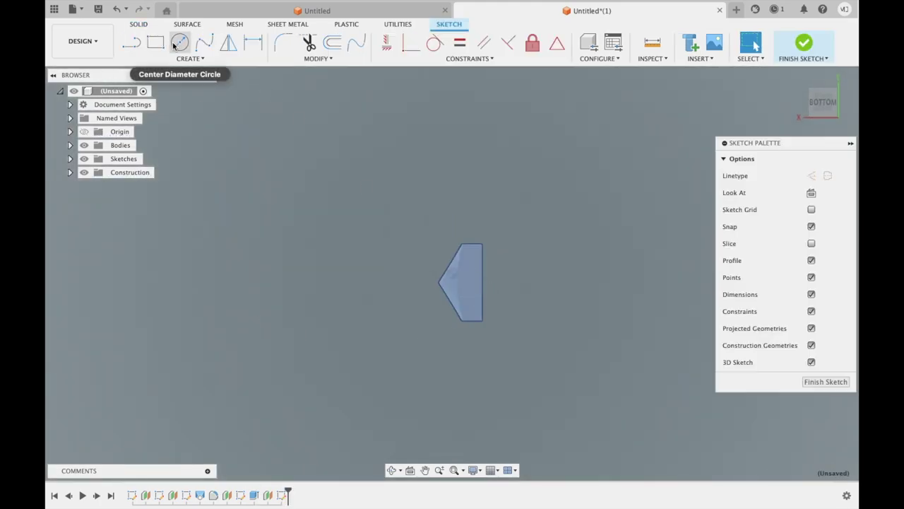
{"action": "left_click", "coordinate": [180, 43]}
{"action": "middle_click_drag", "start_coordinate": [473, 285], "coordinate": [395, 276], "text": "shift"}
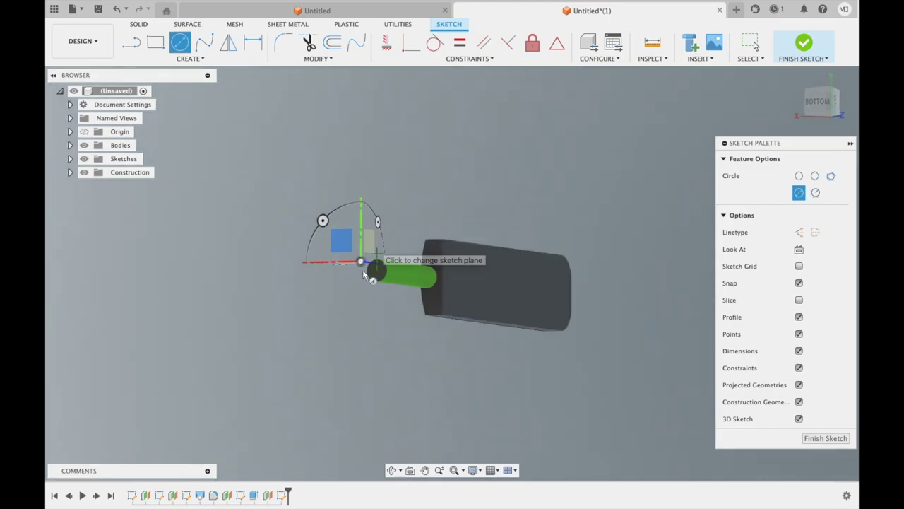
{"action": "left_click", "coordinate": [375, 273]}
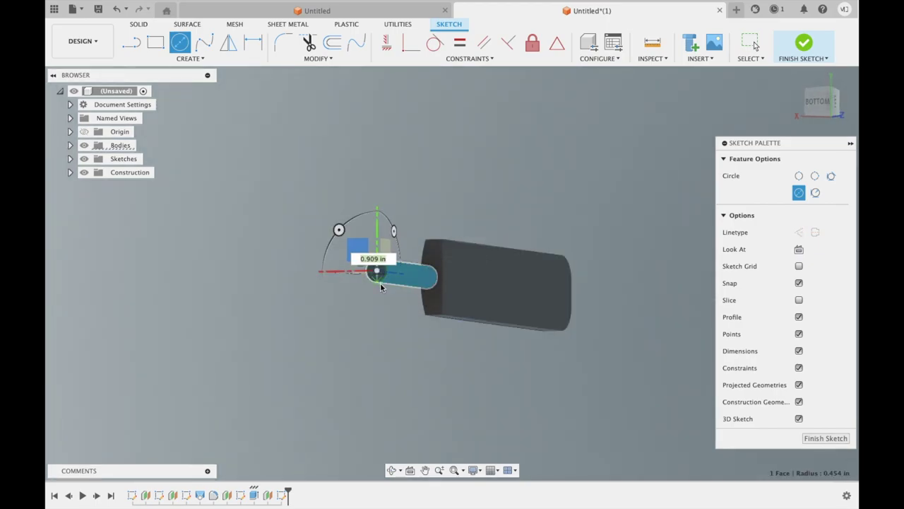
{"action": "left_click", "coordinate": [381, 284]}
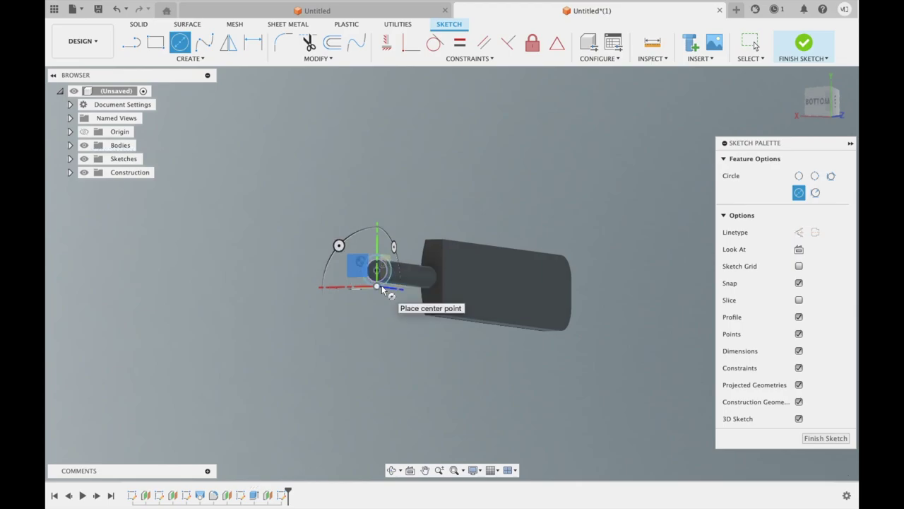
{"action": "left_click", "coordinate": [811, 49]}
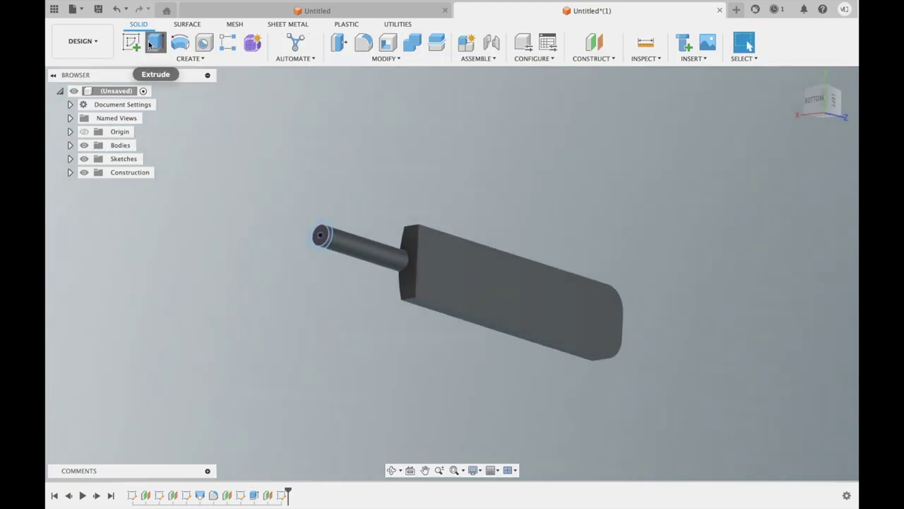
- Extrude the end circle 0.10 in, joined to the handle, as a thin cap
{"action": "left_click", "coordinate": [156, 43]}
{"action": "left_click", "coordinate": [323, 230]}
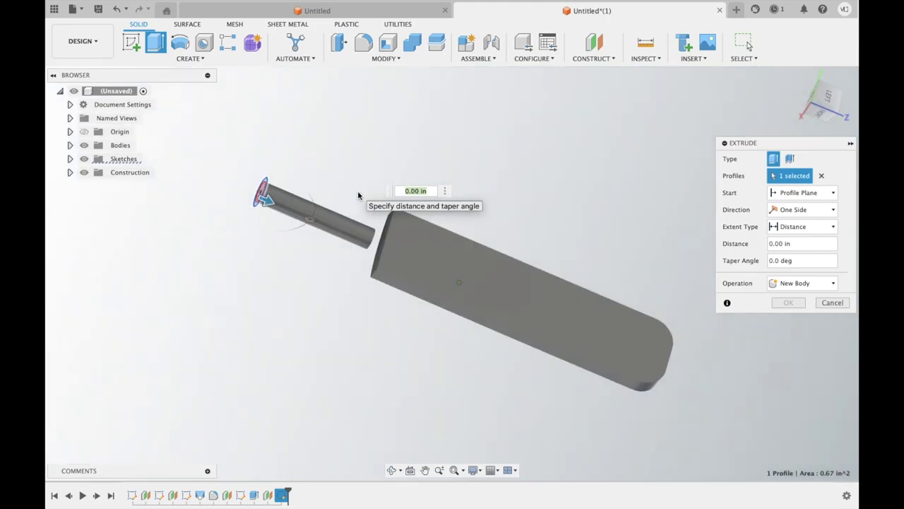
{"action": "middle_click_drag", "start_coordinate": [339, 214], "coordinate": [367, 202], "text": "shift"}
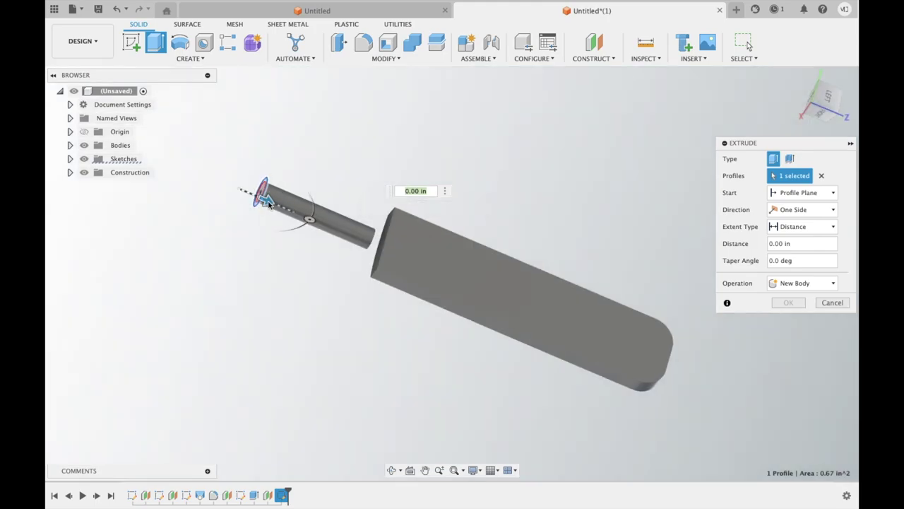
{"action": "left_click_drag", "start_coordinate": [279, 206], "coordinate": [282, 209]}
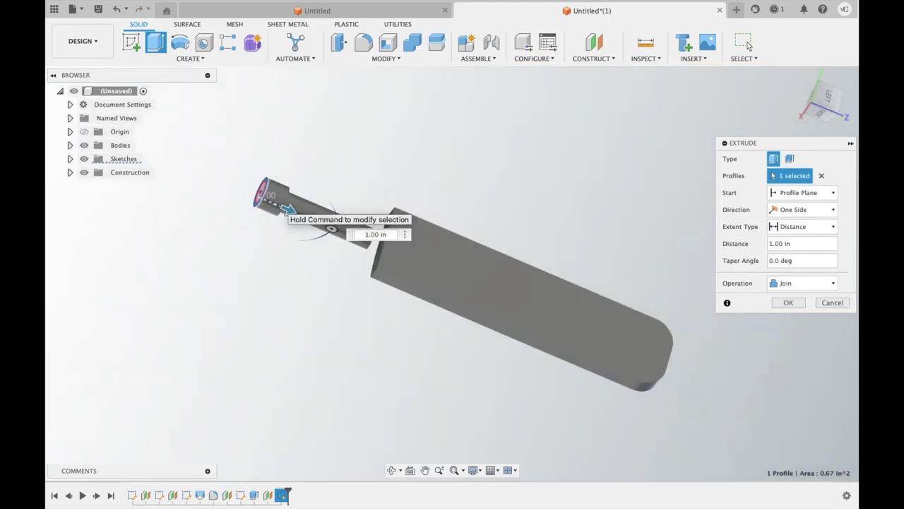
{"action": "left_click_drag", "start_coordinate": [281, 207], "coordinate": [370, 276]}
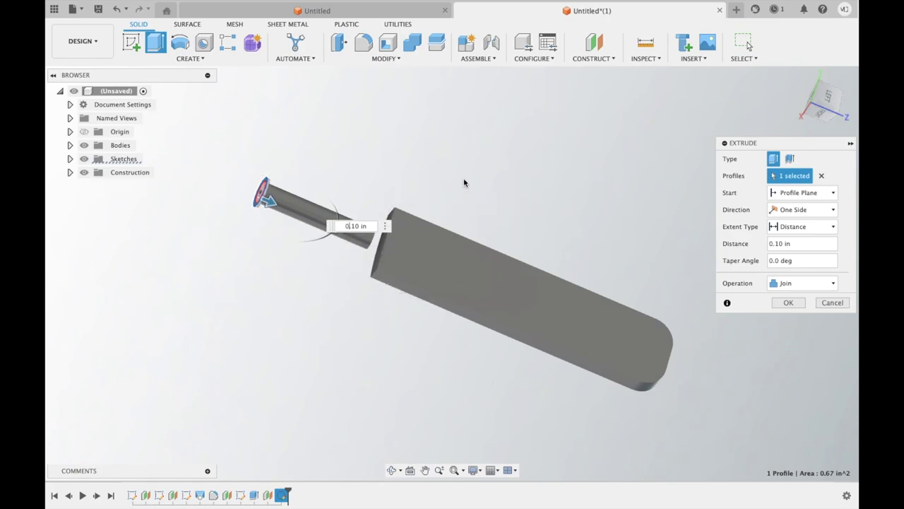
{"action": "left_click", "coordinate": [787, 303]}
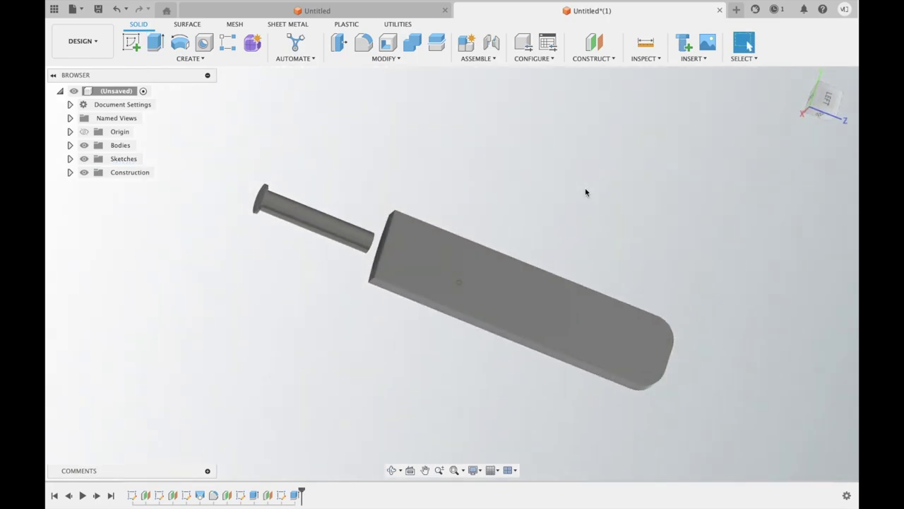
{"action": "scroll", "coordinate": [300, 157], "scroll_direction": "up", "scroll_amount": 5}
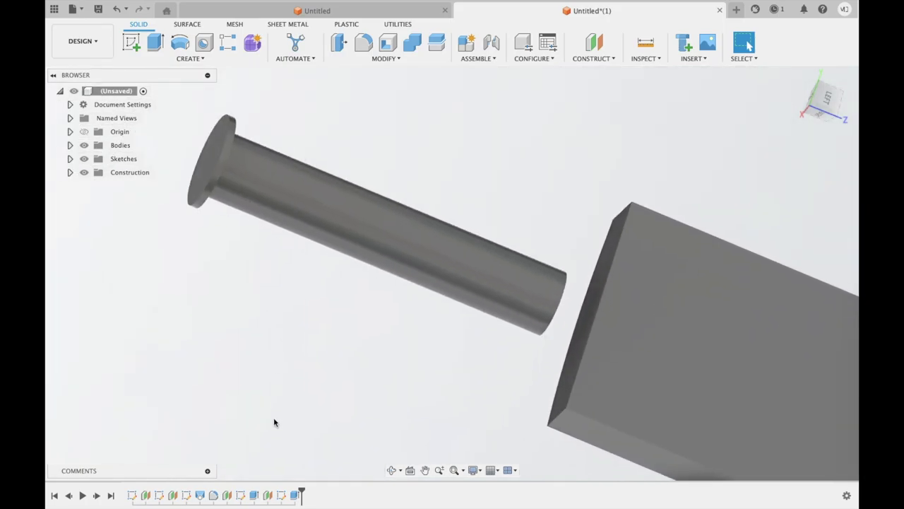
- Make the handle extrusion two-sided, extending its far end -0.40 in into the blade
{"action": "double_click", "coordinate": [295, 496]}
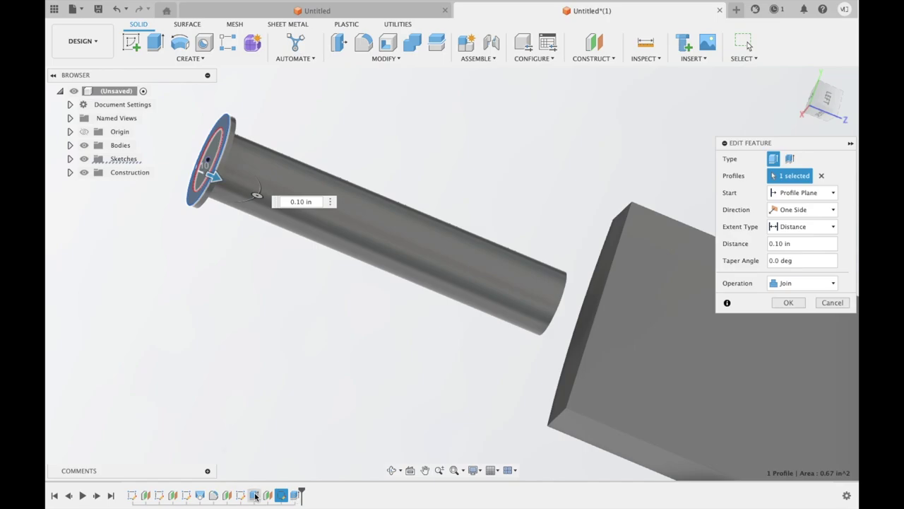
{"action": "key", "text": "Return"}
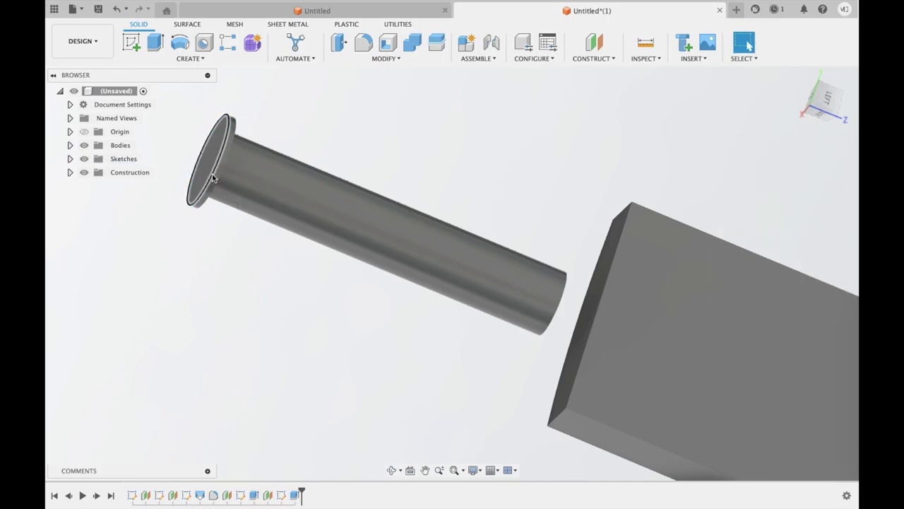
{"action": "left_click", "coordinate": [255, 496]}
{"action": "right_click", "coordinate": [255, 496]}
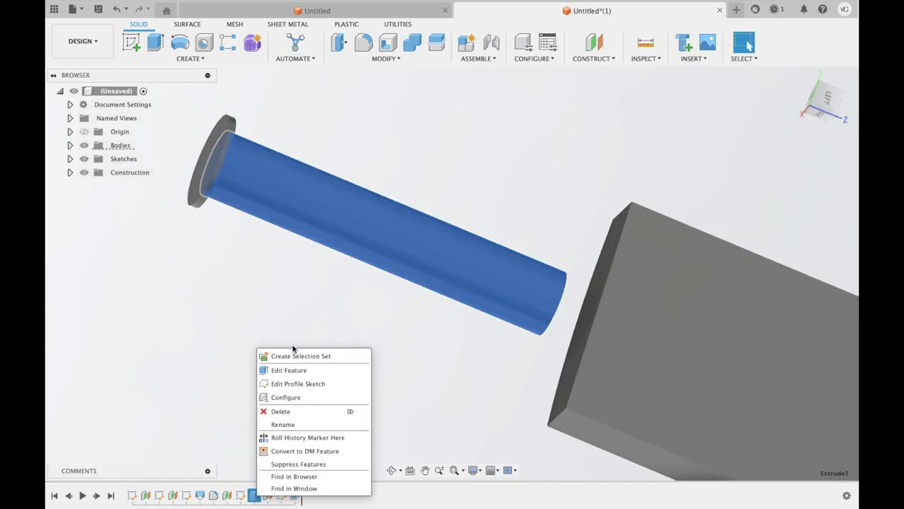
{"action": "left_click", "coordinate": [286, 374]}
{"action": "left_click", "coordinate": [801, 209]}
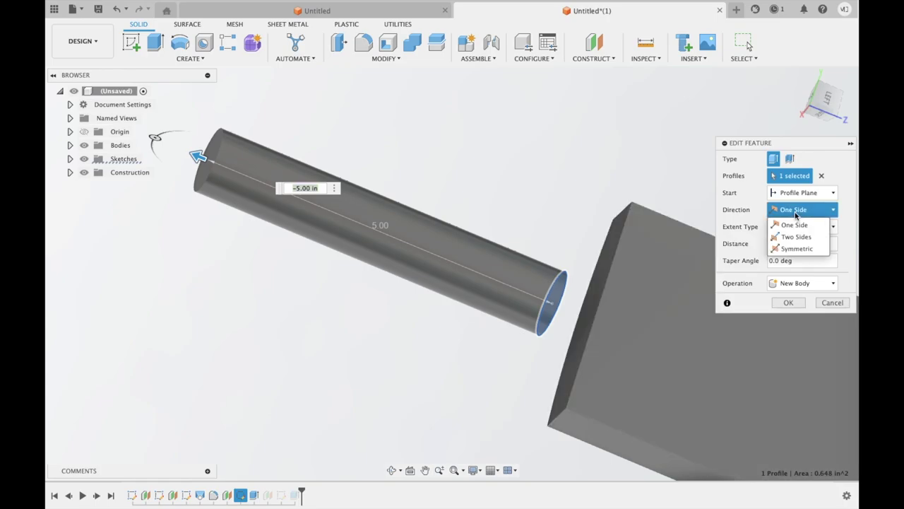
{"action": "left_click", "coordinate": [796, 230]}
{"action": "left_click_drag", "start_coordinate": [548, 302], "coordinate": [583, 315]}
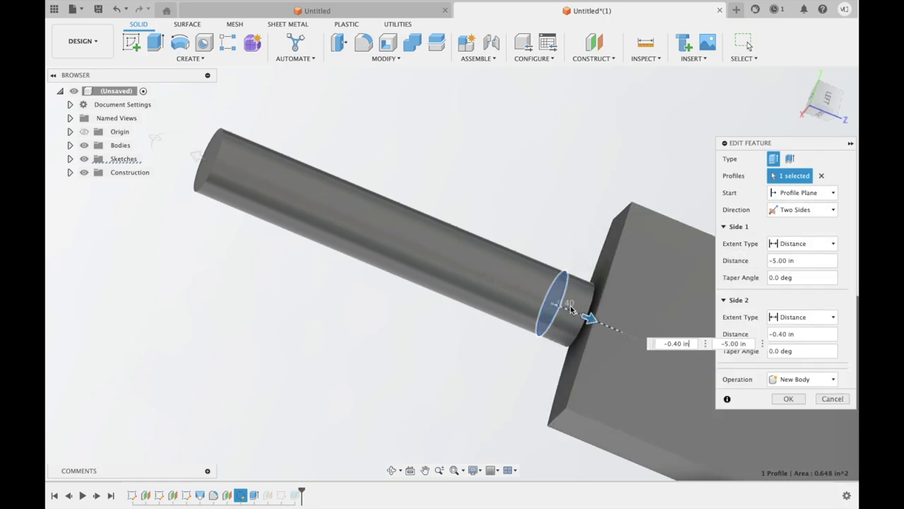
{"action": "key", "text": "Return"}
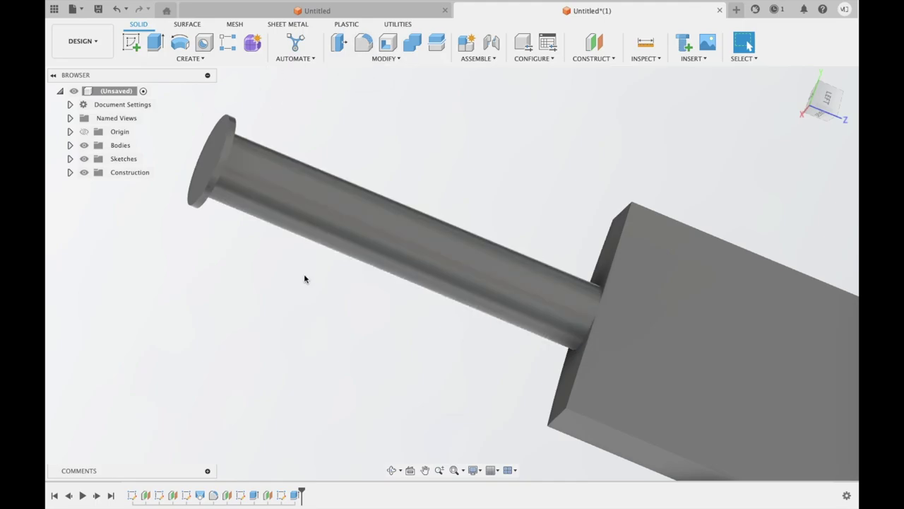
{"action": "right_click", "coordinate": [296, 495]}
- Edit the cap sketch and shrink its circle to about 1.058 in diameter
{"action": "key", "text": "Escape"}
{"action": "right_click", "coordinate": [280, 498]}
{"action": "left_click", "coordinate": [314, 368]}
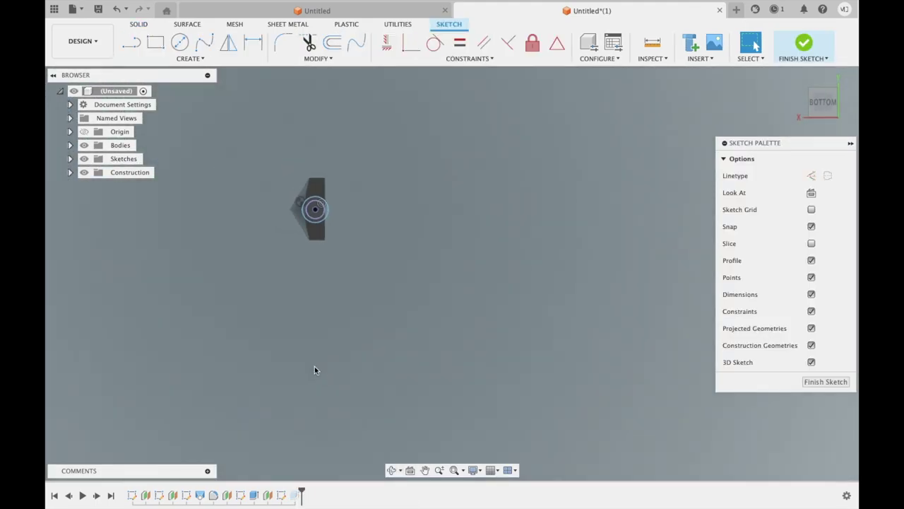
{"action": "middle_click_drag", "start_coordinate": [314, 367], "coordinate": [223, 229], "text": "shift"}
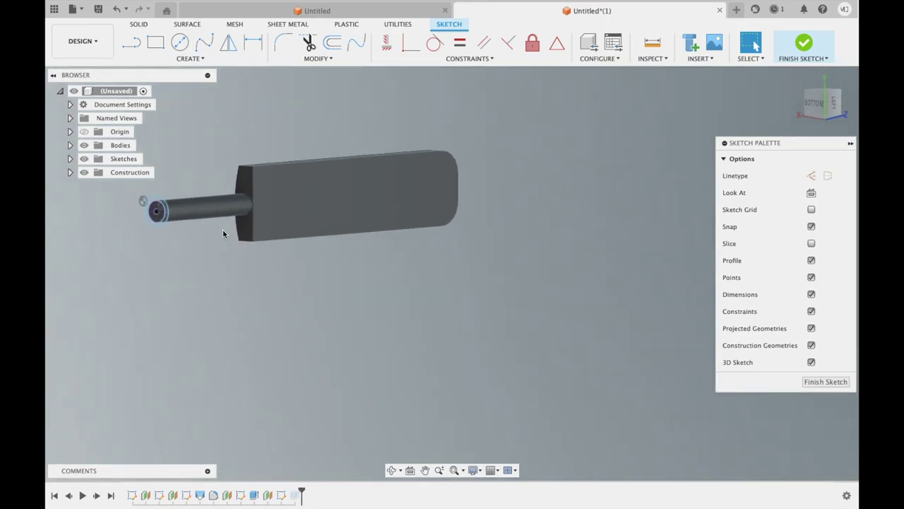
{"action": "scroll", "coordinate": [222, 229], "scroll_direction": "up", "scroll_amount": 3}
{"action": "scroll", "coordinate": [165, 212], "scroll_direction": "up", "scroll_amount": 4}
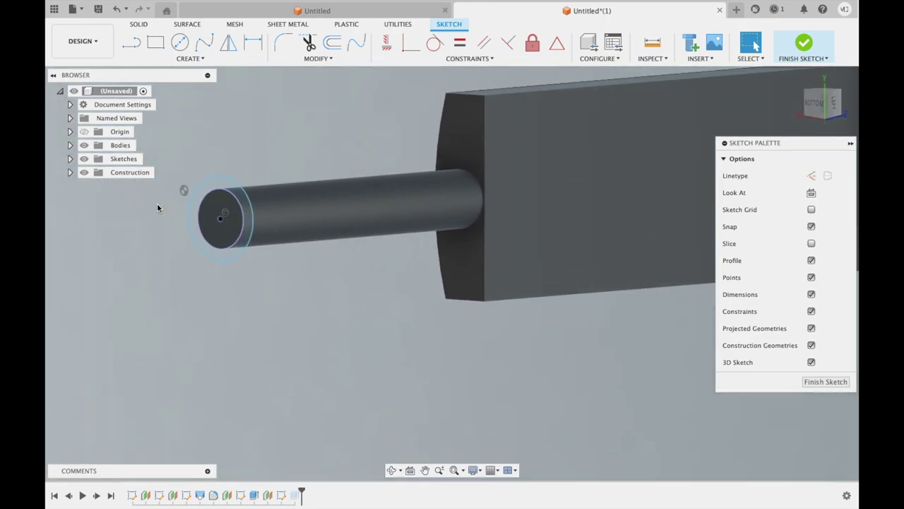
{"action": "left_click", "coordinate": [241, 191]}
{"action": "left_click_drag", "start_coordinate": [243, 191], "coordinate": [241, 194]}
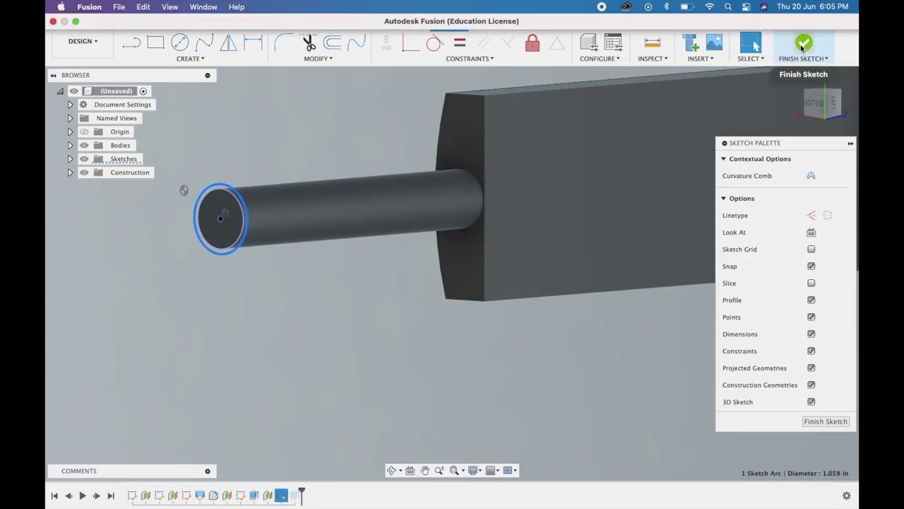
{"action": "left_click", "coordinate": [802, 47]}
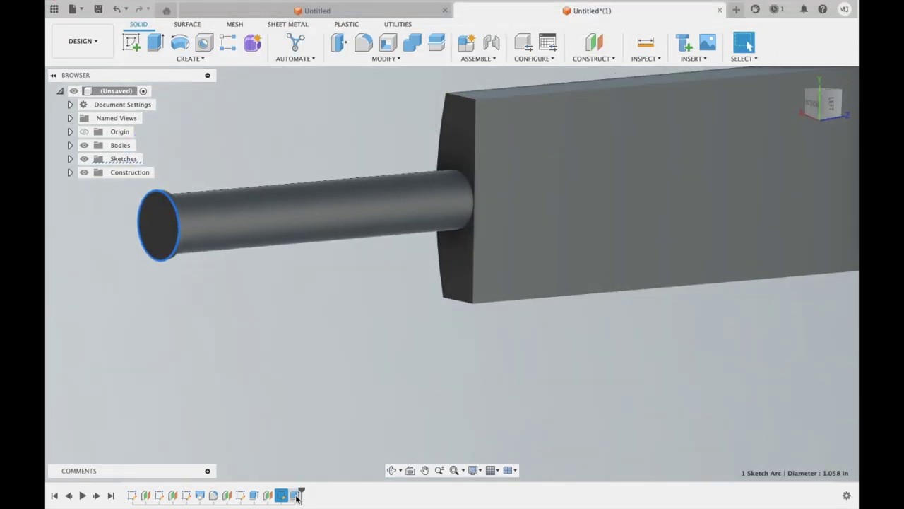
- Edit the cap extrusion to a 0.30 in thickness
{"action": "left_click", "coordinate": [296, 496]}
{"action": "right_click", "coordinate": [296, 496]}
{"action": "left_click", "coordinate": [335, 368]}
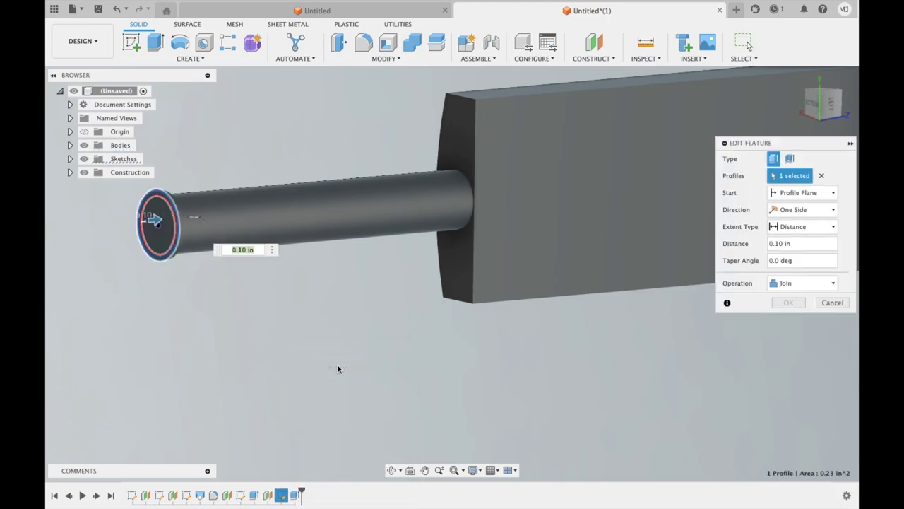
{"action": "left_click_drag", "start_coordinate": [156, 219], "coordinate": [160, 218]}
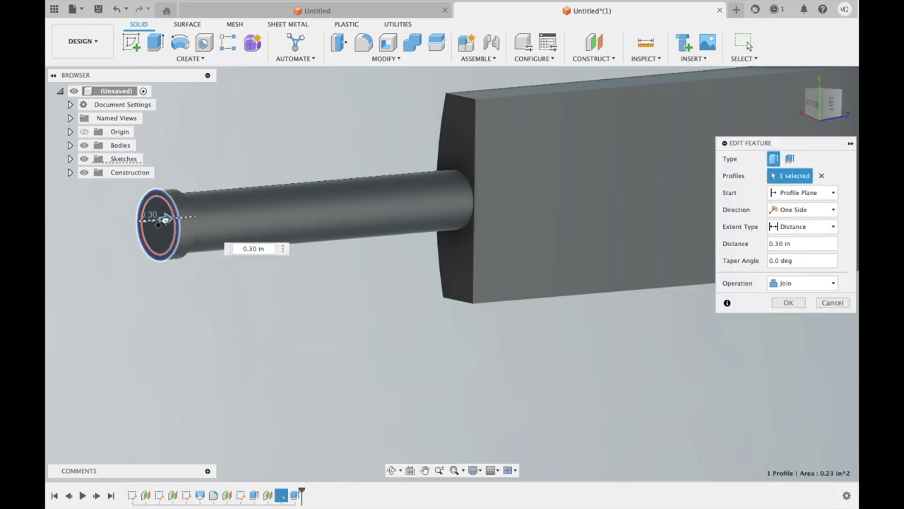
{"action": "left_click", "coordinate": [788, 302]}
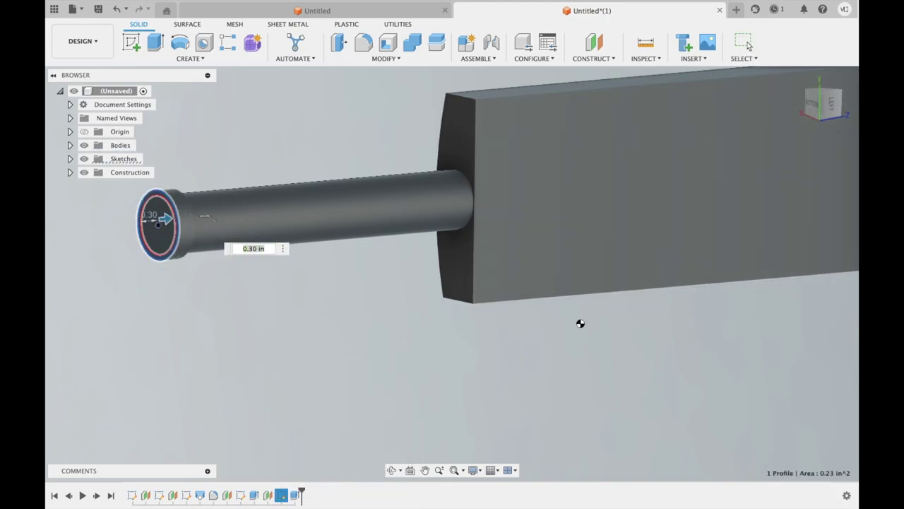
{"action": "middle_click_drag", "start_coordinate": [373, 297], "coordinate": [344, 127], "text": "shift"}
- Start a fillet on the cap's outer circular edge
{"action": "left_click", "coordinate": [363, 42]}
{"action": "mouse_move", "coordinate": [245, 304]}
{"action": "middle_mouse_down", "text": "shift"}
{"action": "mouse_move", "coordinate": [256, 183]}
{"action": "mouse_move", "coordinate": [216, 284]}
{"action": "middle_mouse_up", "text": "shift"}
{"action": "left_click", "coordinate": [210, 319]}
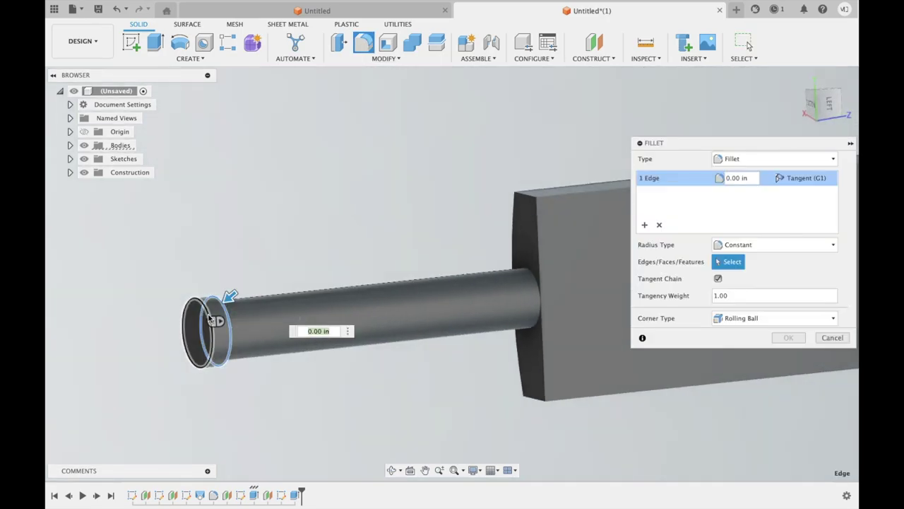
- Fillet both circular cap edges at 0.20 in
{"action": "left_click", "coordinate": [208, 317]}
{"action": "type", "text": ".2"}
{"action": "key", "text": "Return"}
{"action": "left_click", "coordinate": [789, 337]}
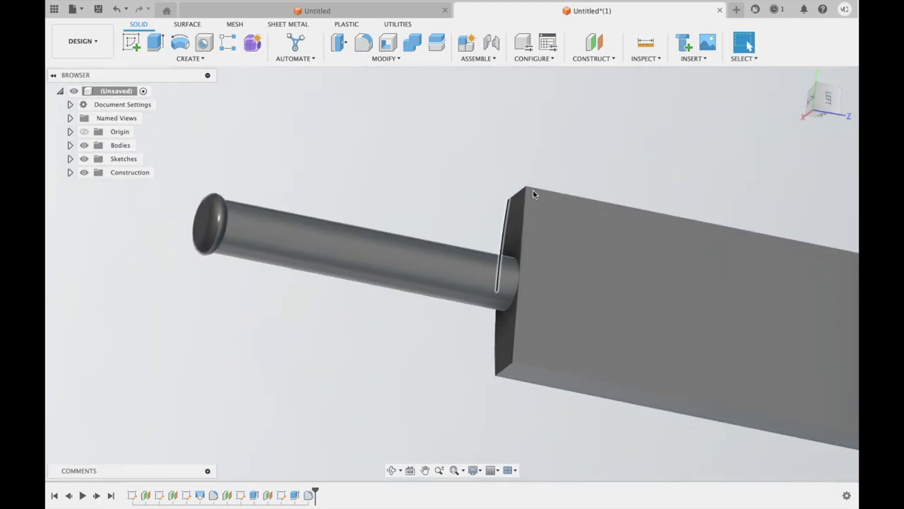
- Fillet the blade's upper and lower shoulder edges at 0.30 in
{"action": "left_click", "coordinate": [363, 42]}
{"action": "left_click", "coordinate": [520, 197]}
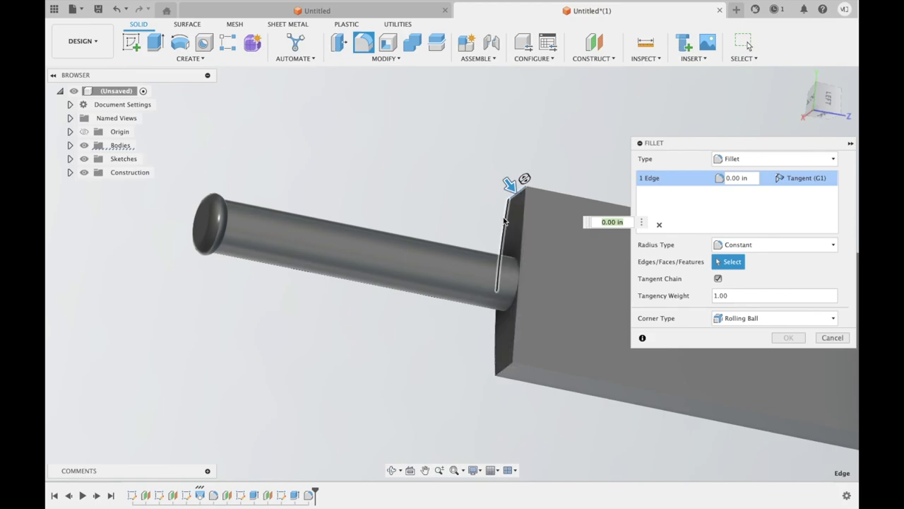
{"action": "left_click", "coordinate": [499, 371]}
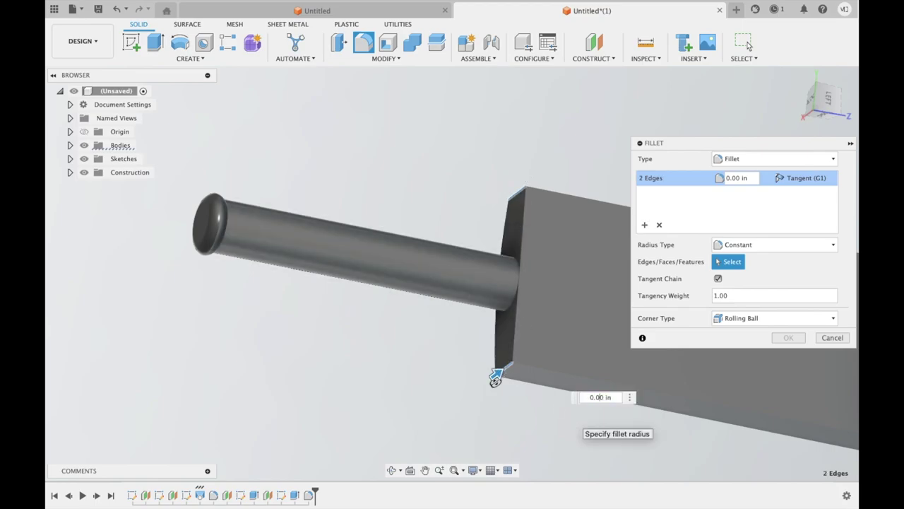
{"action": "type", "text": "1"}
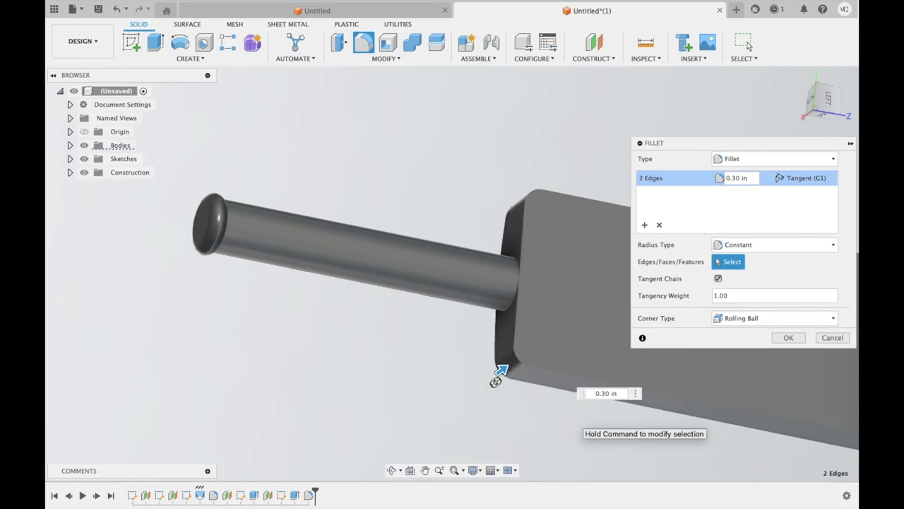
{"action": "left_click", "coordinate": [790, 338]}
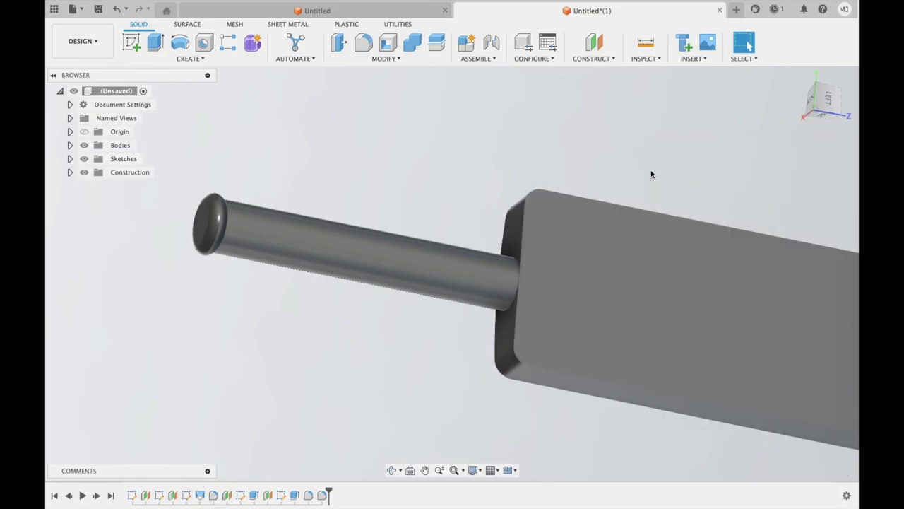
- Begin a fillet on the handle's side face, then cancel it
{"action": "left_click", "coordinate": [363, 42]}
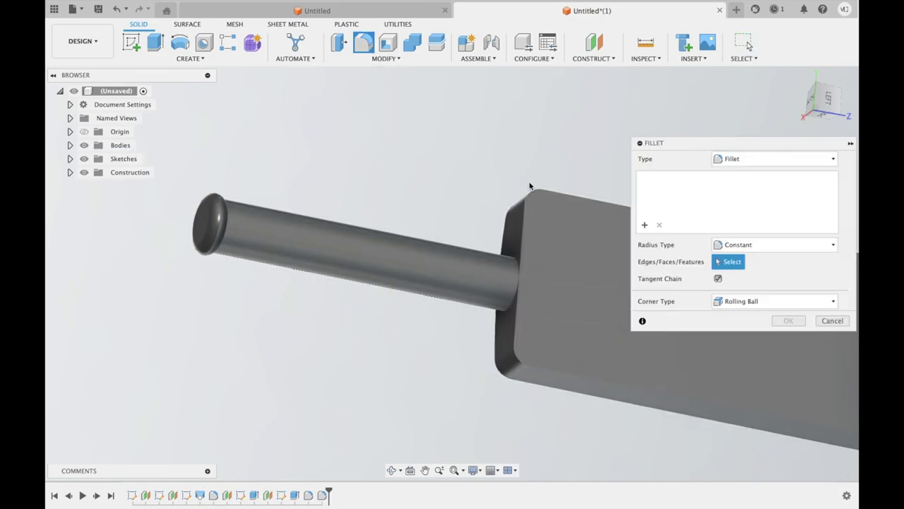
{"action": "scroll", "coordinate": [508, 170], "scroll_direction": "down", "scroll_amount": 2}
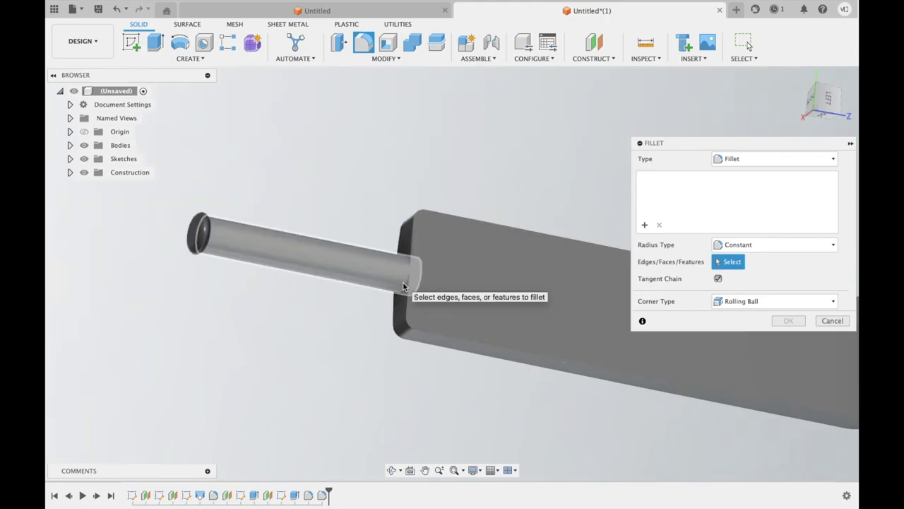
{"action": "left_click", "coordinate": [401, 283]}
{"action": "left_click", "coordinate": [832, 338]}
- Combine the handle and blade bodies into one solid with Join
{"action": "left_click_drag", "start_coordinate": [255, 178], "coordinate": [745, 399]}
{"action": "left_click", "coordinate": [412, 44]}
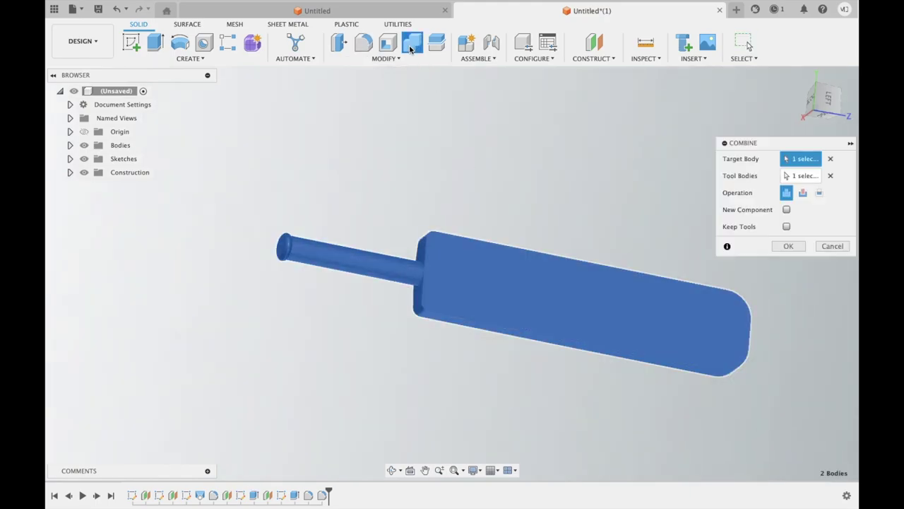
{"action": "left_click", "coordinate": [788, 246]}
{"action": "middle_click_drag", "start_coordinate": [654, 148], "coordinate": [537, 204], "text": "shift"}
{"action": "scroll", "coordinate": [452, 282], "scroll_direction": "up", "scroll_amount": 3}
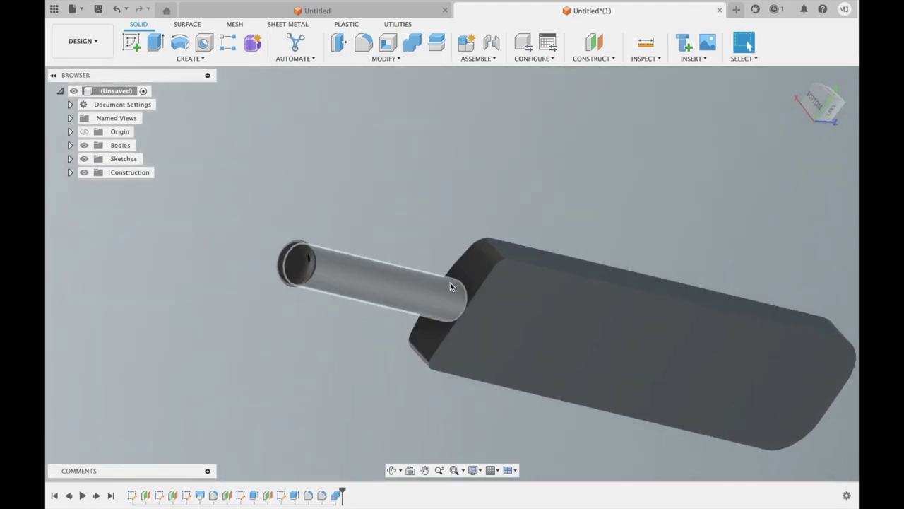
- Fillet the edge where the handle meets the blade with a 0.25 in radius
{"action": "scroll", "coordinate": [450, 286], "scroll_direction": "up", "scroll_amount": 3}
{"action": "middle_click_drag", "start_coordinate": [450, 286], "coordinate": [382, 65], "text": "shift"}
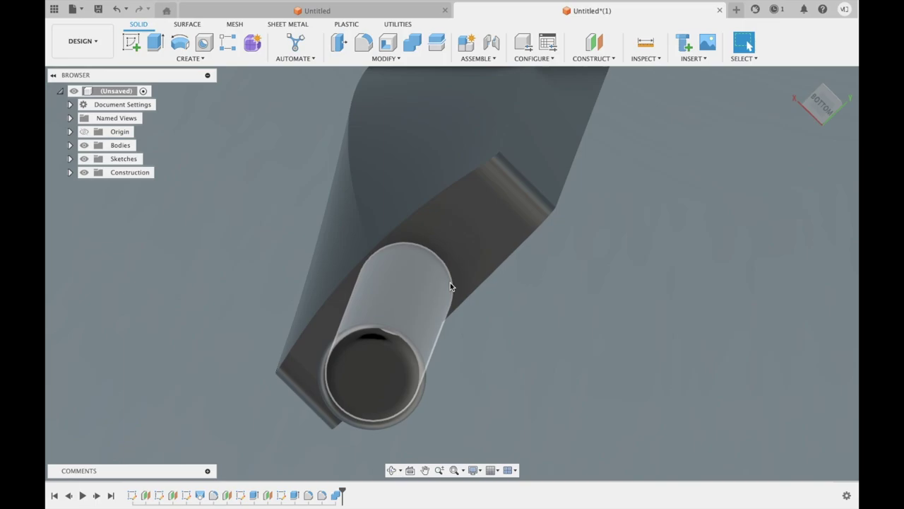
{"action": "left_click", "coordinate": [363, 43]}
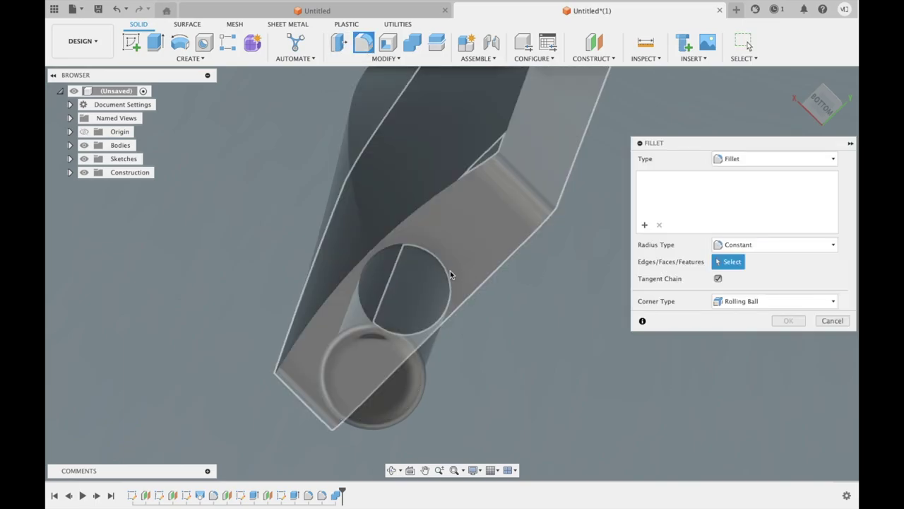
{"action": "left_click", "coordinate": [448, 275]}
{"action": "middle_click_drag", "start_coordinate": [454, 266], "coordinate": [456, 272], "text": "shift"}
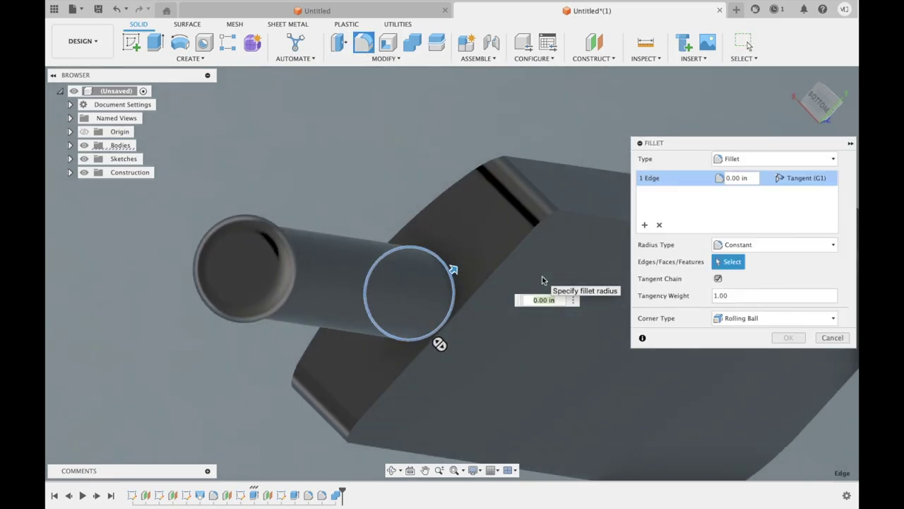
{"action": "left_click_drag", "start_coordinate": [455, 270], "coordinate": [458, 265]}
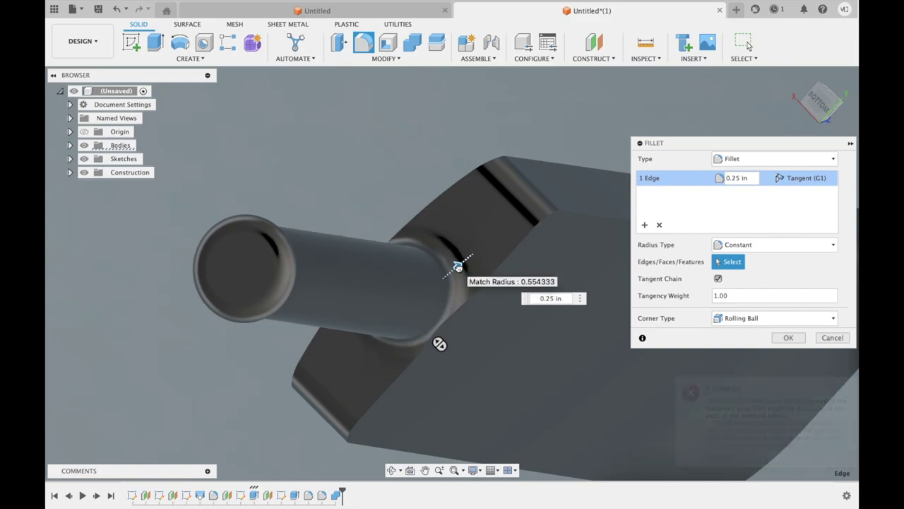
{"action": "left_click", "coordinate": [788, 338]}
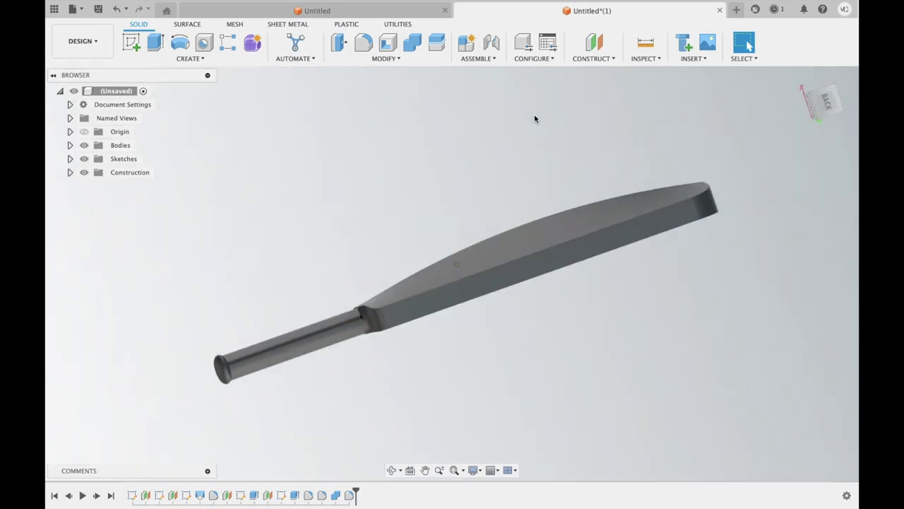
- Open the Wood appearances and try Mahogany and Oak swatches on the blade's front face
{"action": "left_click", "coordinate": [385, 58]}
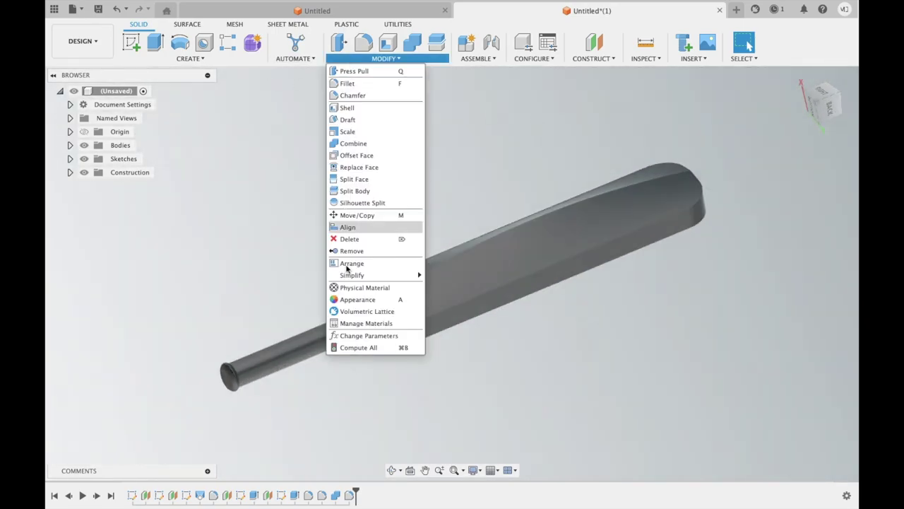
{"action": "left_click", "coordinate": [357, 299]}
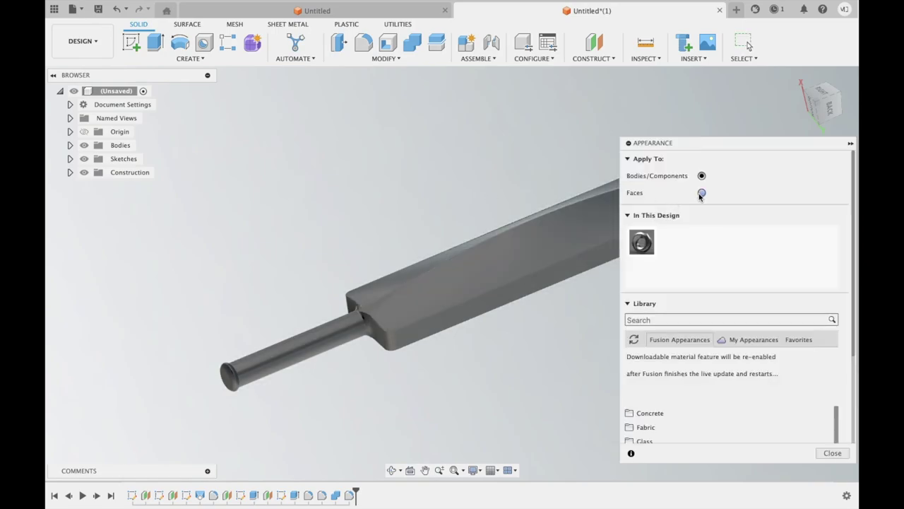
{"action": "middle_click_drag", "start_coordinate": [529, 230], "coordinate": [439, 185]}
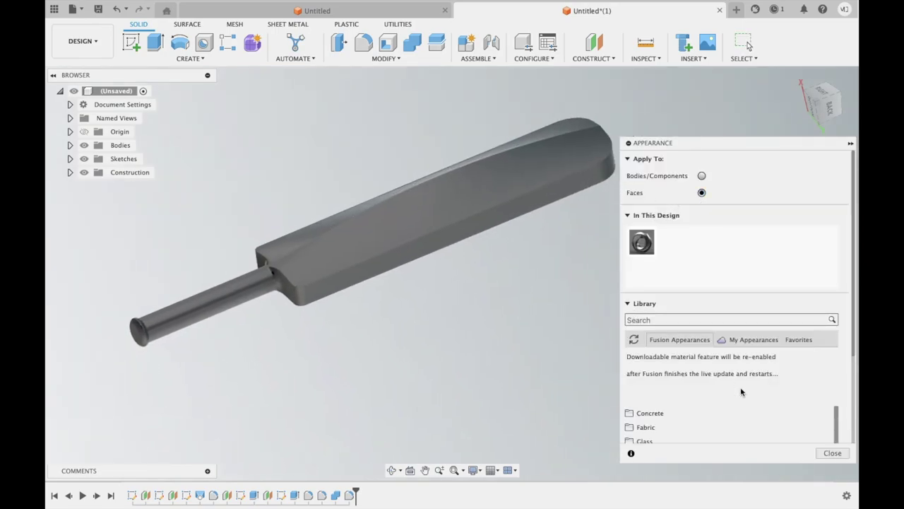
{"action": "scroll", "coordinate": [711, 399], "scroll_direction": "down", "scroll_amount": 5}
{"action": "left_click", "coordinate": [663, 417]}
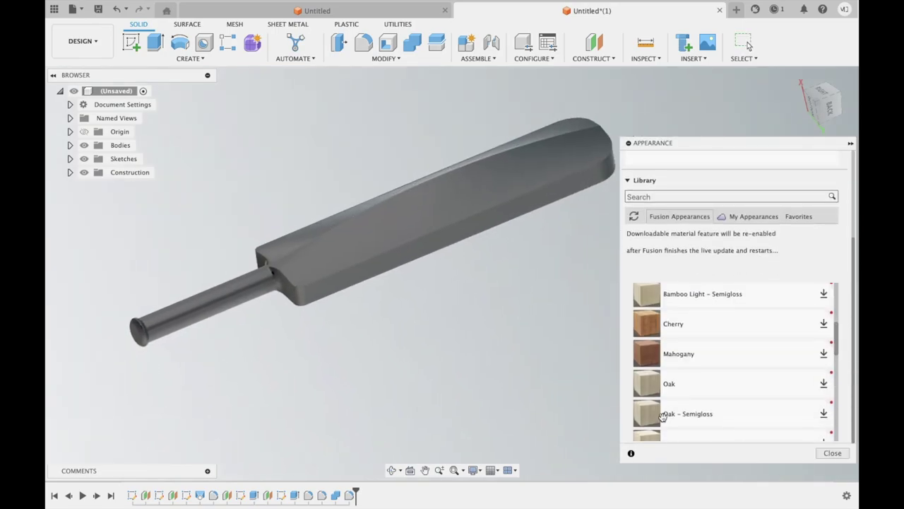
{"action": "left_click_drag", "start_coordinate": [612, 322], "coordinate": [484, 208]}
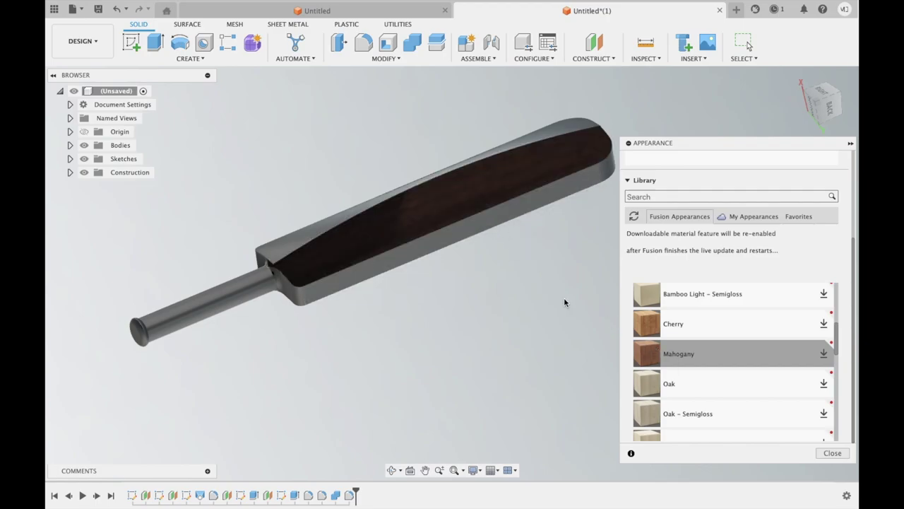
{"action": "left_click_drag", "start_coordinate": [648, 387], "coordinate": [493, 236]}
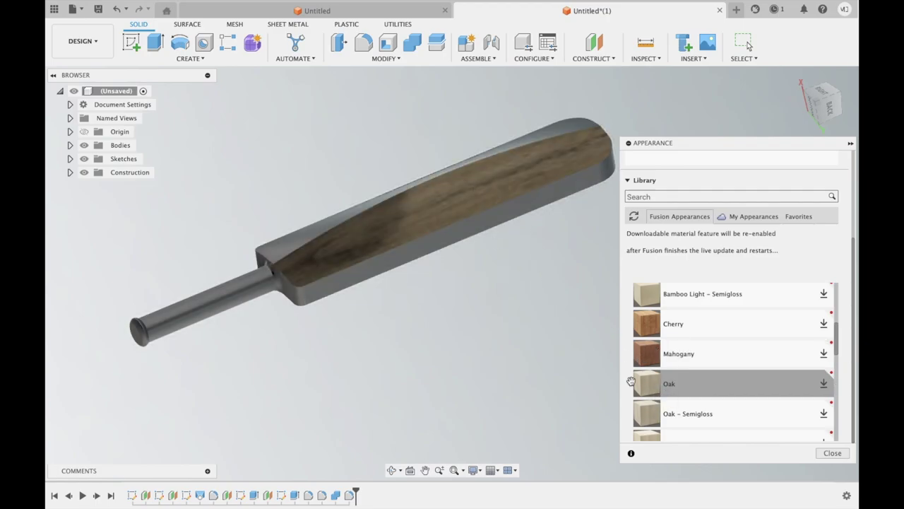
{"action": "left_click_drag", "start_coordinate": [647, 414], "coordinate": [458, 201]}
- Try other wood finishes on the blade, including Pine – Glossy and Oak – Semigloss
{"action": "scroll", "coordinate": [658, 421], "scroll_direction": "down", "scroll_amount": 2}
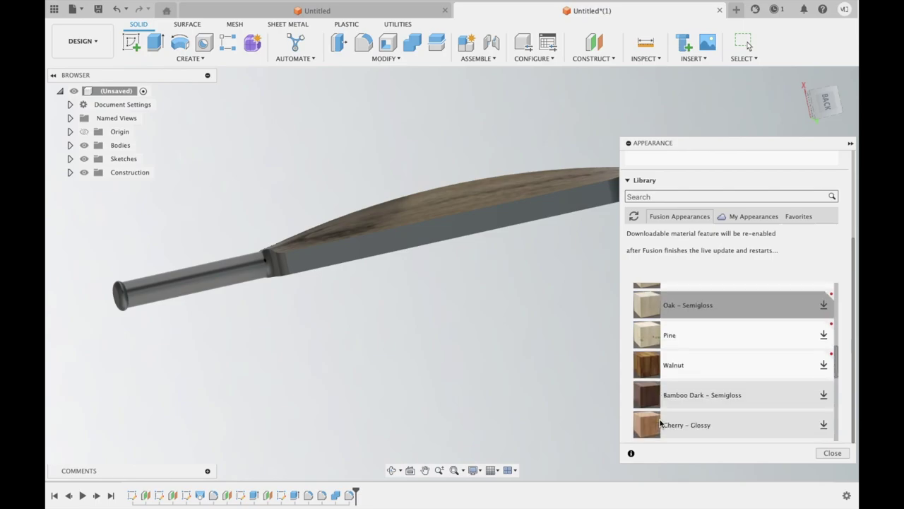
{"action": "scroll", "coordinate": [656, 406], "scroll_direction": "down", "scroll_amount": 2}
{"action": "scroll", "coordinate": [656, 406], "scroll_direction": "down", "scroll_amount": 3}
{"action": "scroll", "coordinate": [646, 360], "scroll_direction": "down", "scroll_amount": 1}
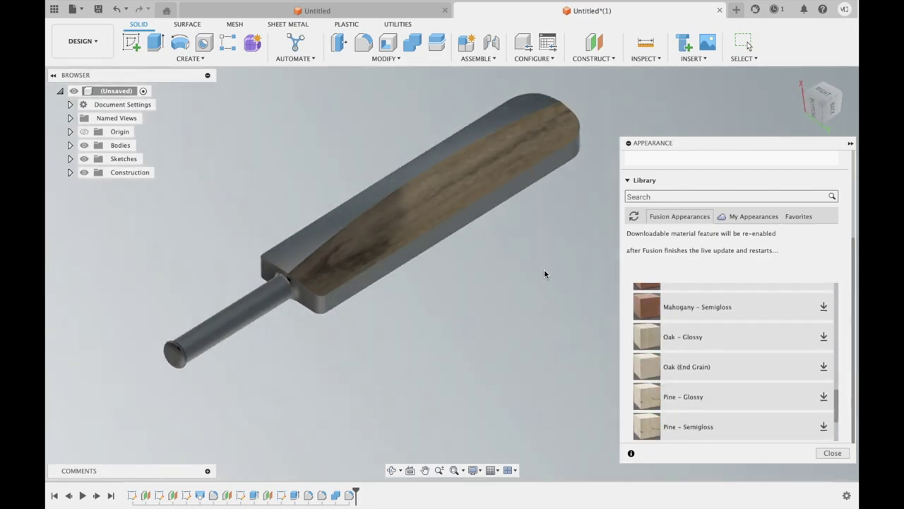
{"action": "left_click_drag", "start_coordinate": [418, 184], "coordinate": [420, 185]}
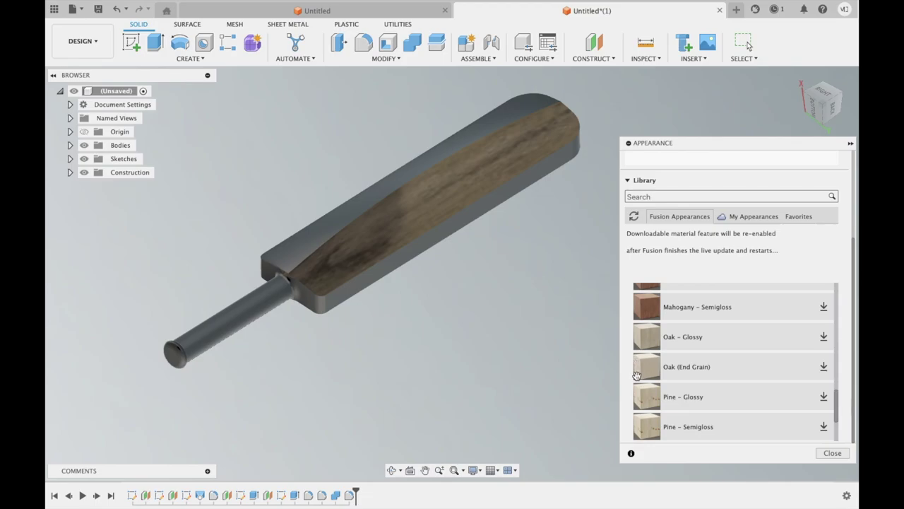
{"action": "left_click", "coordinate": [824, 397]}
{"action": "scroll", "coordinate": [724, 329], "scroll_direction": "up", "scroll_amount": 3}
{"action": "scroll", "coordinate": [723, 325], "scroll_direction": "up", "scroll_amount": 3}
{"action": "left_click_drag", "start_coordinate": [695, 388], "coordinate": [417, 167]}
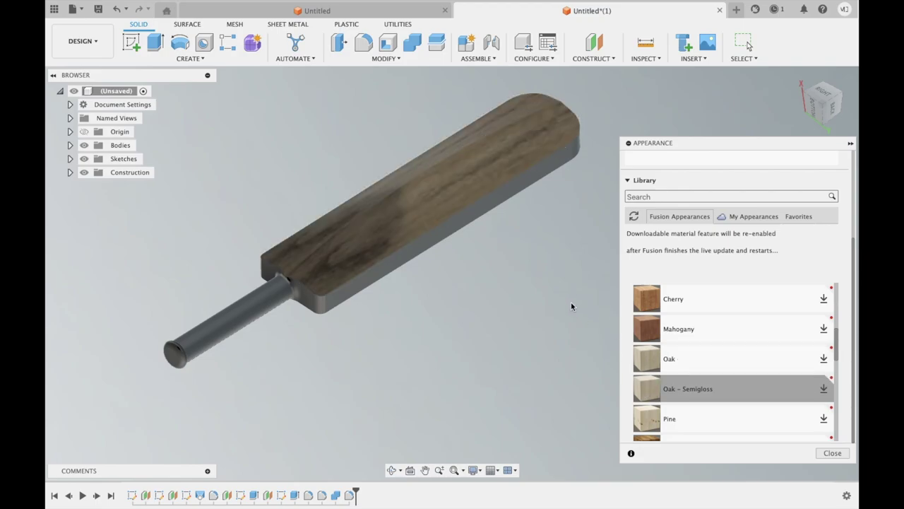
{"action": "middle_click_drag", "start_coordinate": [570, 301], "coordinate": [570, 301], "text": "shift"}
{"action": "scroll", "coordinate": [727, 346], "scroll_direction": "up", "scroll_amount": 3}
{"action": "scroll", "coordinate": [727, 347], "scroll_direction": "down", "scroll_amount": 2}
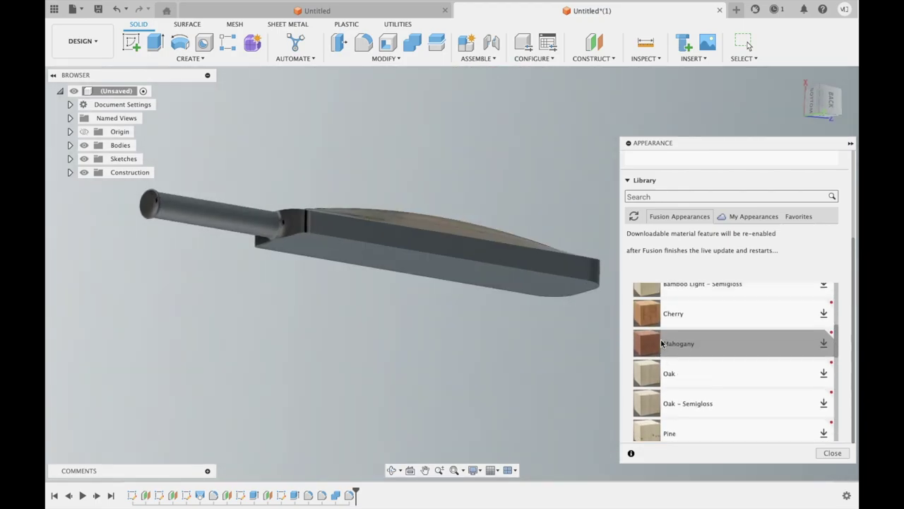
{"action": "scroll", "coordinate": [727, 332], "scroll_direction": "up", "scroll_amount": 1}
- Apply Bamboo Light – Semigloss to the blade's underside and back faces
{"action": "left_click_drag", "start_coordinate": [699, 319], "coordinate": [551, 244]}
{"action": "mouse_move", "coordinate": [522, 182]}
{"action": "middle_mouse_down", "text": "shift"}
{"action": "mouse_move", "coordinate": [485, 218]}
{"action": "mouse_move", "coordinate": [501, 152]}
{"action": "middle_mouse_up", "text": "shift"}
{"action": "left_click_drag", "start_coordinate": [646, 319], "coordinate": [356, 204]}
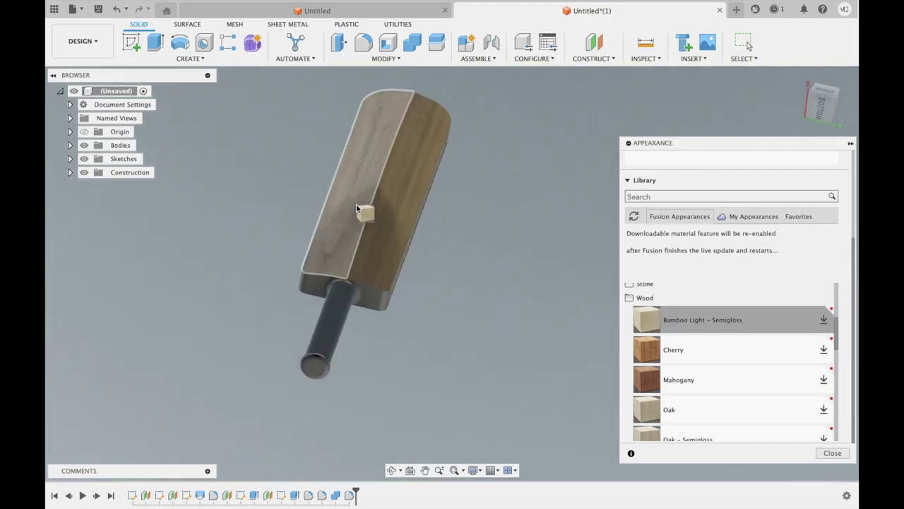
{"action": "middle_click_drag", "start_coordinate": [476, 195], "coordinate": [476, 199], "text": "shift"}
{"action": "left_click_drag", "start_coordinate": [641, 306], "coordinate": [392, 305]}
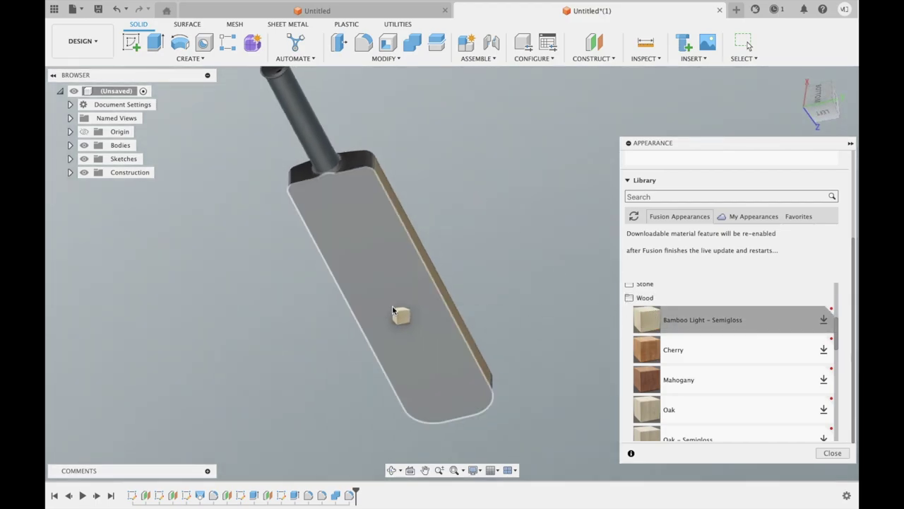
- Apply Bamboo Light – Semigloss to the remaining blade faces from side and end views
{"action": "middle_click_drag", "start_coordinate": [485, 215], "coordinate": [485, 217], "text": "shift"}
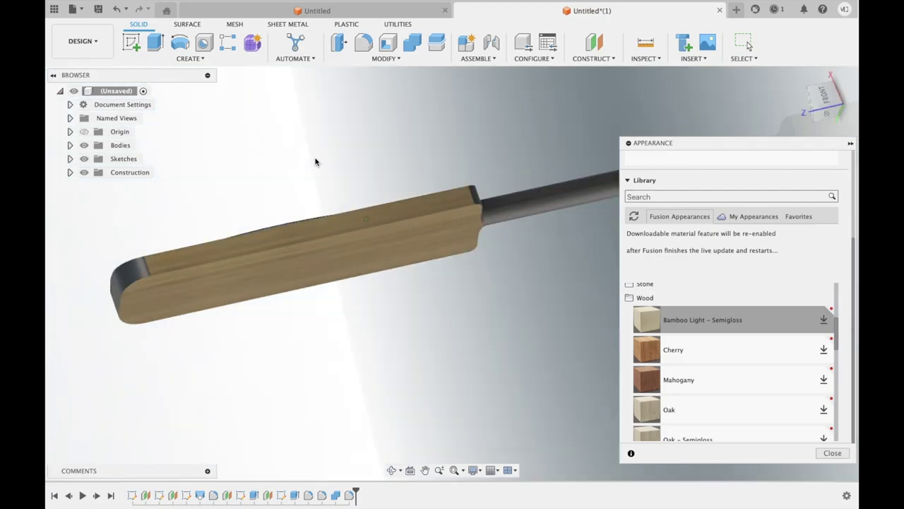
{"action": "middle_click_drag", "start_coordinate": [315, 157], "coordinate": [315, 159], "text": "shift"}
{"action": "left_click_drag", "start_coordinate": [668, 327], "coordinate": [355, 375]}
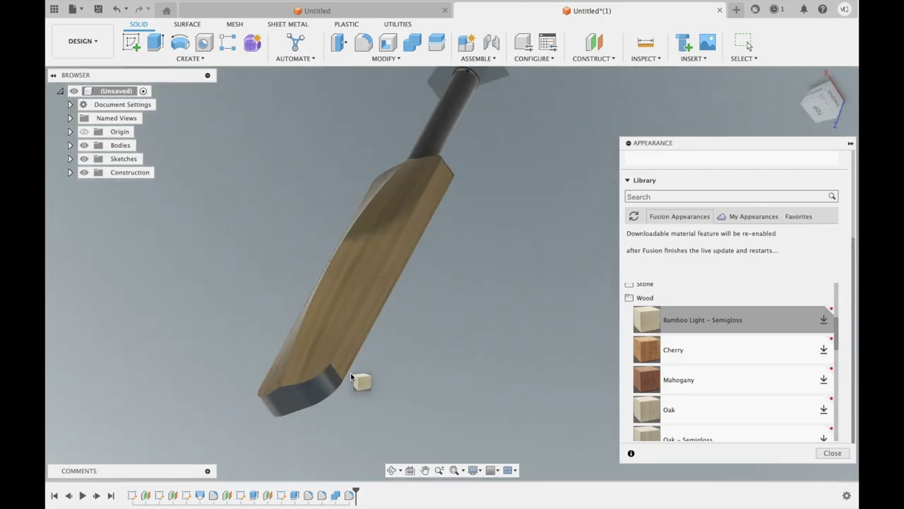
{"action": "middle_click_drag", "start_coordinate": [448, 314], "coordinate": [491, 311], "text": "shift"}
{"action": "left_click_drag", "start_coordinate": [486, 266], "coordinate": [340, 252]}
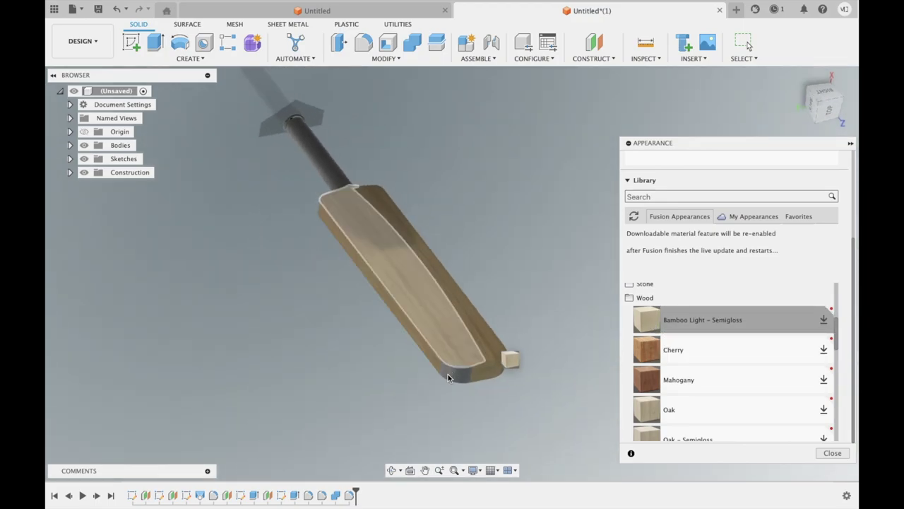
{"action": "left_click_drag", "start_coordinate": [666, 319], "coordinate": [459, 374]}
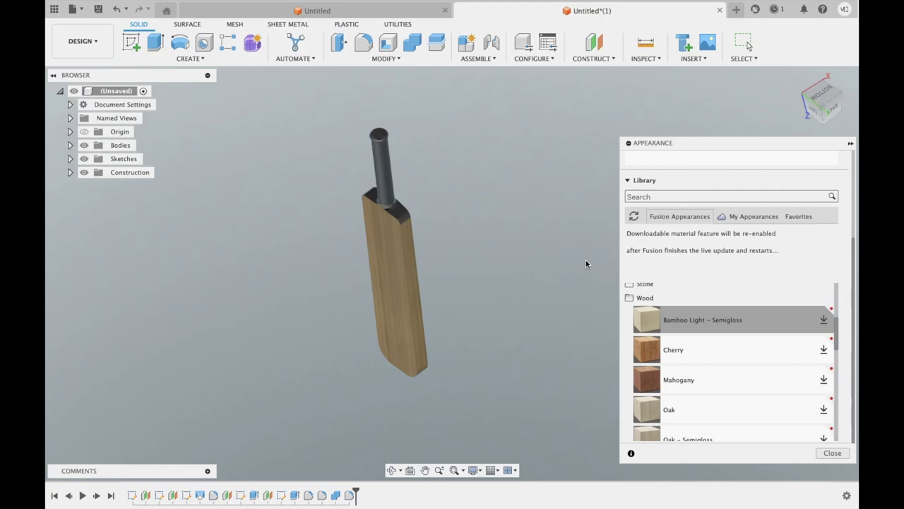
- Try a dark wood swatch on the bat
{"action": "scroll", "coordinate": [692, 353], "scroll_direction": "up", "scroll_amount": 5}
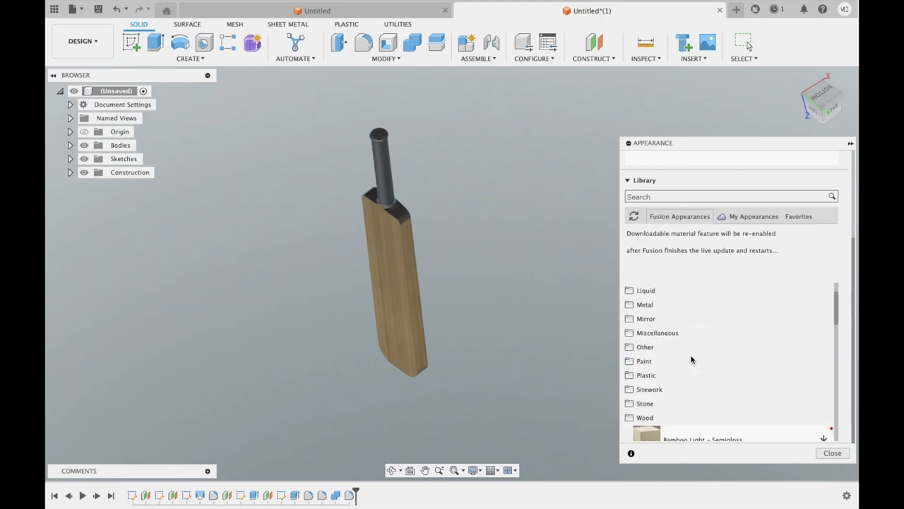
{"action": "scroll", "coordinate": [660, 325], "scroll_direction": "down", "scroll_amount": 5}
{"action": "scroll", "coordinate": [657, 346], "scroll_direction": "down", "scroll_amount": 3}
{"action": "scroll", "coordinate": [653, 368], "scroll_direction": "up", "scroll_amount": 2}
{"action": "scroll", "coordinate": [648, 386], "scroll_direction": "up", "scroll_amount": 2}
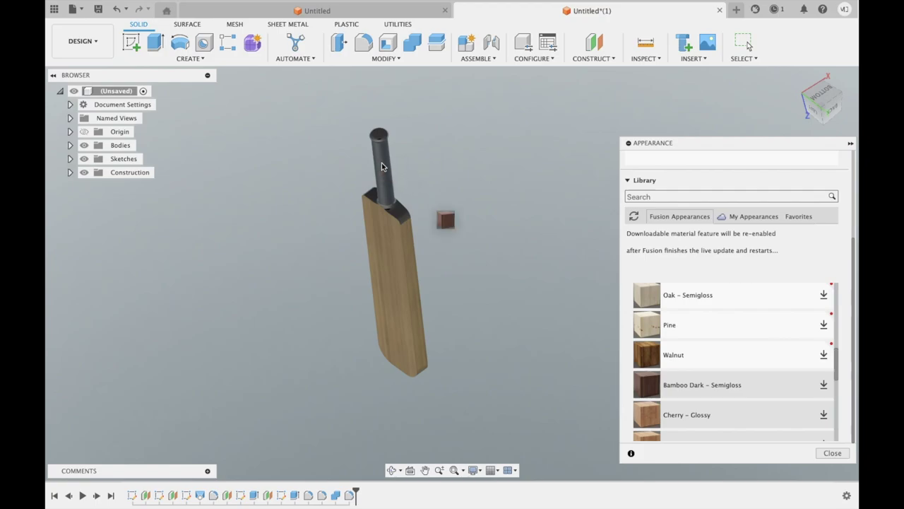
{"action": "left_click_drag", "start_coordinate": [649, 386], "coordinate": [385, 167]}
{"action": "scroll", "coordinate": [720, 393], "scroll_direction": "down", "scroll_amount": 3}
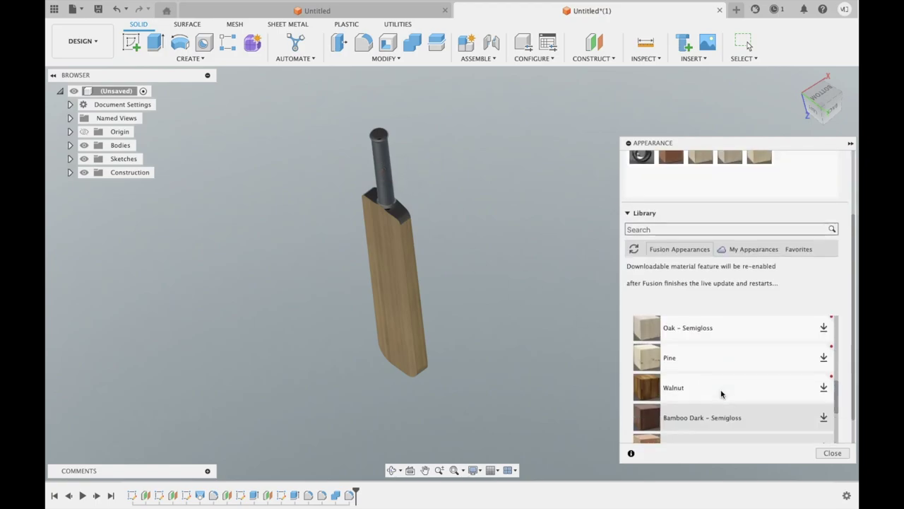
{"action": "scroll", "coordinate": [720, 394], "scroll_direction": "down", "scroll_amount": 2}
{"action": "left_click_drag", "start_coordinate": [646, 323], "coordinate": [656, 331]}
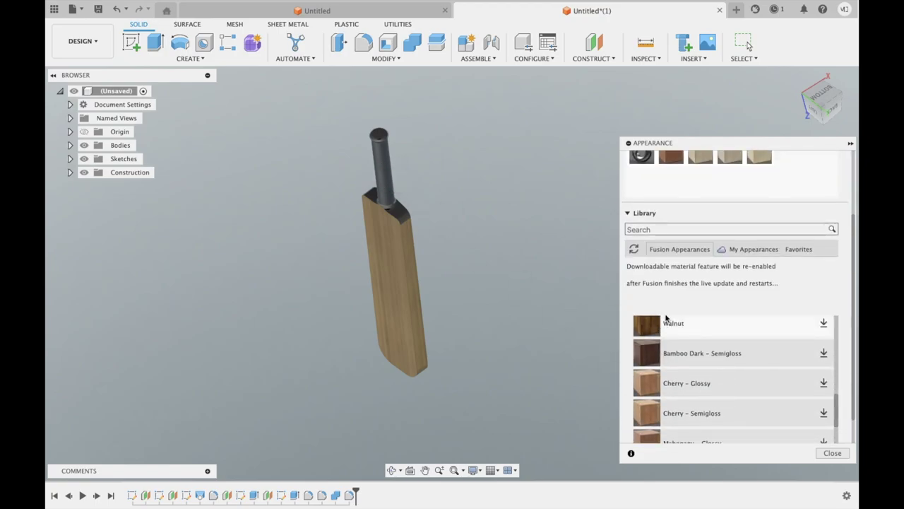
{"action": "scroll", "coordinate": [657, 326], "scroll_direction": "up", "scroll_amount": 3}
{"action": "left_click_drag", "start_coordinate": [641, 242], "coordinate": [647, 240]}
- Set the appearance to apply to faces only and collapse the In This Design list
{"action": "left_click", "coordinate": [702, 193]}
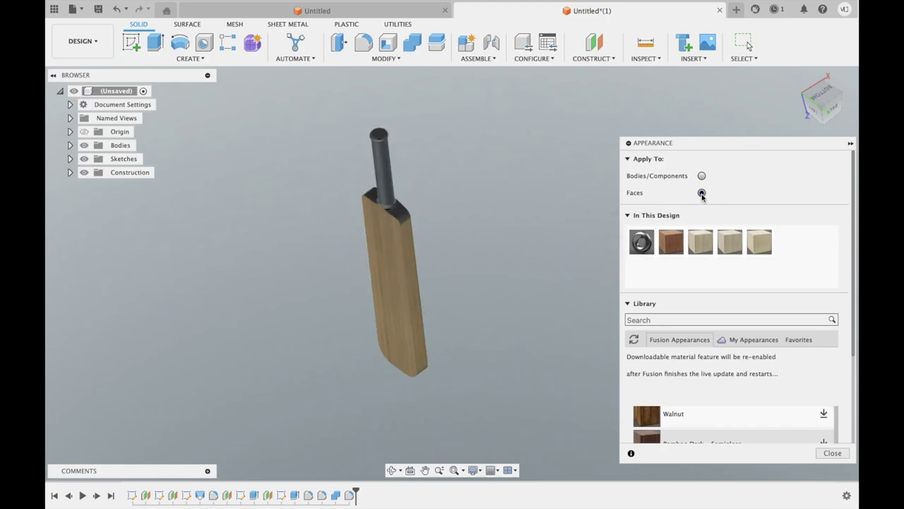
{"action": "left_click", "coordinate": [627, 215]}
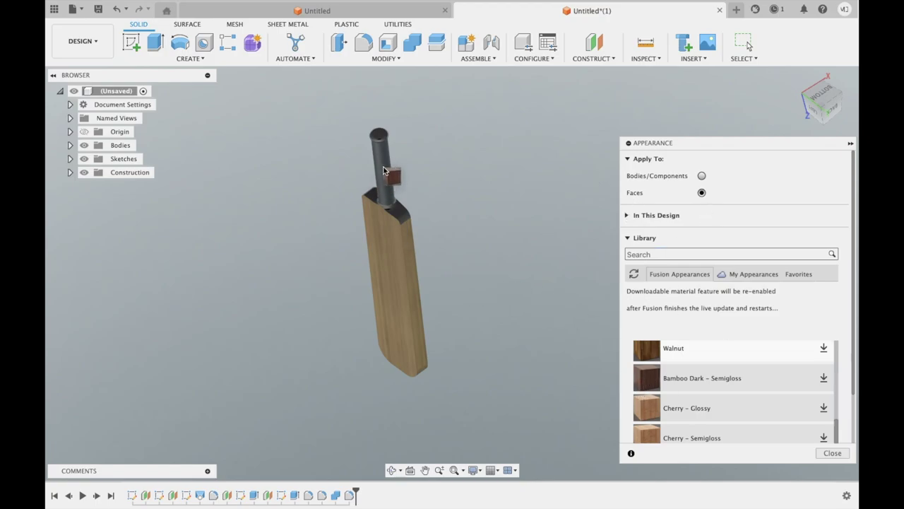
{"action": "left_click_drag", "start_coordinate": [518, 287], "coordinate": [387, 173]}
{"action": "scroll", "coordinate": [682, 399], "scroll_direction": "down", "scroll_amount": 5}
{"action": "scroll", "coordinate": [682, 400], "scroll_direction": "down", "scroll_amount": 1}
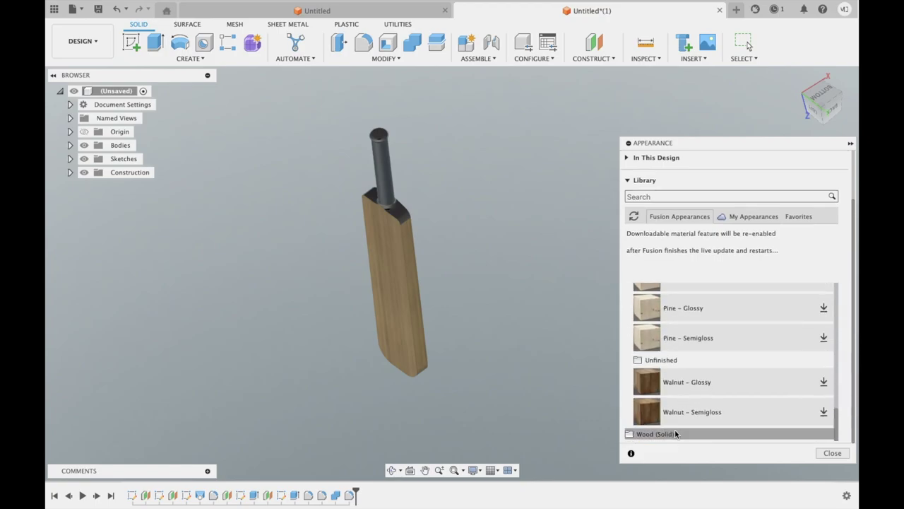
{"action": "scroll", "coordinate": [688, 396], "scroll_direction": "up", "scroll_amount": 3}
{"action": "scroll", "coordinate": [689, 399], "scroll_direction": "up", "scroll_amount": 5}
{"action": "scroll", "coordinate": [678, 395], "scroll_direction": "up", "scroll_amount": 2}
- Expand Paint > Metal Flake and try black metal flake paint on the handle face
{"action": "left_click", "coordinate": [666, 390]}
{"action": "scroll", "coordinate": [665, 391], "scroll_direction": "down", "scroll_amount": 4}
{"action": "left_click", "coordinate": [669, 349]}
{"action": "left_click_drag", "start_coordinate": [655, 372], "coordinate": [571, 322]}
{"action": "scroll", "coordinate": [678, 396], "scroll_direction": "down", "scroll_amount": 2}
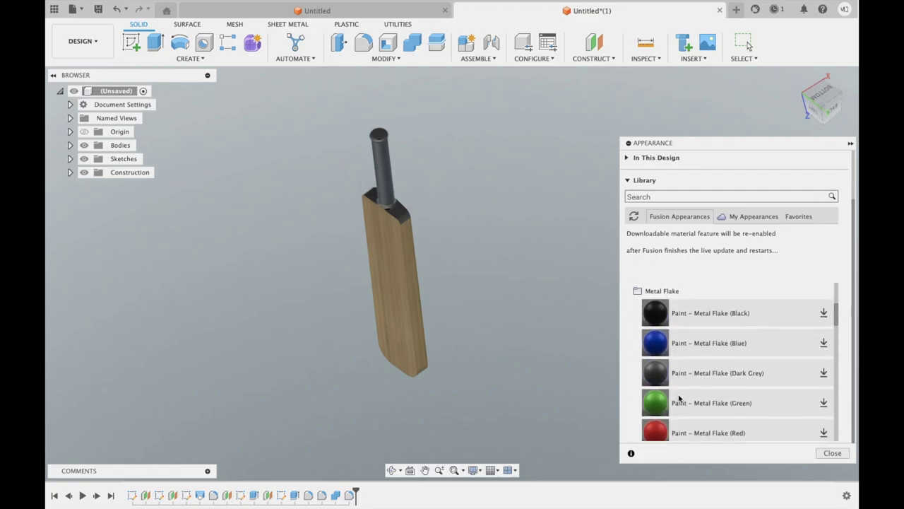
{"action": "left_click", "coordinate": [378, 175]}
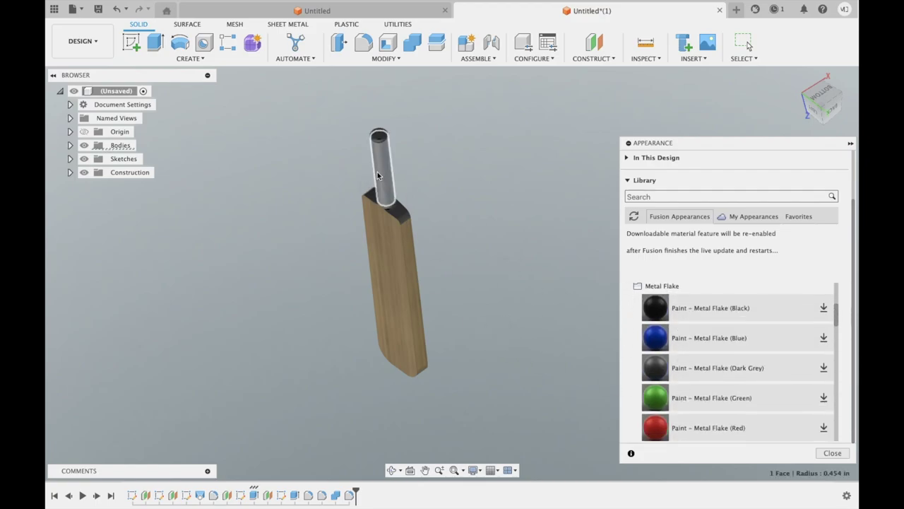
- Select just the handle face and reopen the Appearance settings
{"action": "left_click", "coordinate": [378, 175]}
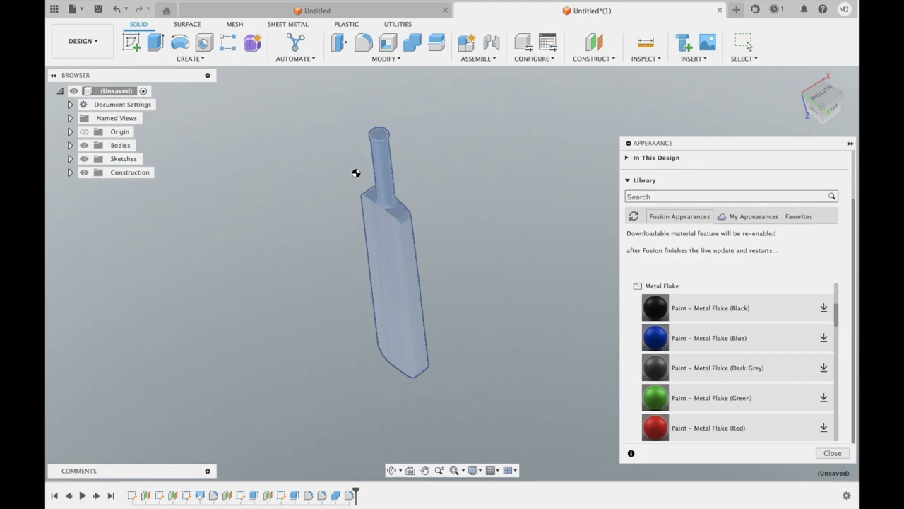
{"action": "key", "text": "Escape"}
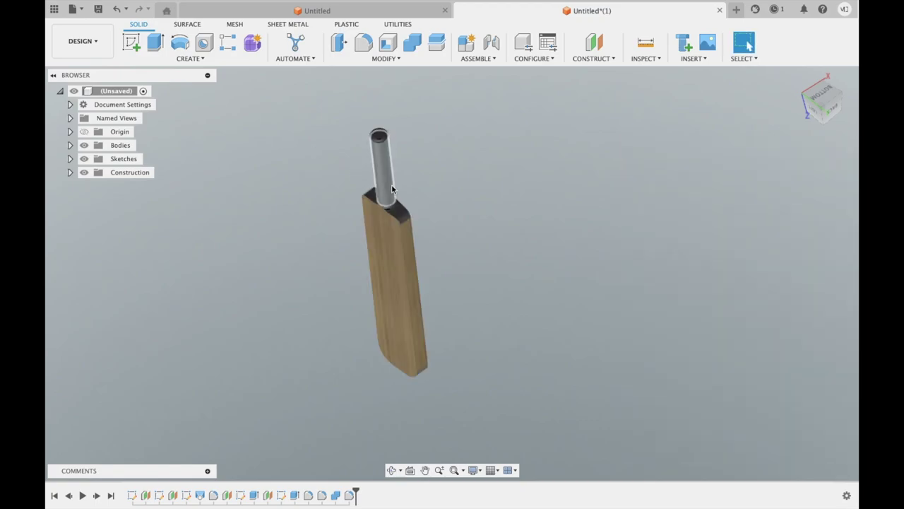
{"action": "left_click", "coordinate": [392, 186]}
{"action": "left_click", "coordinate": [392, 187]}
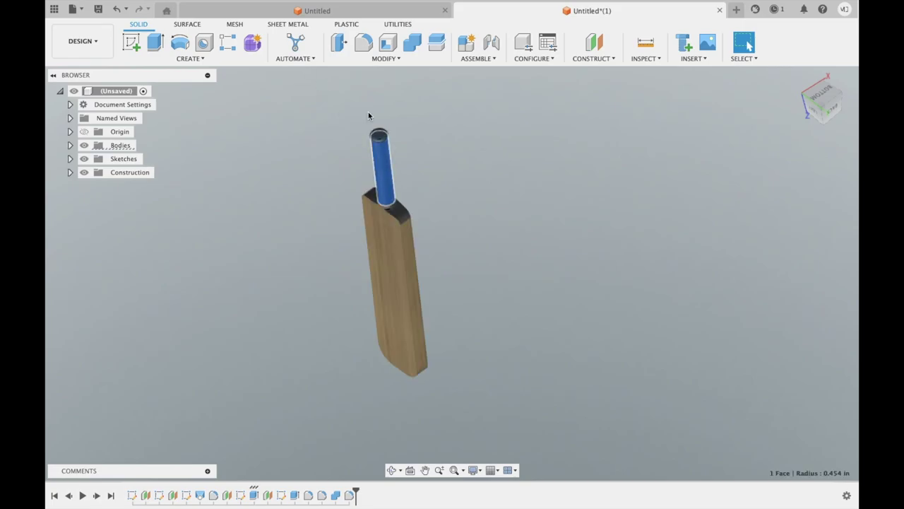
{"action": "left_click", "coordinate": [385, 58]}
{"action": "left_click", "coordinate": [367, 300]}
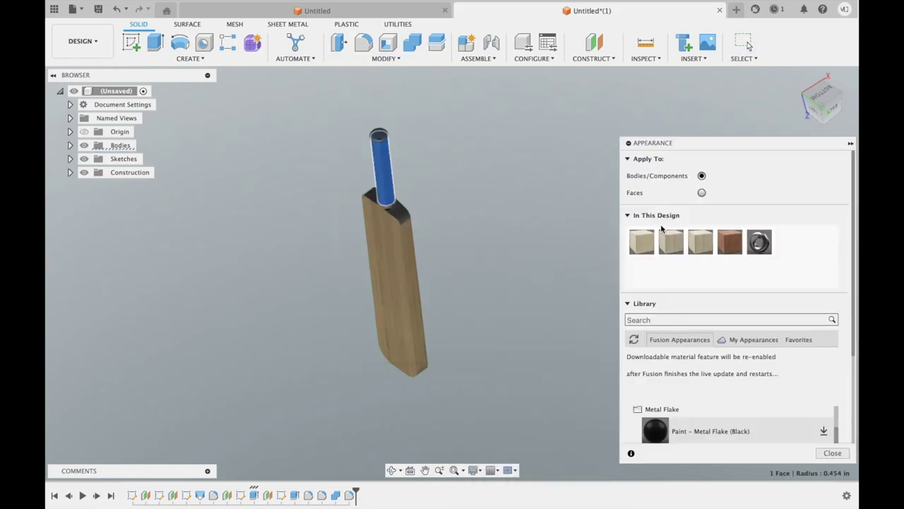
- Drag the dark Walnut wood swatch from the library onto the handle
{"action": "scroll", "coordinate": [739, 374], "scroll_direction": "down", "scroll_amount": 2}
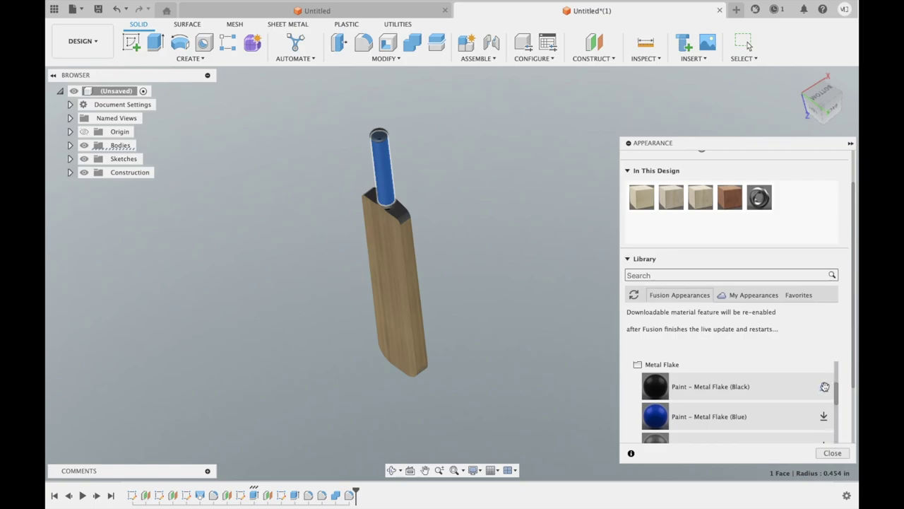
{"action": "scroll", "coordinate": [739, 375], "scroll_direction": "down", "scroll_amount": 3}
{"action": "scroll", "coordinate": [738, 374], "scroll_direction": "down", "scroll_amount": 1}
{"action": "left_click", "coordinate": [722, 387]}
{"action": "scroll", "coordinate": [710, 411], "scroll_direction": "down", "scroll_amount": 3}
{"action": "scroll", "coordinate": [710, 411], "scroll_direction": "down", "scroll_amount": 3}
{"action": "scroll", "coordinate": [680, 393], "scroll_direction": "up", "scroll_amount": 1}
{"action": "scroll", "coordinate": [680, 392], "scroll_direction": "up", "scroll_amount": 2}
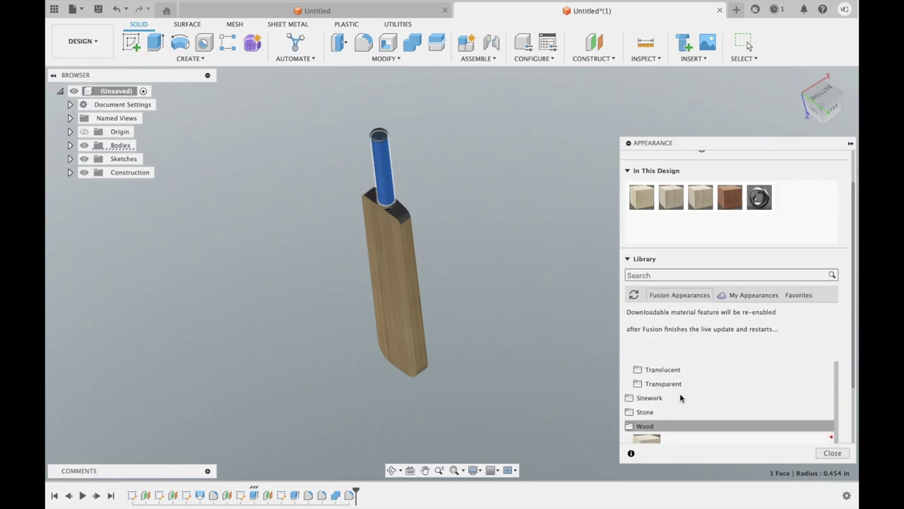
{"action": "scroll", "coordinate": [705, 391], "scroll_direction": "down", "scroll_amount": 3}
{"action": "scroll", "coordinate": [705, 392], "scroll_direction": "down", "scroll_amount": 3}
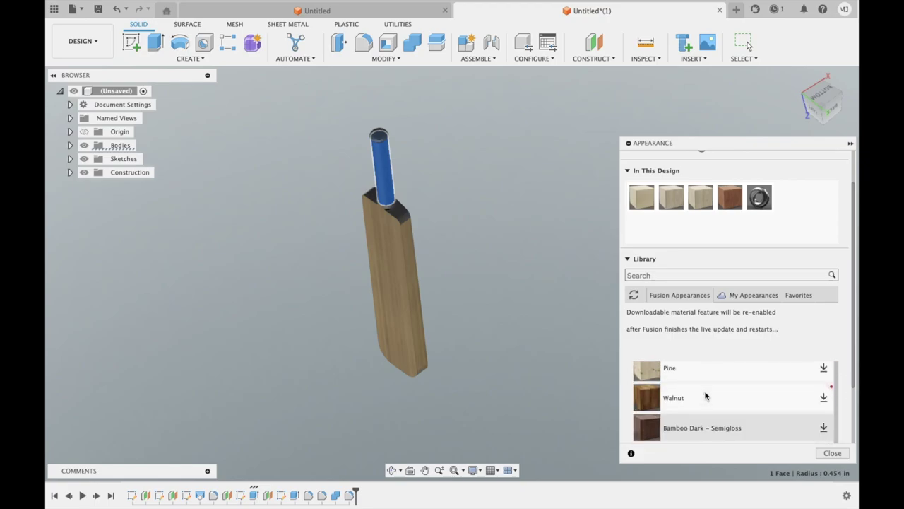
{"action": "scroll", "coordinate": [705, 395], "scroll_direction": "up", "scroll_amount": 2}
{"action": "scroll", "coordinate": [704, 395], "scroll_direction": "down", "scroll_amount": 2}
{"action": "scroll", "coordinate": [705, 394], "scroll_direction": "down", "scroll_amount": 2}
{"action": "mouse_move", "coordinate": [705, 385]}
{"action": "left_mouse_down"}
{"action": "mouse_move", "coordinate": [384, 157]}
{"action": "mouse_move", "coordinate": [686, 351]}
{"action": "mouse_move", "coordinate": [385, 166]}
{"action": "left_mouse_up"}
{"action": "scroll", "coordinate": [686, 351], "scroll_direction": "up", "scroll_amount": 2}
{"action": "scroll", "coordinate": [707, 375], "scroll_direction": "down", "scroll_amount": 2}
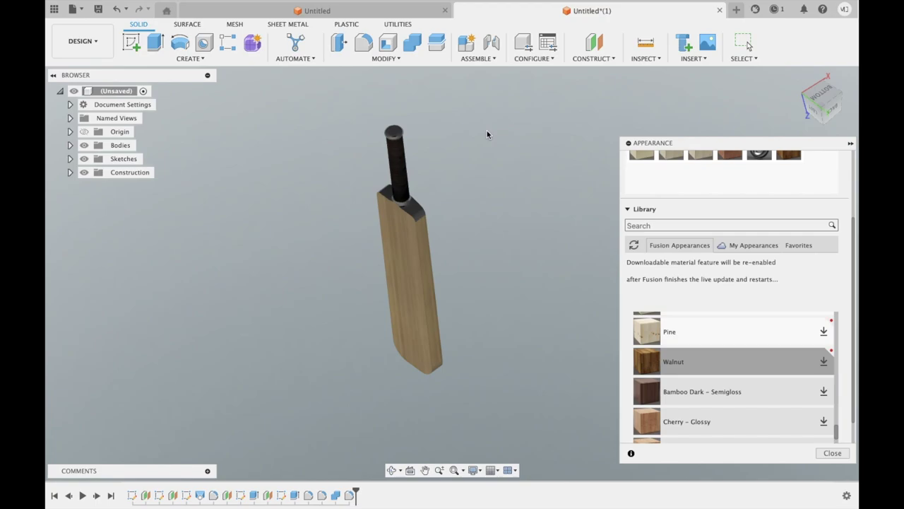
- Orbit the bat to a new angle and start a Fillet on its edges
{"action": "middle_click_drag", "start_coordinate": [440, 172], "coordinate": [446, 178], "text": "shift"}
{"action": "scroll", "coordinate": [682, 177], "scroll_direction": "up", "scroll_amount": 3}
{"action": "middle_click_drag", "start_coordinate": [562, 147], "coordinate": [365, 83], "text": "shift"}
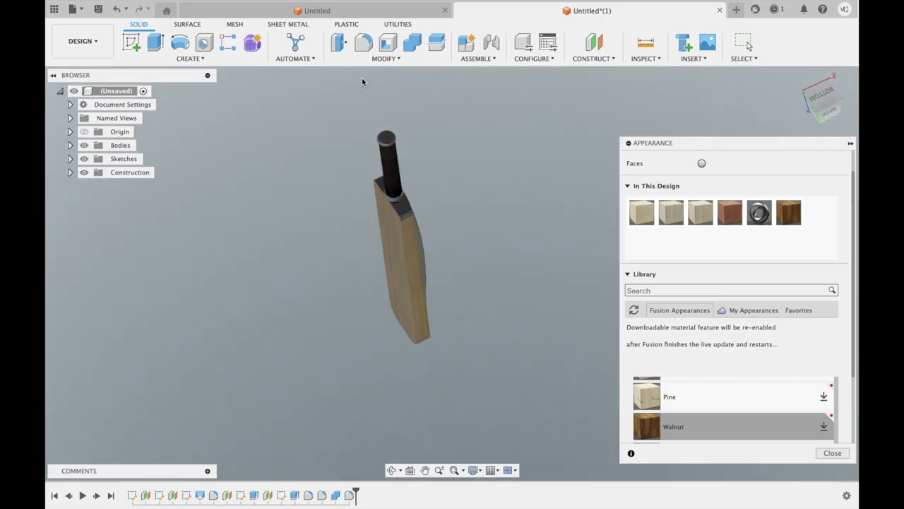
{"action": "left_click", "coordinate": [363, 43]}
{"action": "middle_click_drag", "start_coordinate": [409, 275], "coordinate": [485, 203], "text": "shift"}
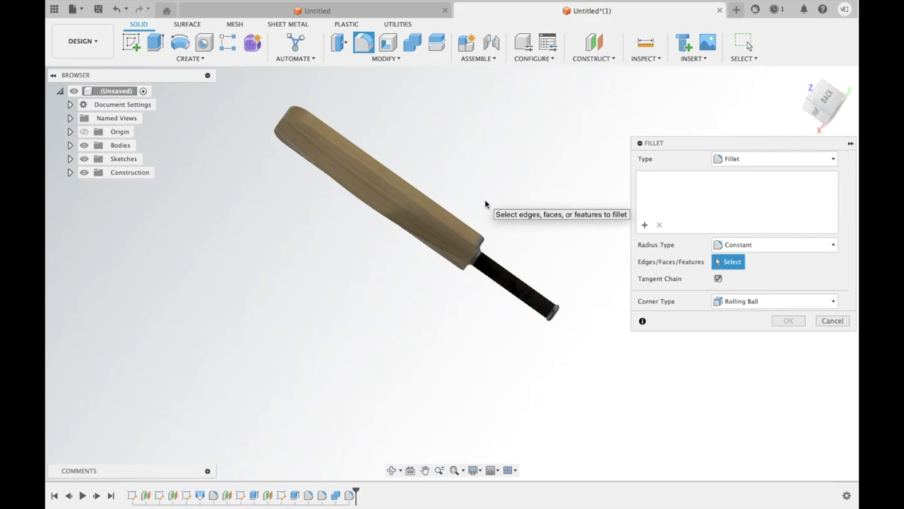
- Pick the blade's top face, then cancel the fillet
{"action": "middle_click_drag", "start_coordinate": [484, 204], "coordinate": [479, 189], "text": "shift"}
{"action": "left_click", "coordinate": [480, 190]}
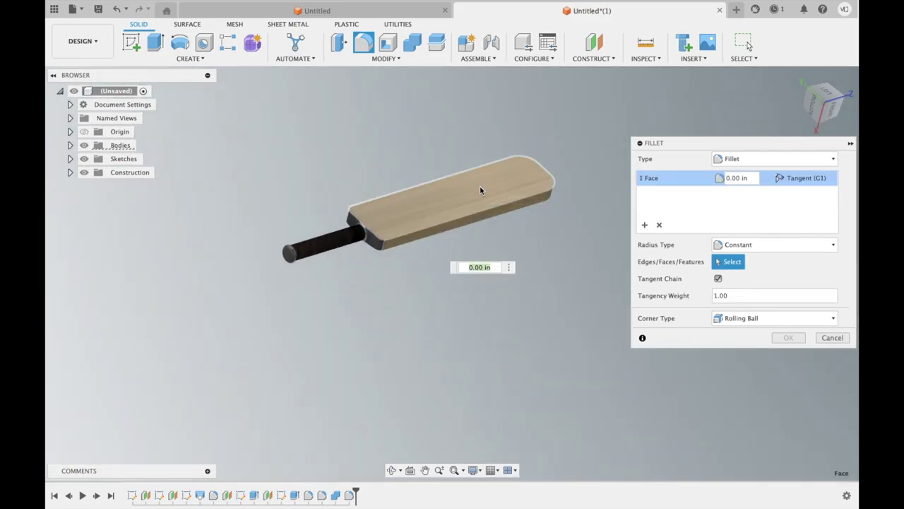
{"action": "left_click", "coordinate": [832, 337]}
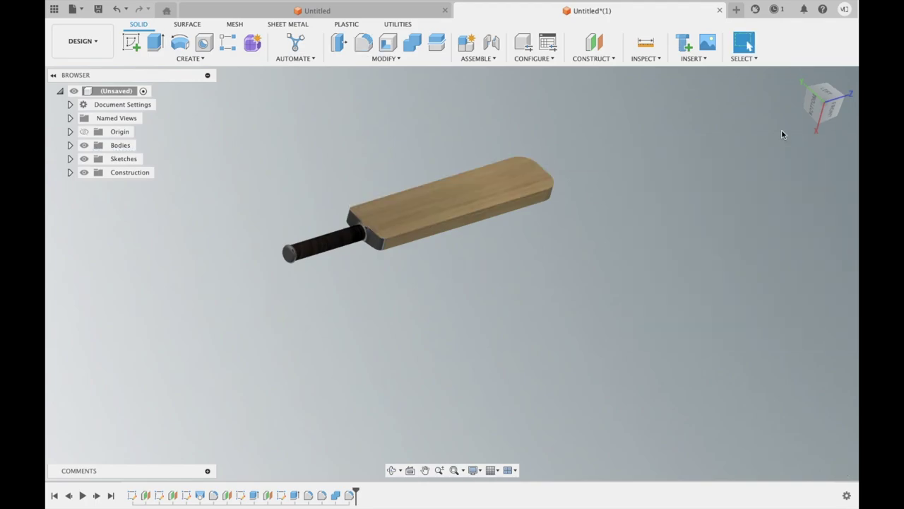
- Select the blade face, view it from the LEFT, reopen Appearance and list the workspaces
{"action": "middle_click_drag", "start_coordinate": [500, 169], "coordinate": [500, 186], "text": "shift"}
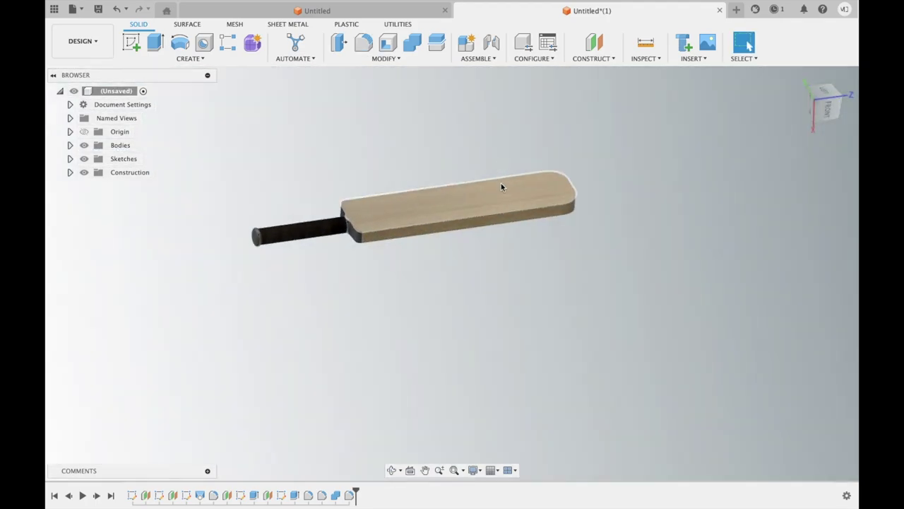
{"action": "left_click", "coordinate": [502, 186]}
{"action": "left_click", "coordinate": [826, 96]}
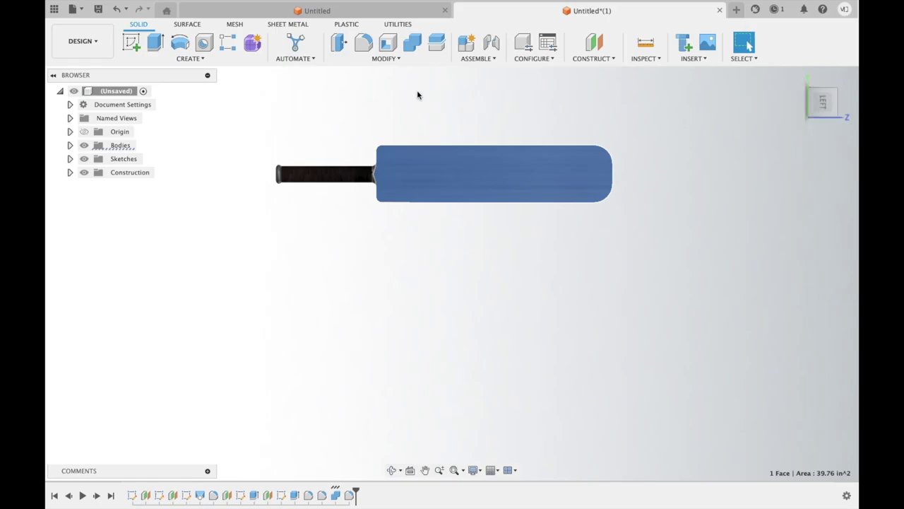
{"action": "left_click", "coordinate": [395, 59]}
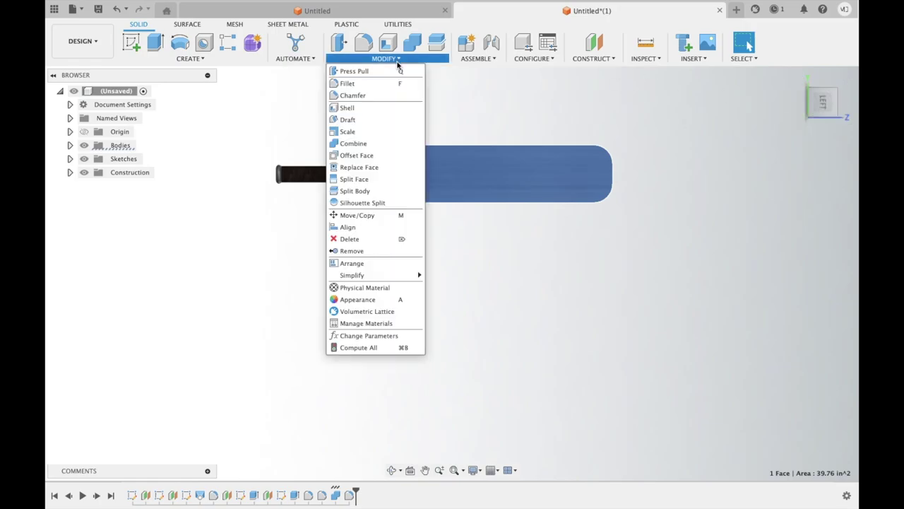
{"action": "left_click", "coordinate": [382, 306]}
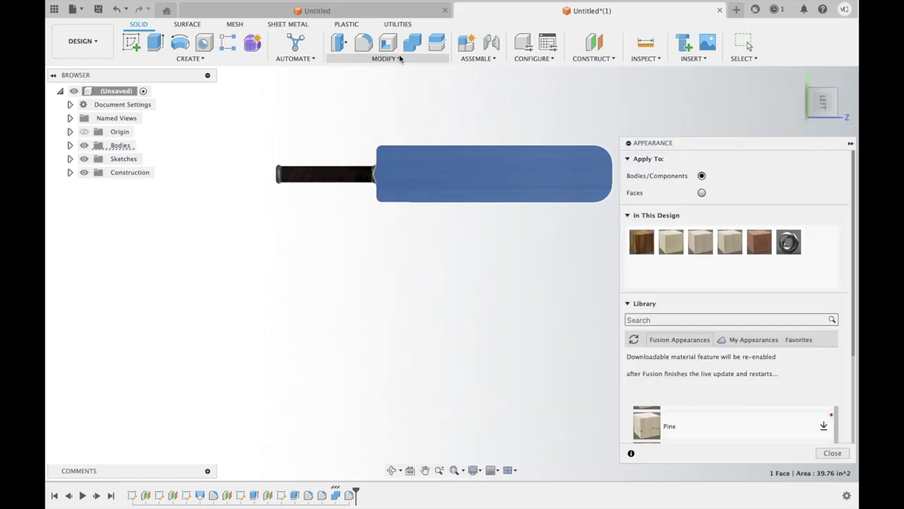
{"action": "left_click", "coordinate": [400, 58]}
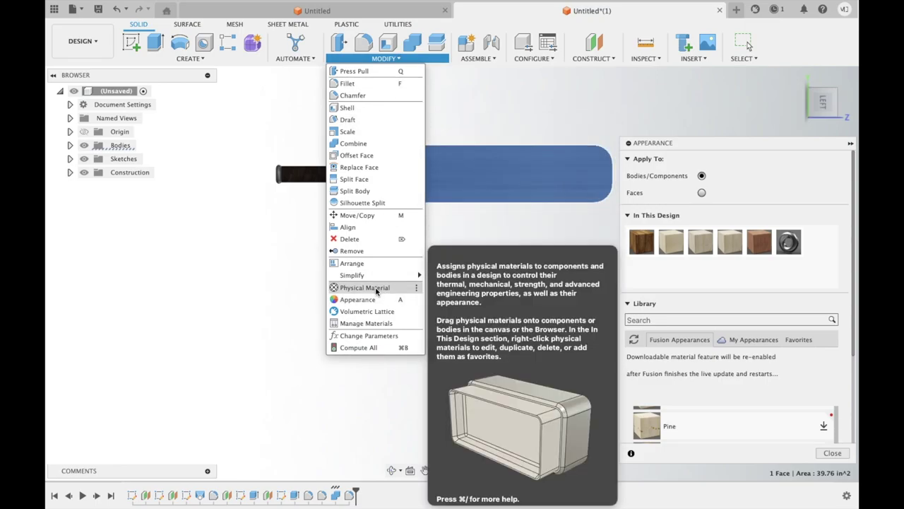
{"action": "left_click", "coordinate": [83, 41]}
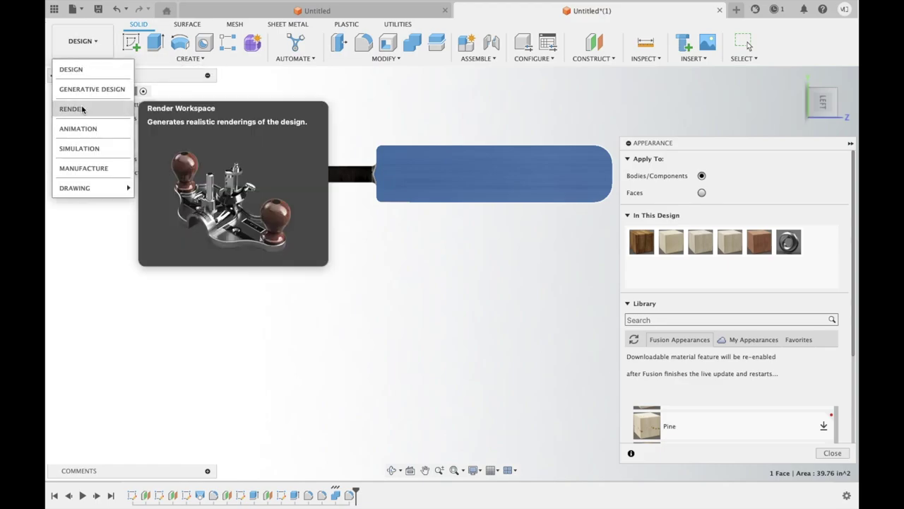
- Switch to the Render workspace and place the MRF logo decal on the blade face
{"action": "left_click", "coordinate": [78, 108]}
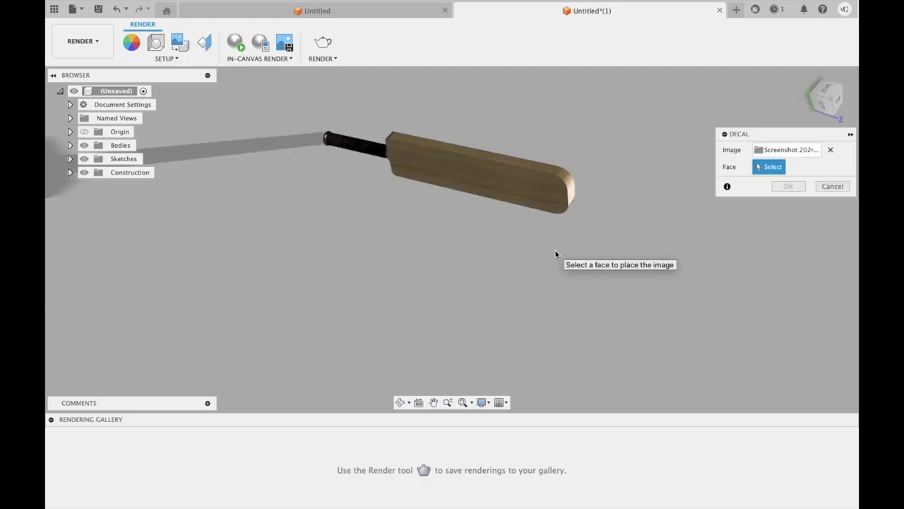
{"action": "left_click", "coordinate": [485, 181]}
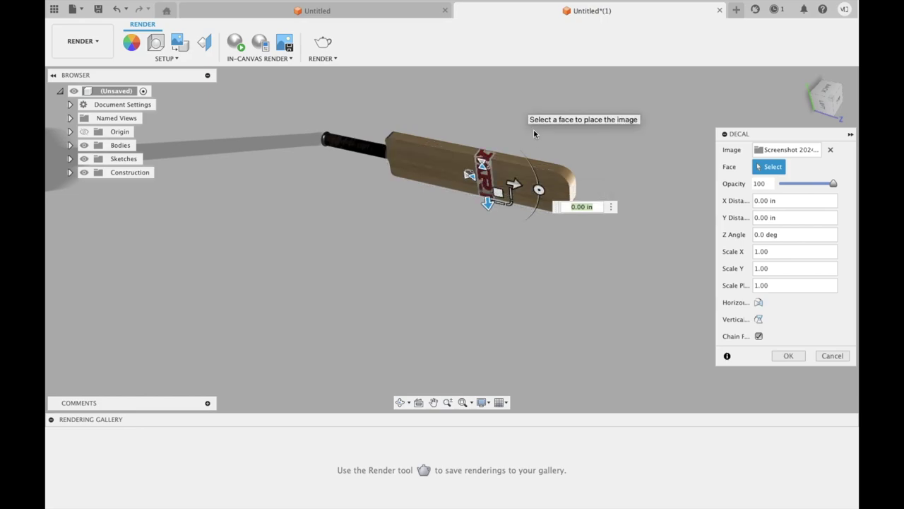
{"action": "scroll", "coordinate": [531, 151], "scroll_direction": "up", "scroll_amount": 1}
{"action": "scroll", "coordinate": [532, 151], "scroll_direction": "up", "scroll_amount": 1}
{"action": "scroll", "coordinate": [531, 155], "scroll_direction": "up", "scroll_amount": 1}
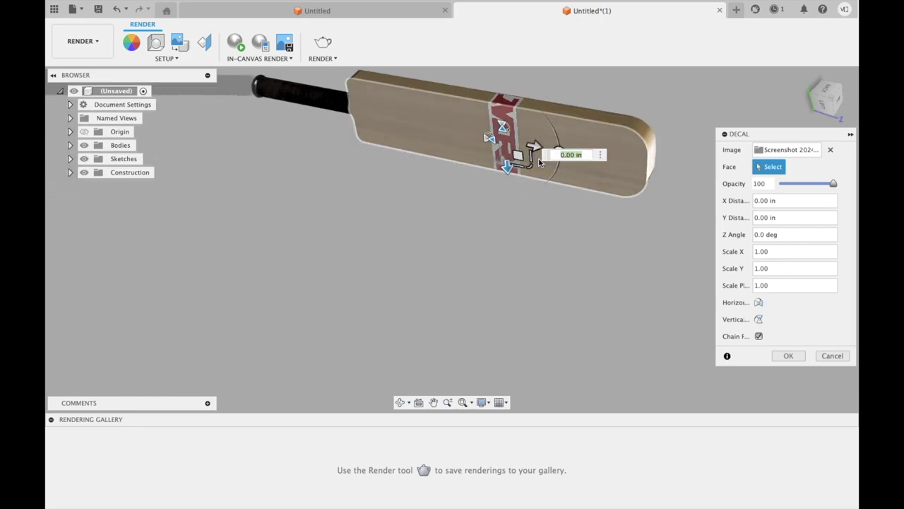
{"action": "scroll", "coordinate": [532, 161], "scroll_direction": "up", "scroll_amount": 1}
{"action": "scroll", "coordinate": [531, 170], "scroll_direction": "up", "scroll_amount": 2}
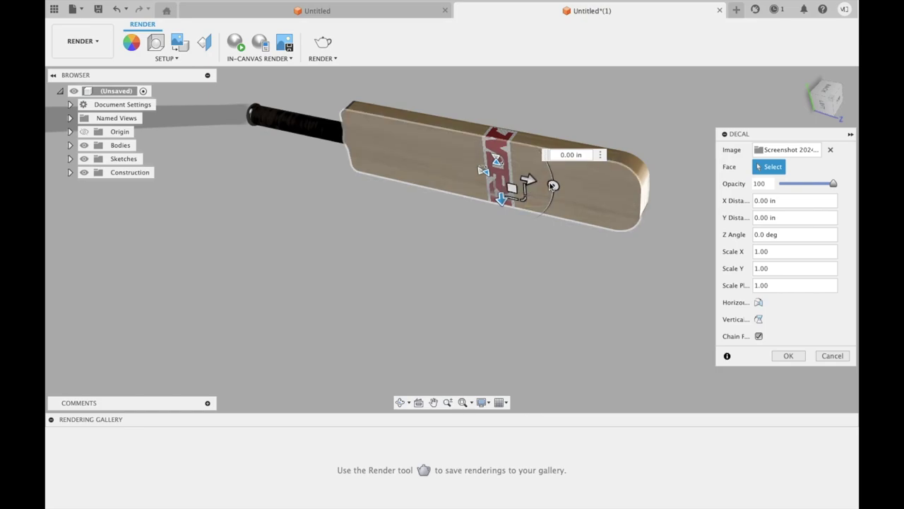
- Rotate, reposition and enlarge the MRF decal to scale 2.138, then confirm it
{"action": "mouse_move", "coordinate": [553, 185]}
{"action": "left_mouse_down"}
{"action": "mouse_move", "coordinate": [541, 149]}
{"action": "mouse_move", "coordinate": [493, 130]}
{"action": "left_mouse_up"}
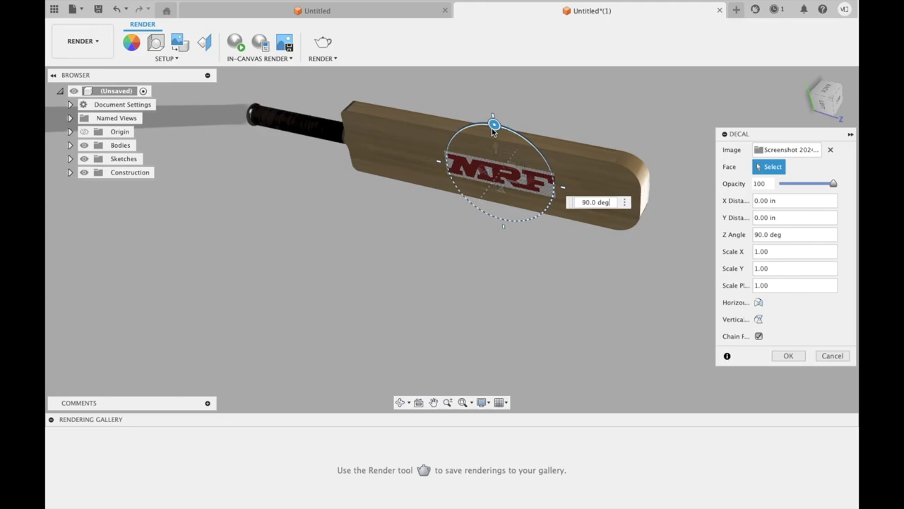
{"action": "left_click_drag", "start_coordinate": [510, 166], "coordinate": [502, 164]}
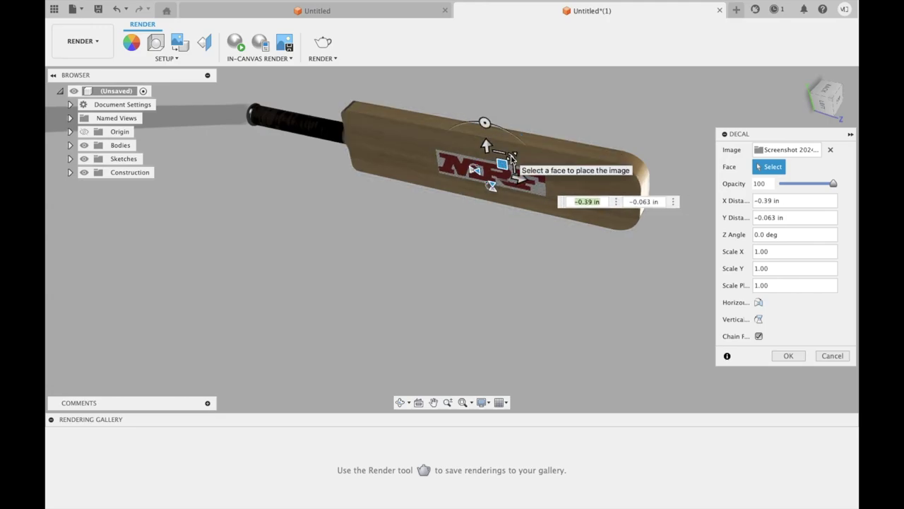
{"action": "left_click_drag", "start_coordinate": [510, 157], "coordinate": [547, 139]}
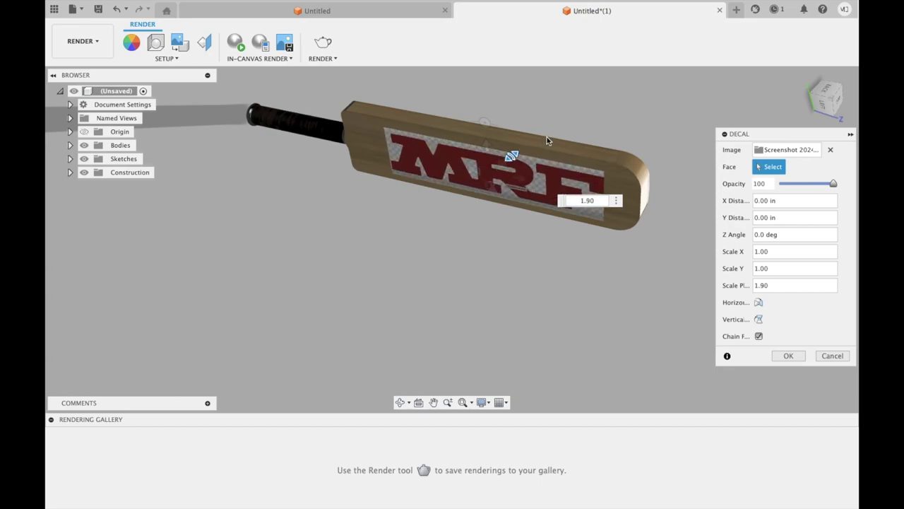
{"action": "left_click_drag", "start_coordinate": [547, 139], "coordinate": [547, 136]}
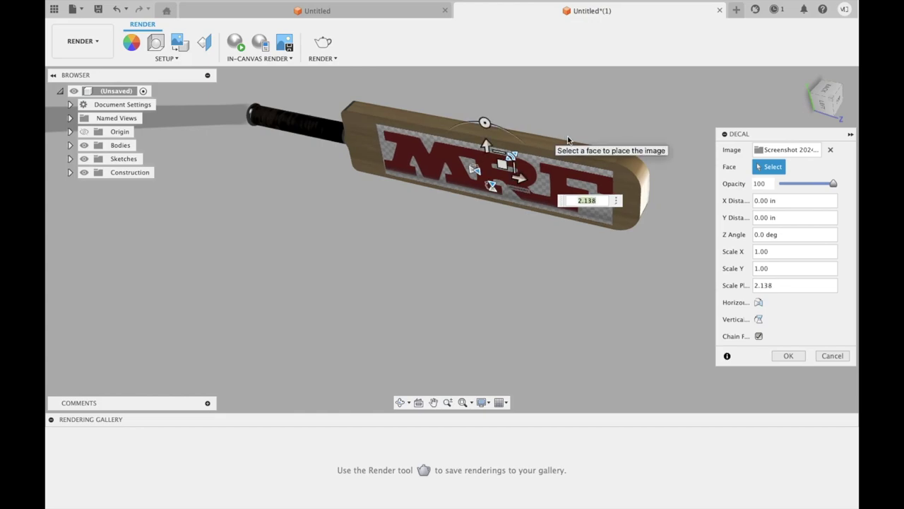
{"action": "left_click", "coordinate": [789, 356]}
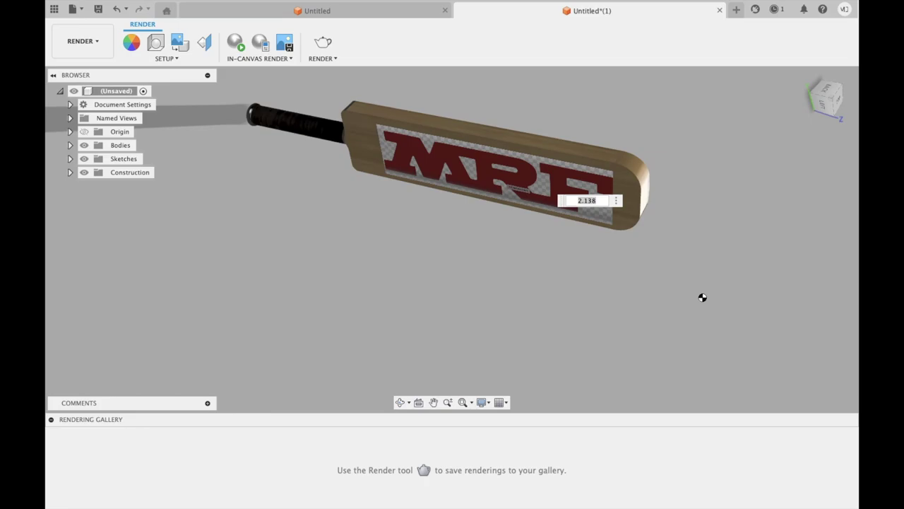
- Commit the MRF decal with Enter and zoom around the bat to inspect it
{"action": "key", "text": "Return"}
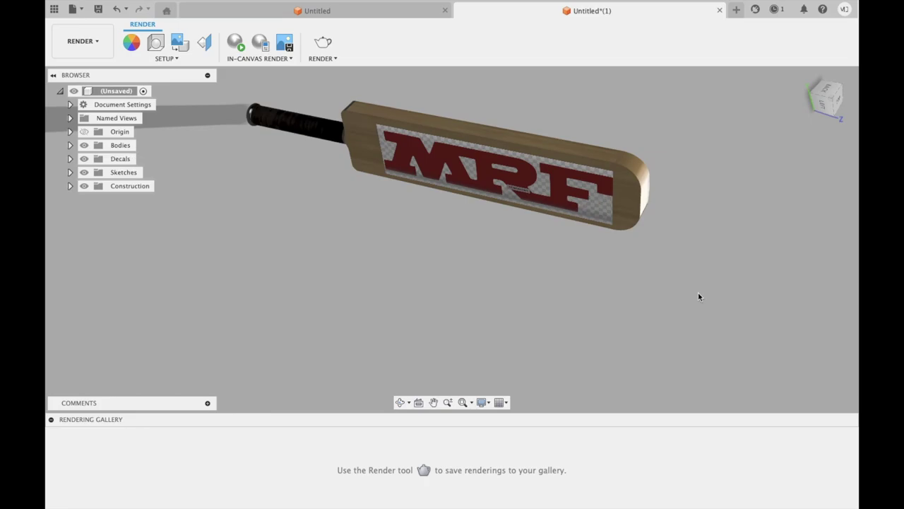
{"action": "scroll", "coordinate": [698, 297], "scroll_direction": "up", "scroll_amount": 2, "text": "shift"}
{"action": "scroll", "coordinate": [697, 296], "scroll_direction": "up", "scroll_amount": 2, "text": "shift"}
{"action": "scroll", "coordinate": [697, 297], "scroll_direction": "up", "scroll_amount": 2, "text": "shift"}
{"action": "scroll", "coordinate": [698, 296], "scroll_direction": "up", "scroll_amount": 2, "text": "shift"}
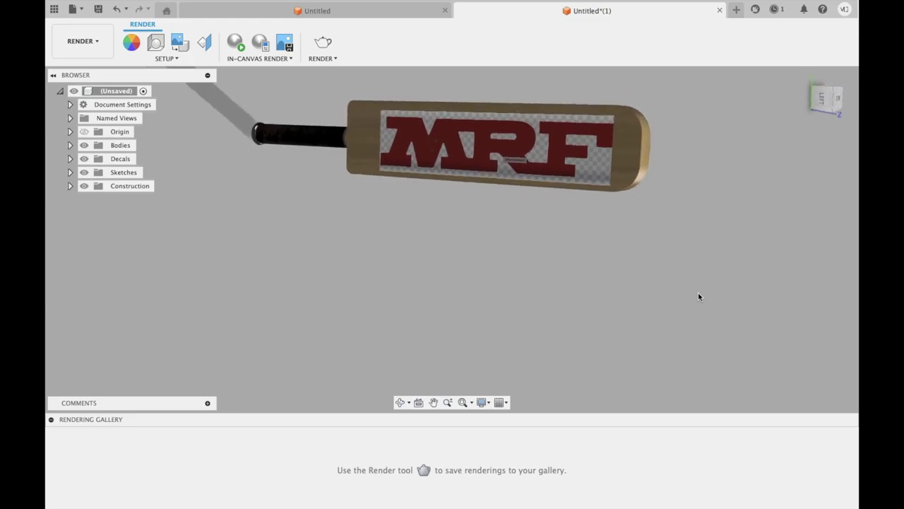
{"action": "scroll", "coordinate": [698, 297], "scroll_direction": "up", "scroll_amount": 2, "text": "shift"}
{"action": "scroll", "coordinate": [698, 297], "scroll_direction": "up", "scroll_amount": 2, "text": "shift"}
{"action": "scroll", "coordinate": [698, 296], "scroll_direction": "up", "scroll_amount": 3, "text": "shift"}
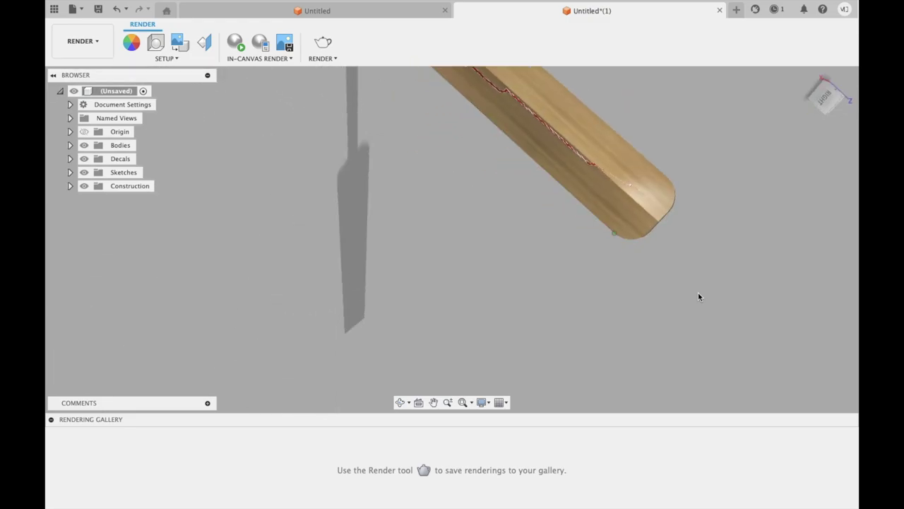
{"action": "scroll", "coordinate": [698, 296], "scroll_direction": "up", "scroll_amount": 3, "text": "shift"}
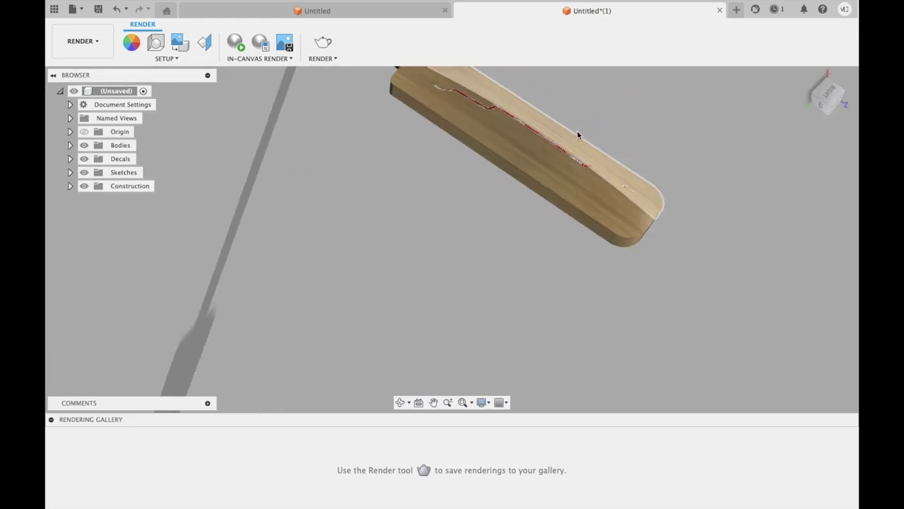
{"action": "scroll", "coordinate": [578, 135], "scroll_direction": "up", "scroll_amount": 2}
{"action": "scroll", "coordinate": [578, 134], "scroll_direction": "up", "scroll_amount": 2}
{"action": "scroll", "coordinate": [578, 132], "scroll_direction": "up", "scroll_amount": 2}
{"action": "scroll", "coordinate": [578, 133], "scroll_direction": "up", "scroll_amount": 2}
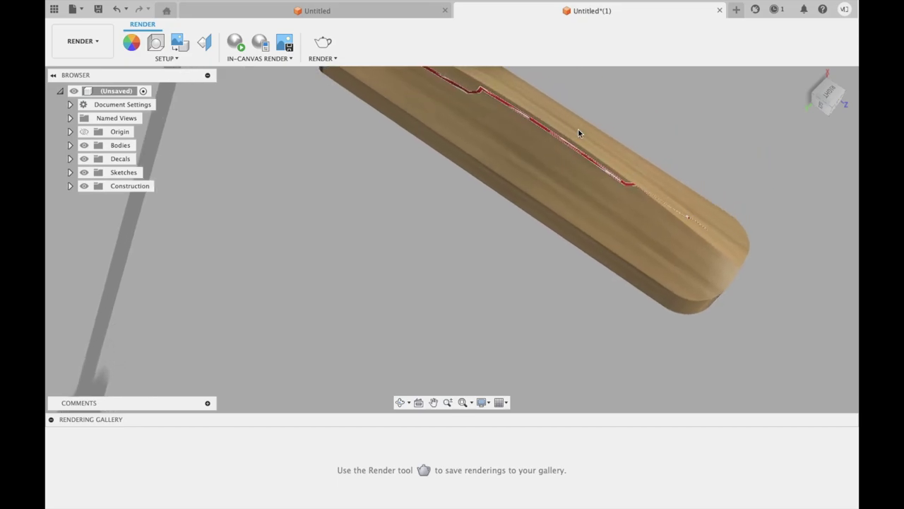
{"action": "scroll", "coordinate": [577, 133], "scroll_direction": "up", "scroll_amount": 2}
{"action": "scroll", "coordinate": [577, 133], "scroll_direction": "up", "scroll_amount": 2}
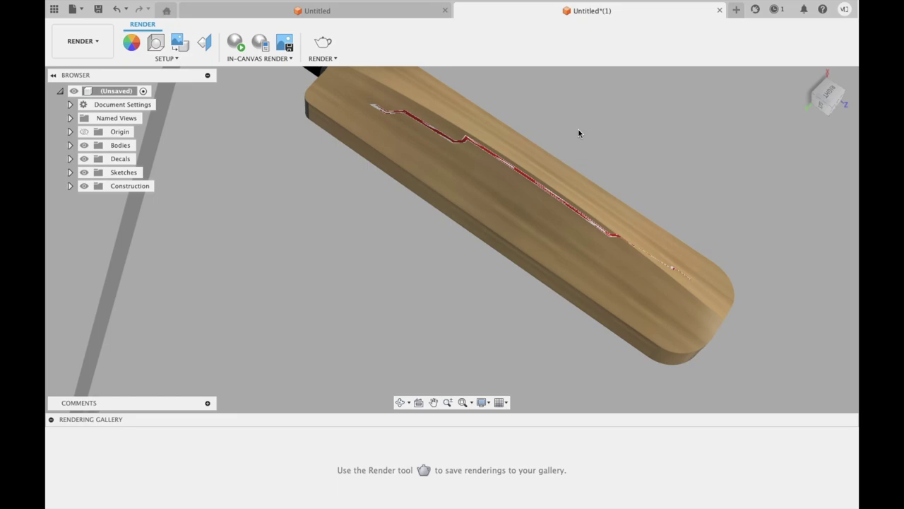
{"action": "scroll", "coordinate": [578, 133], "scroll_direction": "up", "scroll_amount": 2, "text": "shift"}
{"action": "scroll", "coordinate": [578, 132], "scroll_direction": "up", "scroll_amount": 2, "text": "shift"}
{"action": "scroll", "coordinate": [578, 133], "scroll_direction": "down", "scroll_amount": 2, "text": "shift"}
{"action": "scroll", "coordinate": [578, 133], "scroll_direction": "up", "scroll_amount": 2, "text": "shift"}
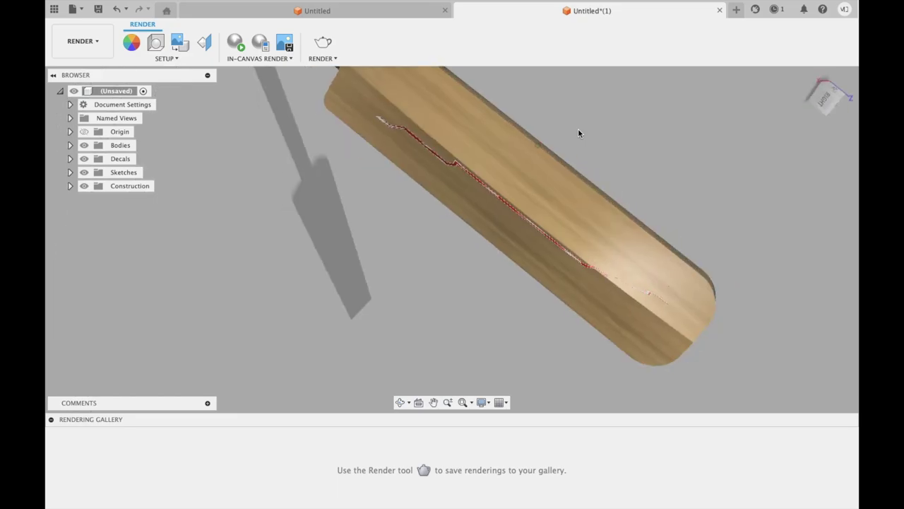
{"action": "scroll", "coordinate": [578, 133], "scroll_direction": "up", "scroll_amount": 2, "text": "shift"}
{"action": "scroll", "coordinate": [551, 172], "scroll_direction": "up", "scroll_amount": 2, "text": "shift"}
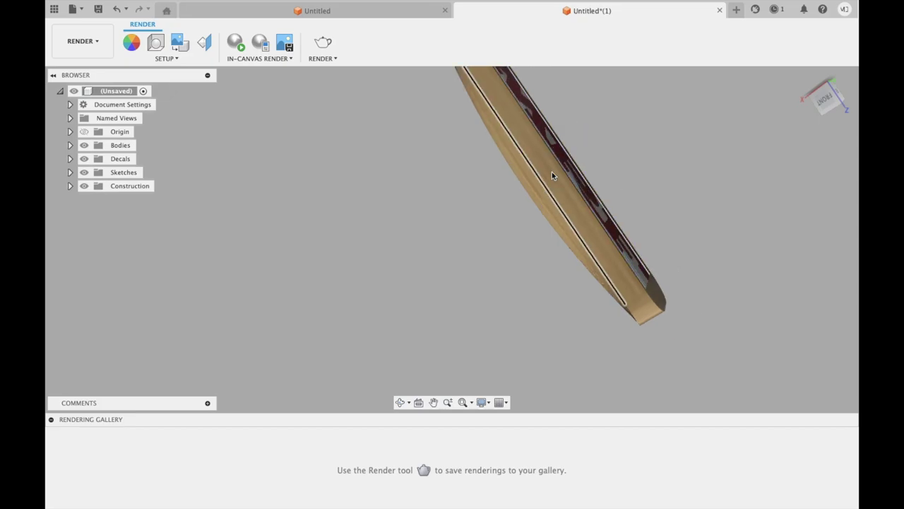
{"action": "scroll", "coordinate": [551, 172], "scroll_direction": "up", "scroll_amount": 2, "text": "shift"}
{"action": "scroll", "coordinate": [652, 126], "scroll_direction": "up", "scroll_amount": 2, "text": "shift"}
{"action": "scroll", "coordinate": [651, 126], "scroll_direction": "up", "scroll_amount": 2, "text": "shift"}
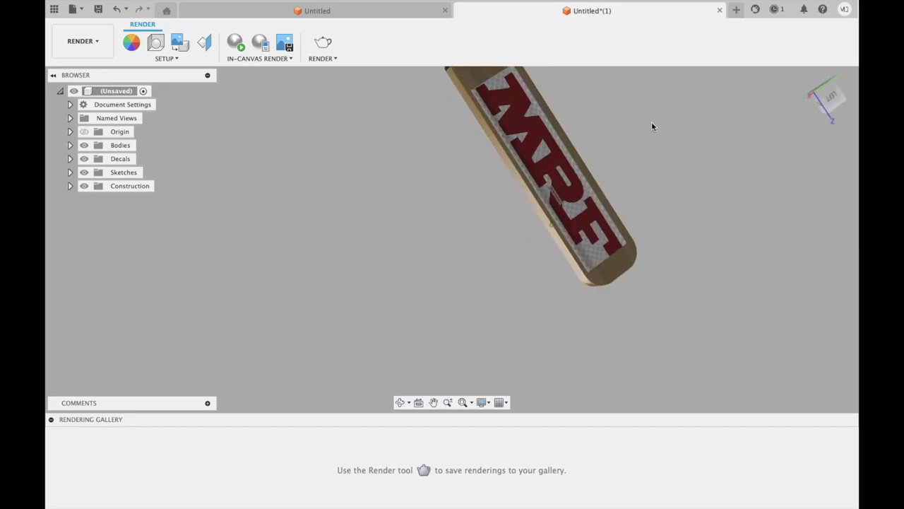
{"action": "scroll", "coordinate": [652, 125], "scroll_direction": "down", "scroll_amount": 2}
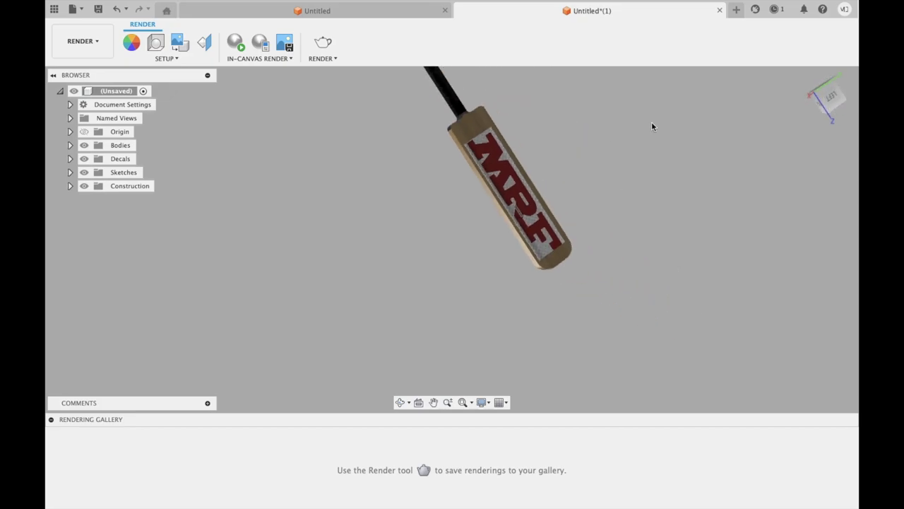
{"action": "scroll", "coordinate": [652, 126], "scroll_direction": "down", "scroll_amount": 2}
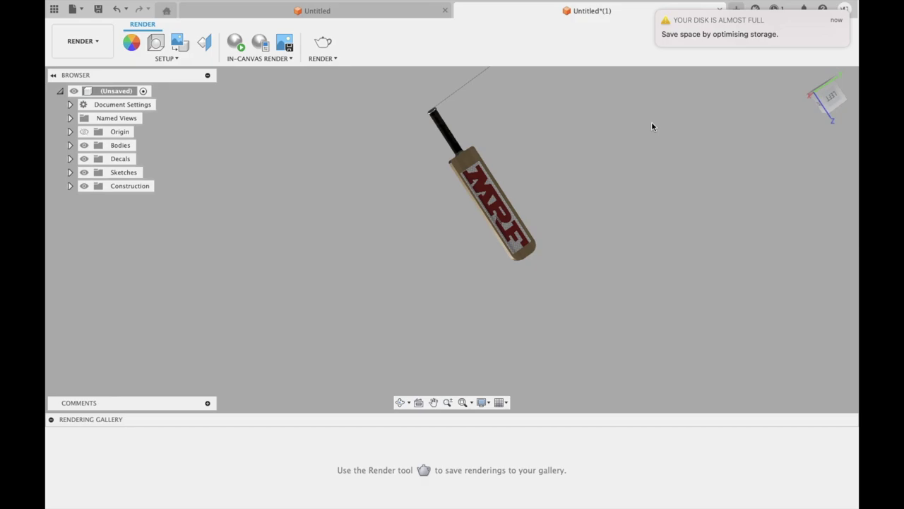
- Delete the existing MRF logo decal from the bat
{"action": "scroll", "coordinate": [476, 185], "scroll_direction": "up", "scroll_amount": 2}
{"action": "left_click", "coordinate": [476, 184]}
{"action": "key", "text": "Delete"}
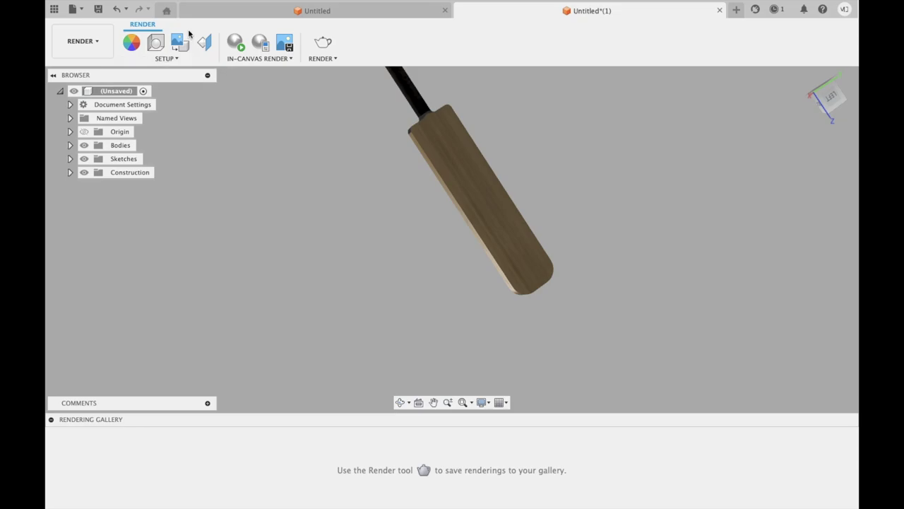
- Add a new decal from the MRF logo image on the computer and place it on the blade face
{"action": "left_click", "coordinate": [181, 44]}
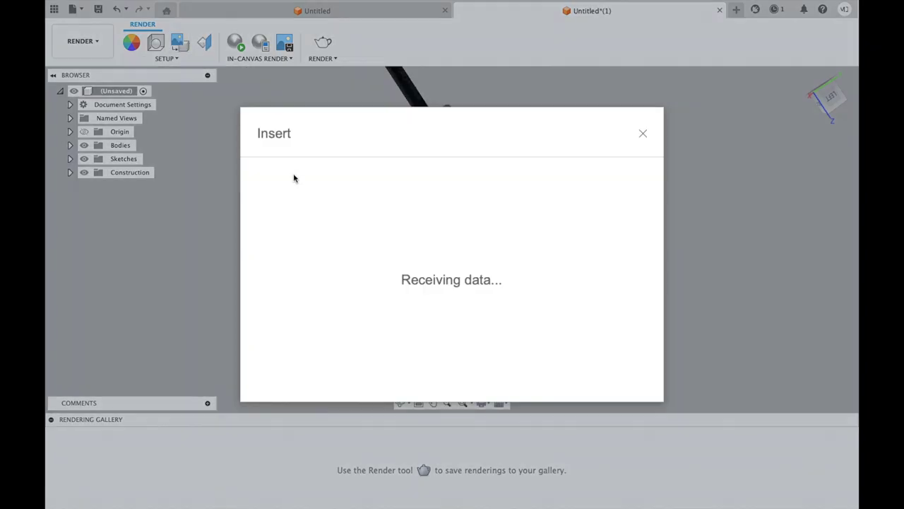
{"action": "left_click", "coordinate": [310, 365]}
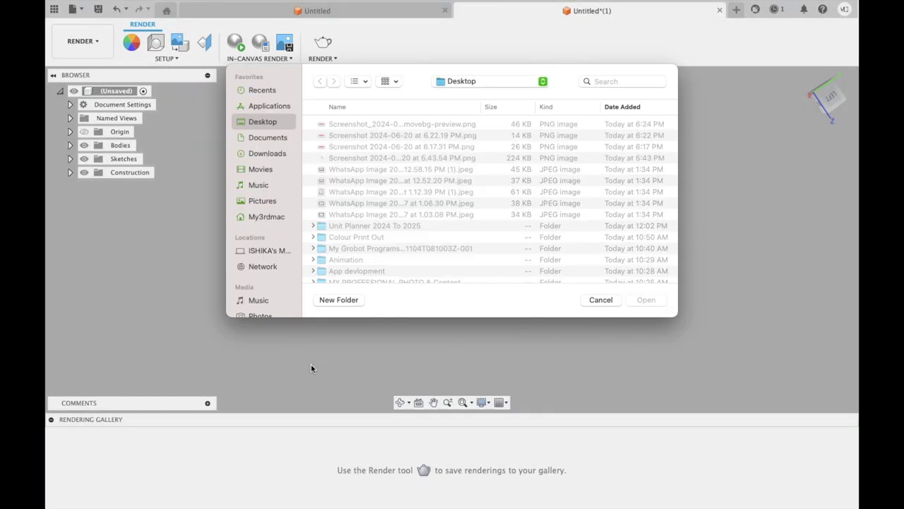
{"action": "left_click", "coordinate": [354, 126]}
{"action": "key", "text": "space"}
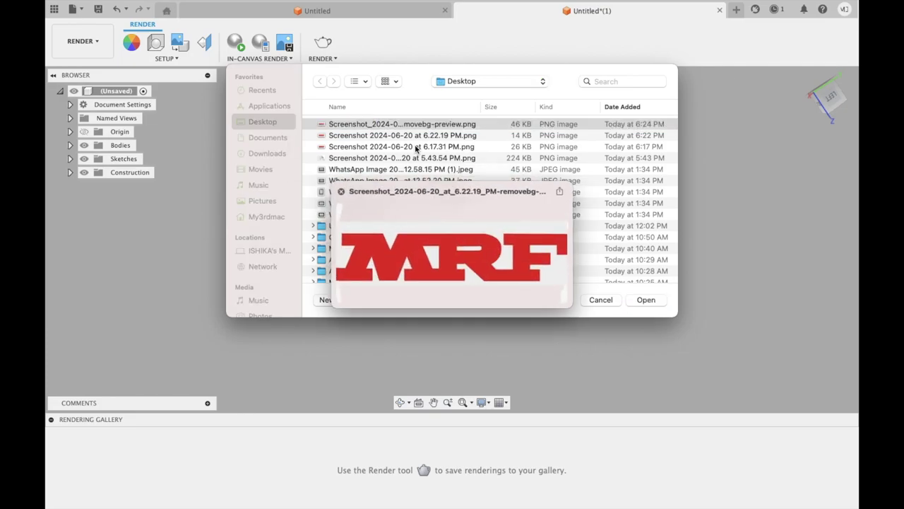
{"action": "left_click", "coordinate": [635, 299]}
{"action": "left_click", "coordinate": [484, 208]}
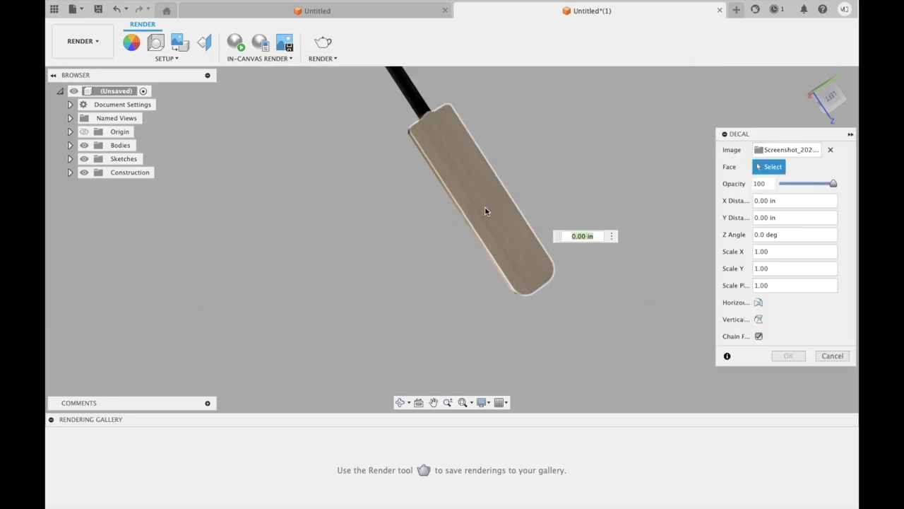
- Slide the MRF decal lengthwise to the middle of the blade (1.284 in, 0.34 in offsets) and confirm
{"action": "left_click_drag", "start_coordinate": [518, 256], "coordinate": [531, 177]}
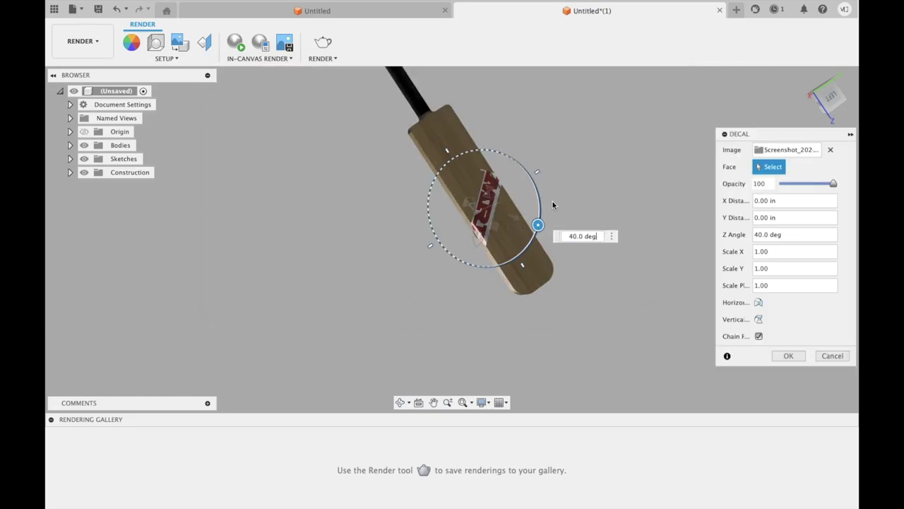
{"action": "key", "text": "ctrl+z"}
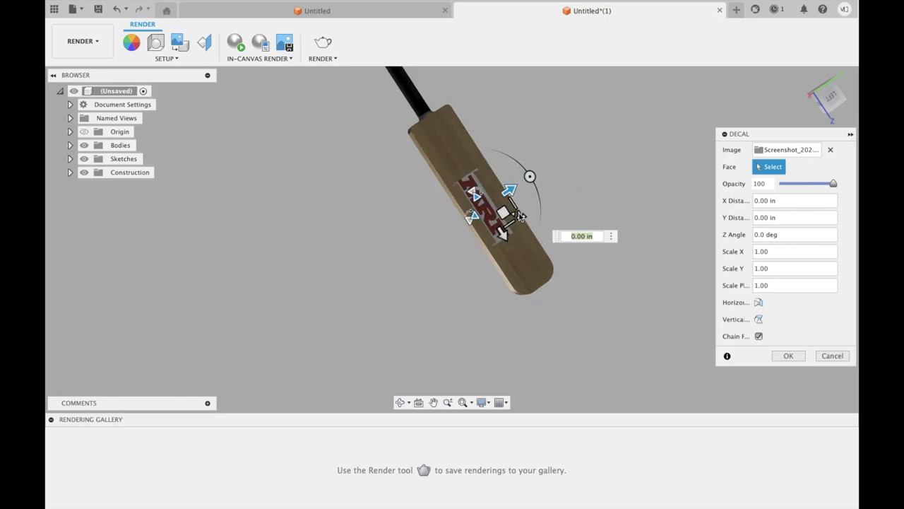
{"action": "mouse_move", "coordinate": [521, 220]}
{"action": "left_mouse_down"}
{"action": "mouse_move", "coordinate": [539, 225]}
{"action": "mouse_move", "coordinate": [484, 180]}
{"action": "left_mouse_up"}
{"action": "key", "text": "ctrl+z"}
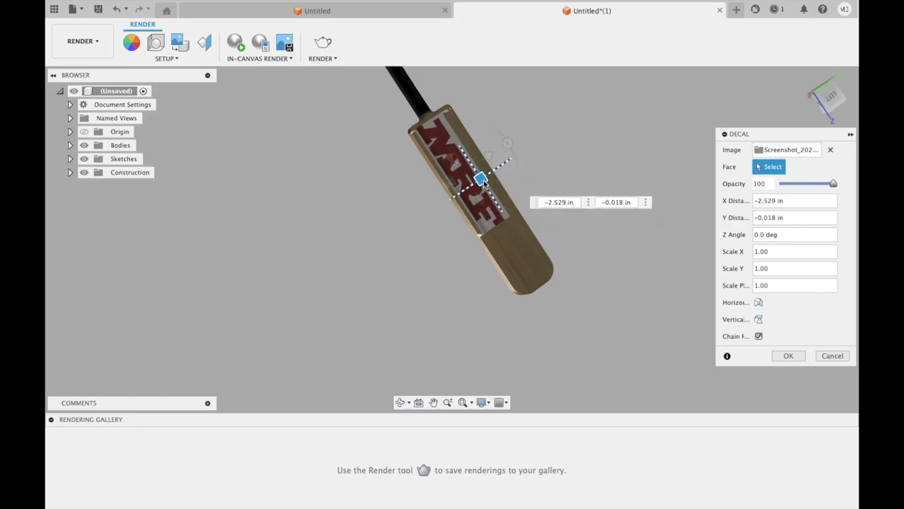
{"action": "left_click_drag", "start_coordinate": [484, 181], "coordinate": [503, 203]}
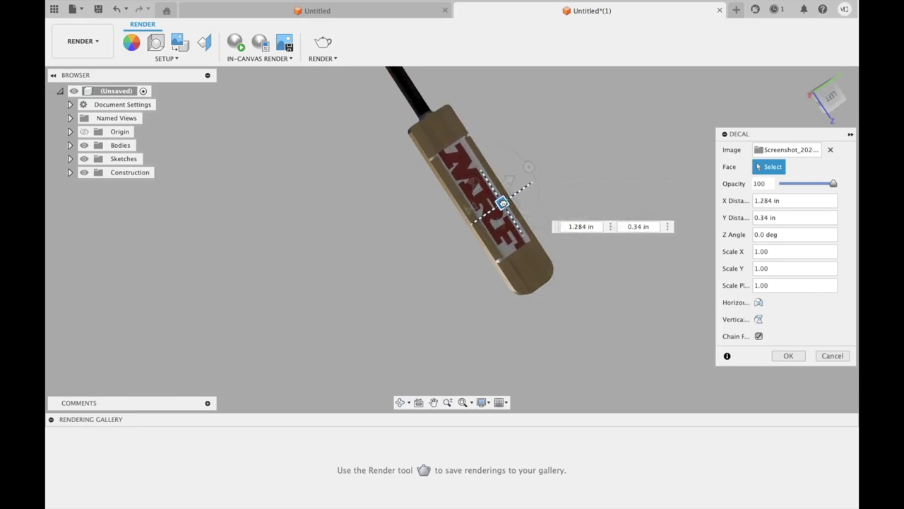
{"action": "left_click_drag", "start_coordinate": [503, 203], "coordinate": [508, 209]}
{"action": "left_click", "coordinate": [786, 355]}
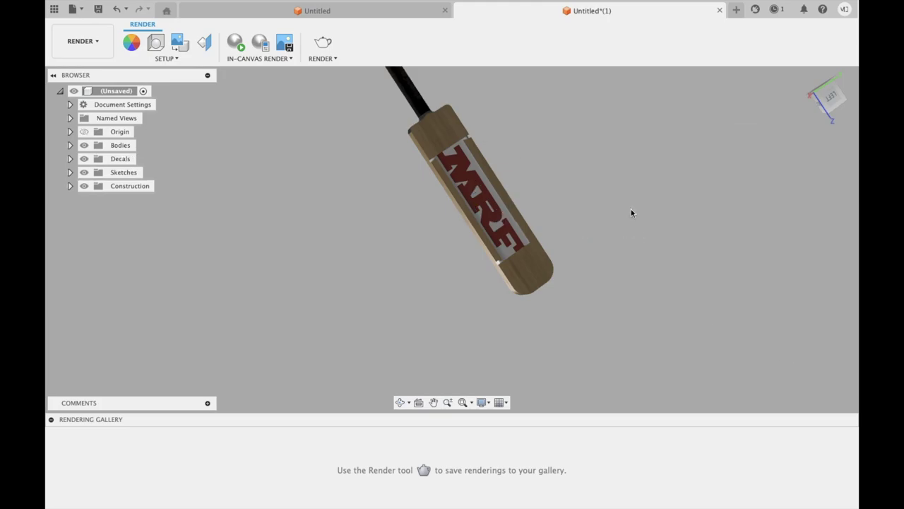
- Orbit and zoom out to inspect the new MRF decal on the bat
{"action": "scroll", "coordinate": [631, 209], "scroll_direction": "down", "scroll_amount": 5, "text": "shift"}
{"action": "mouse_move", "coordinate": [631, 209]}
{"action": "middle_mouse_down", "text": "shift"}
{"action": "mouse_move", "coordinate": [476, 174]}
{"action": "mouse_move", "coordinate": [573, 186]}
{"action": "middle_mouse_up", "text": "shift"}
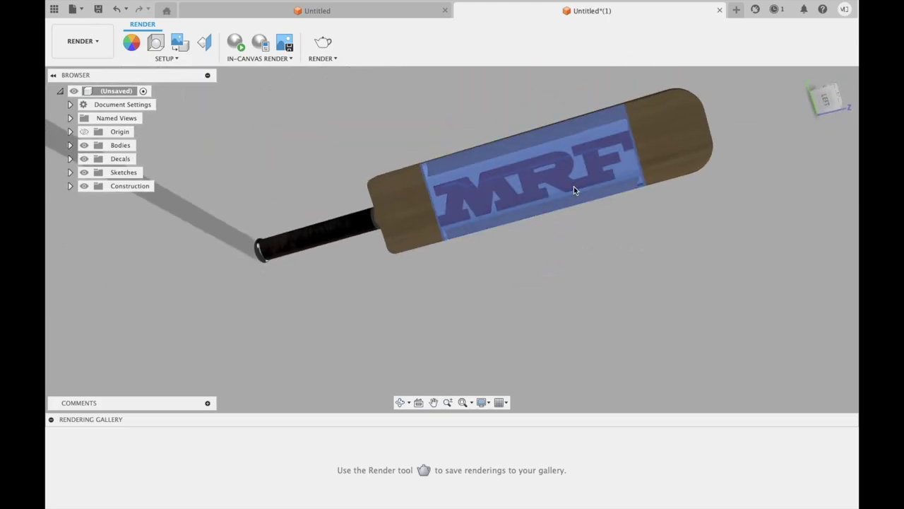
{"action": "scroll", "coordinate": [475, 132], "scroll_direction": "down", "scroll_amount": 10, "text": "shift"}
{"action": "scroll", "coordinate": [476, 131], "scroll_direction": "down", "scroll_amount": 3, "text": "shift"}
{"action": "scroll", "coordinate": [476, 132], "scroll_direction": "down", "scroll_amount": 4, "text": "shift"}
{"action": "scroll", "coordinate": [475, 131], "scroll_direction": "down", "scroll_amount": 4, "text": "shift"}
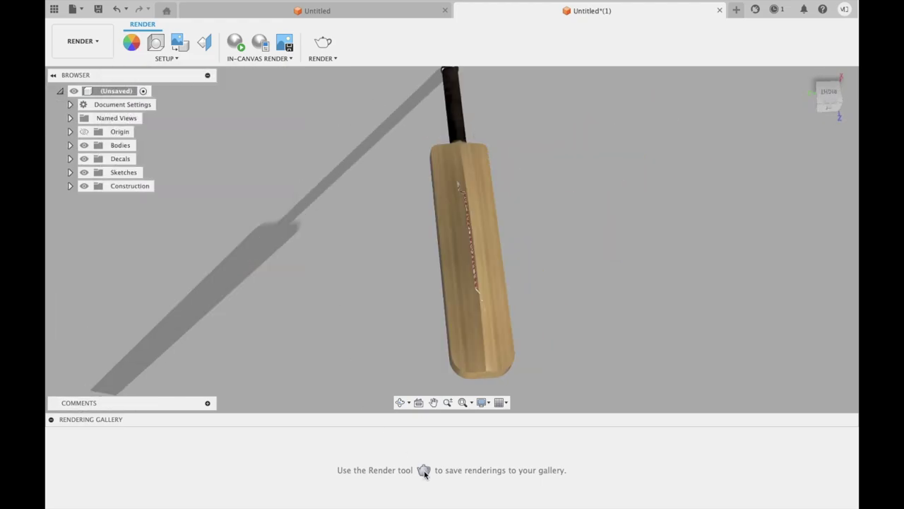
{"action": "left_click", "coordinate": [80, 41]}
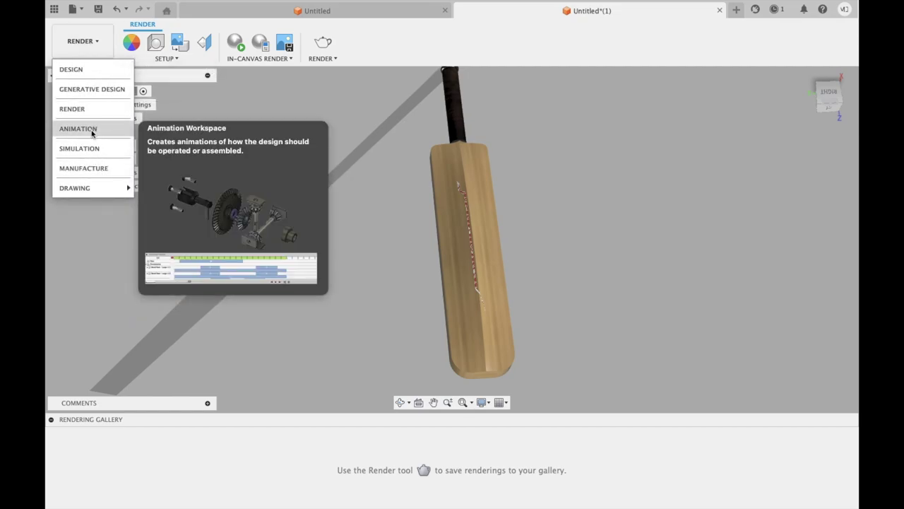
- In the Animation workspace, record camera view changes at 6.0 and about 11.7 seconds
{"action": "left_click", "coordinate": [78, 128]}
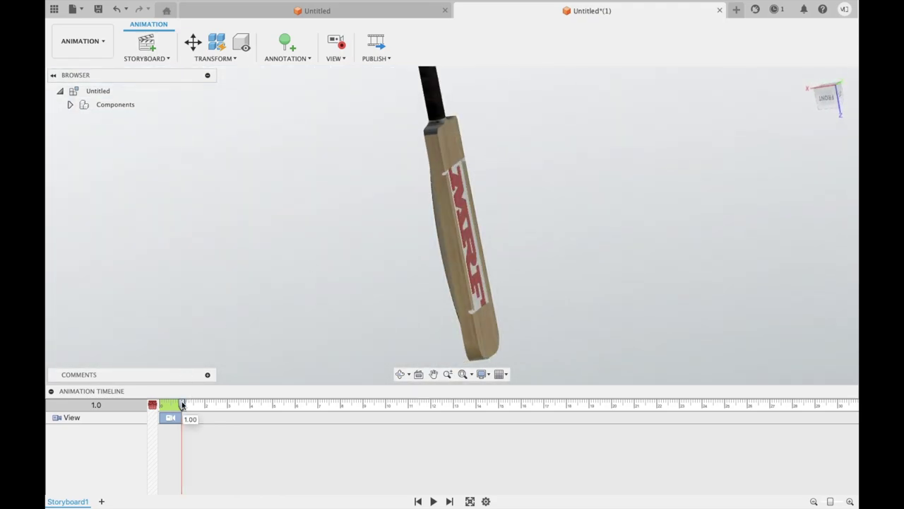
{"action": "left_click_drag", "start_coordinate": [181, 404], "coordinate": [233, 404]}
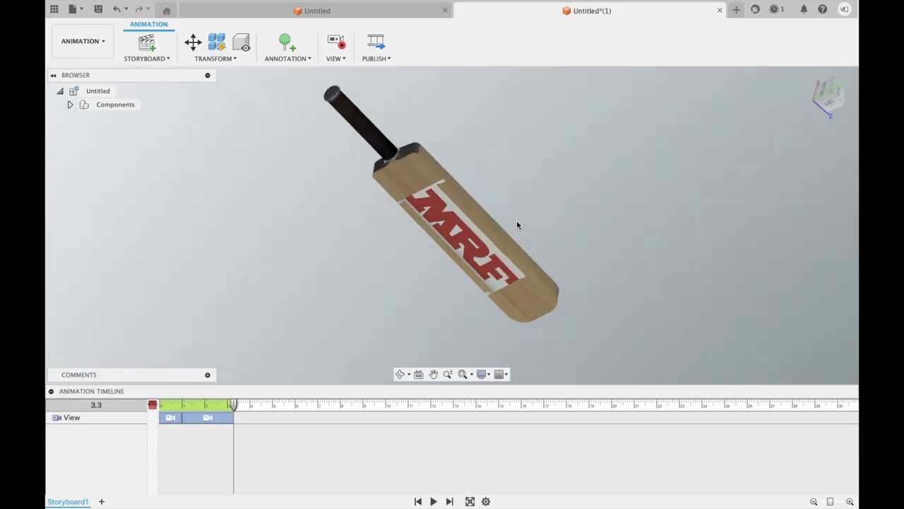
{"action": "left_click_drag", "start_coordinate": [233, 404], "coordinate": [295, 405]}
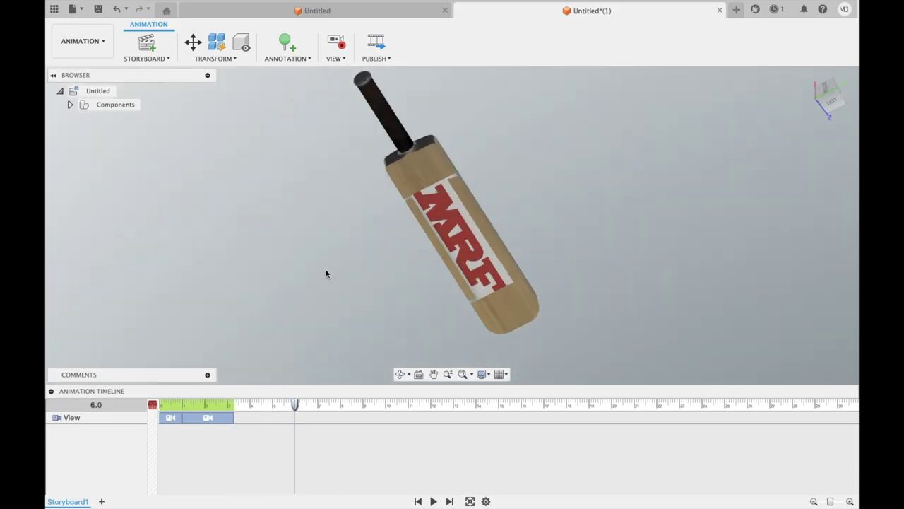
{"action": "key", "text": "F5"}
{"action": "left_click_drag", "start_coordinate": [295, 404], "coordinate": [364, 404]}
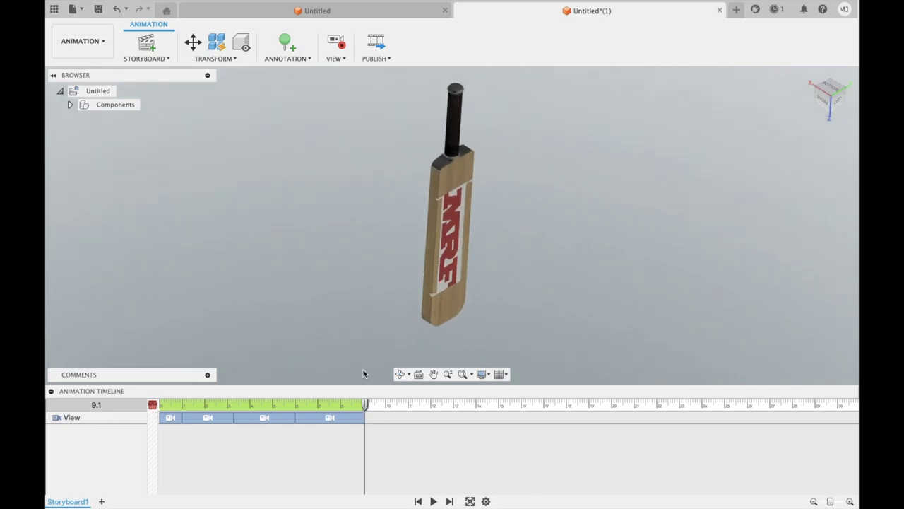
{"action": "left_click_drag", "start_coordinate": [365, 405], "coordinate": [426, 405]}
{"action": "key", "text": "F5"}
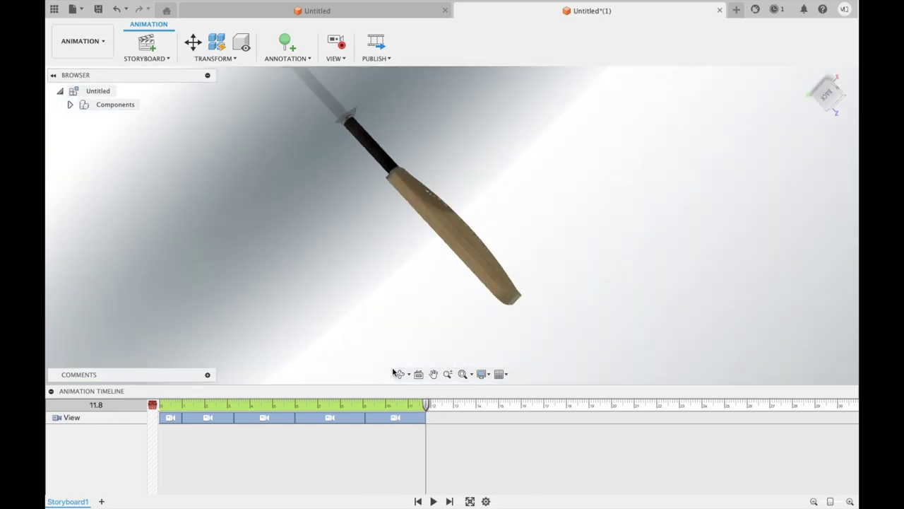
- Extend the storyboard to 15.8 seconds and play it from the start
{"action": "left_click_drag", "start_coordinate": [427, 404], "coordinate": [517, 403]}
{"action": "scroll", "coordinate": [579, 271], "scroll_direction": "down", "scroll_amount": 5, "text": "shift"}
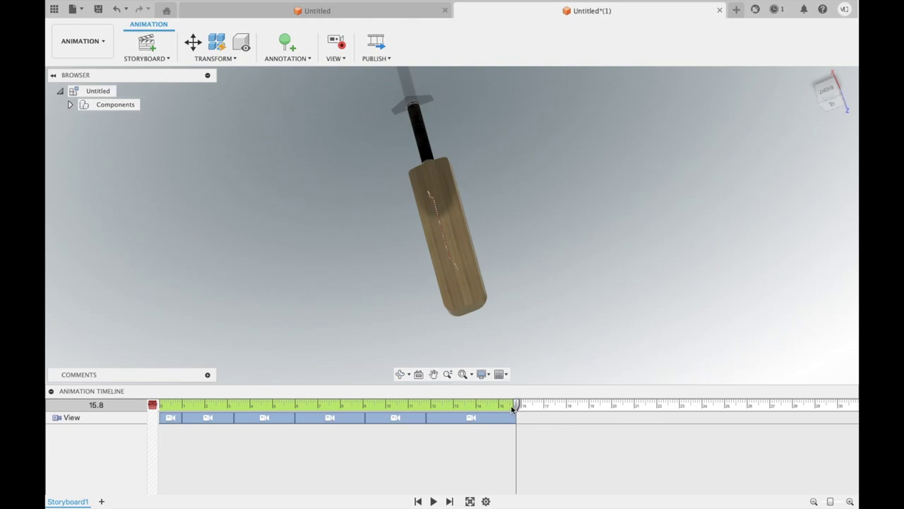
{"action": "left_click", "coordinate": [418, 501]}
{"action": "left_click", "coordinate": [434, 501]}
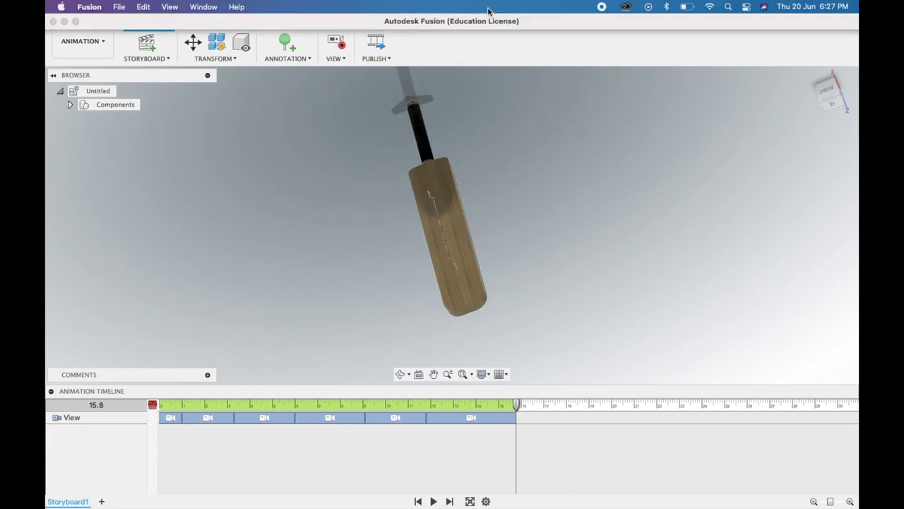
- Publish the storyboard as an MP4 video named Bat
{"action": "left_click", "coordinate": [378, 46]}
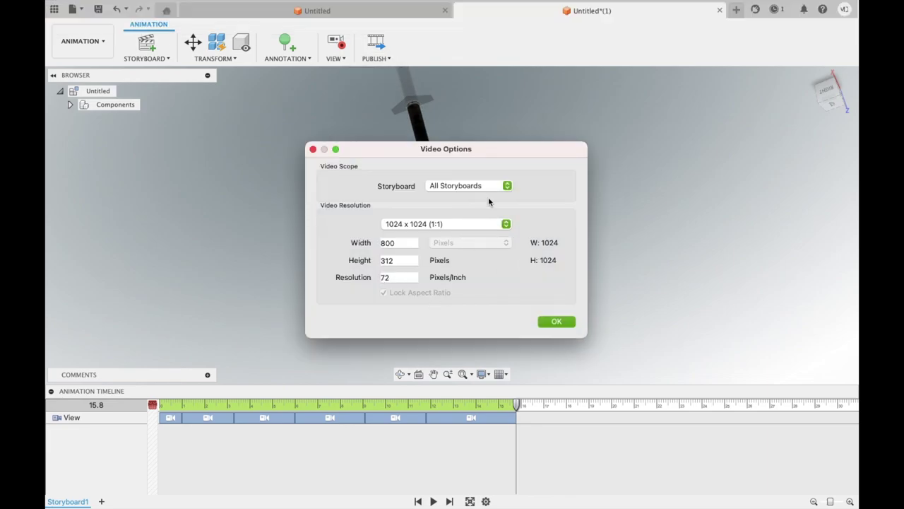
{"action": "left_click", "coordinate": [553, 322]}
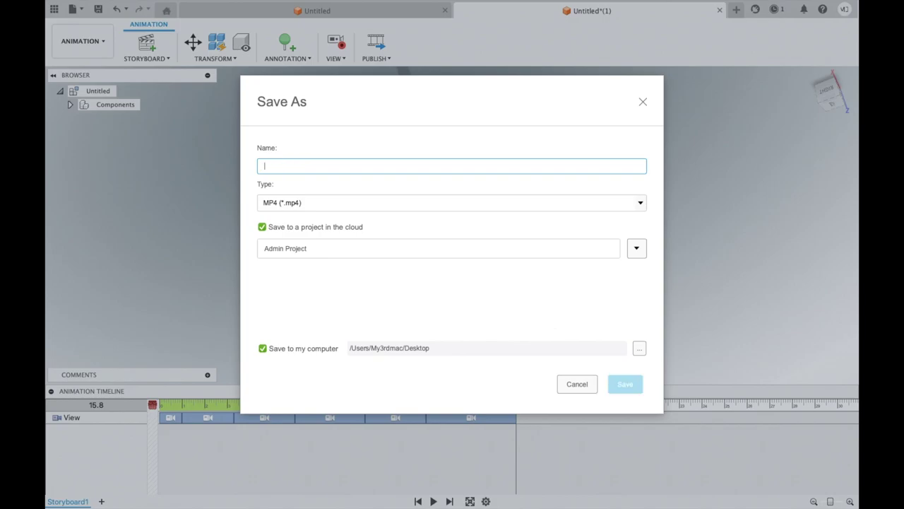
{"action": "type", "text": "Bat"}
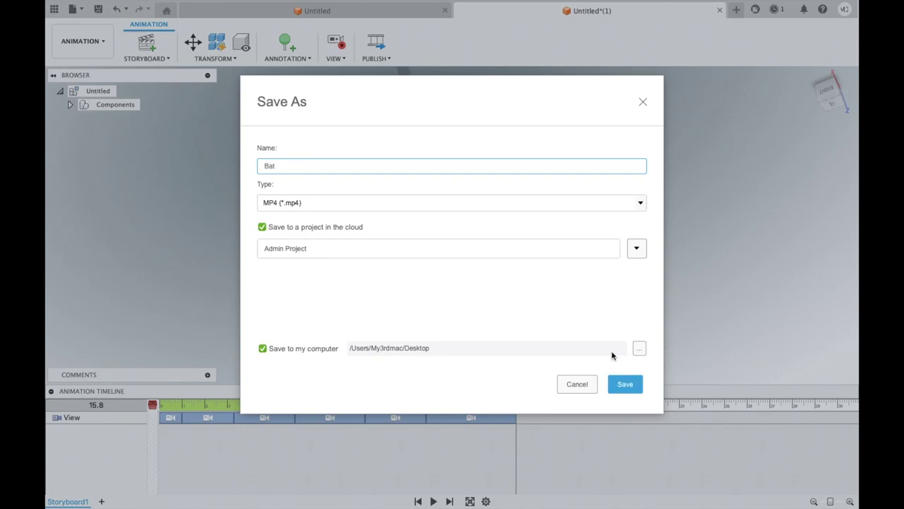
{"action": "left_click", "coordinate": [628, 385]}
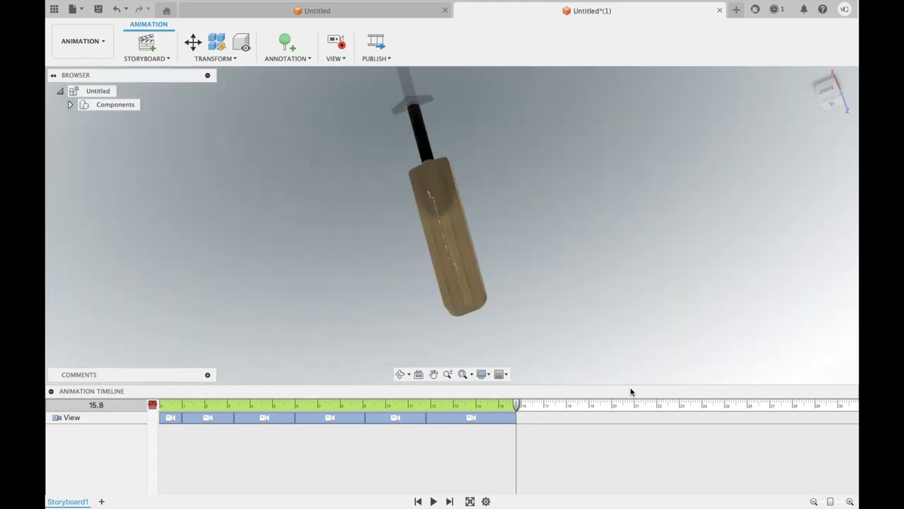
- Save the design under the name BAT
{"action": "left_click", "coordinate": [72, 8]}
{"action": "left_click", "coordinate": [108, 127]}
{"action": "type", "text": "BAT"}
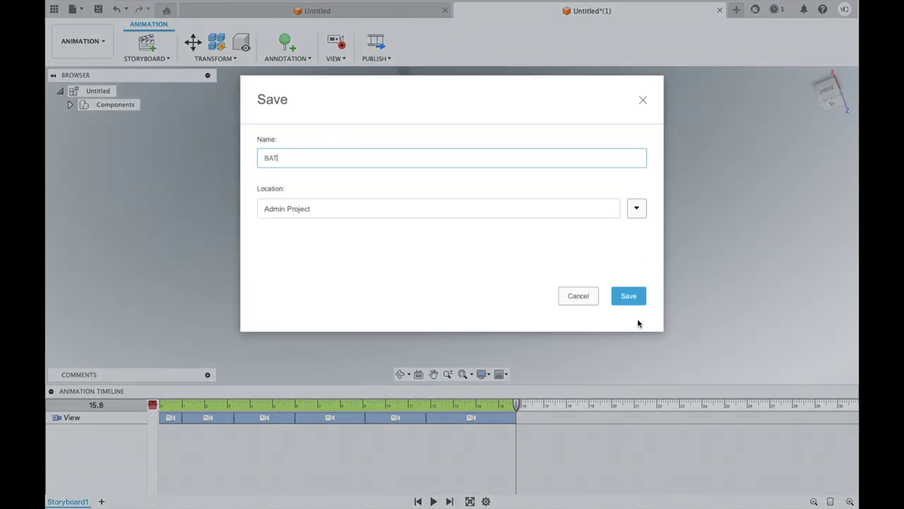
{"action": "left_click", "coordinate": [625, 299]}
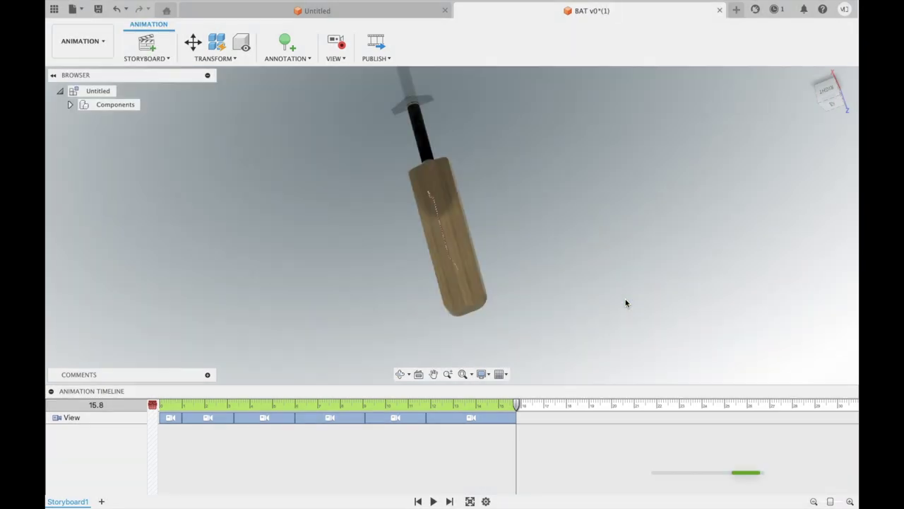